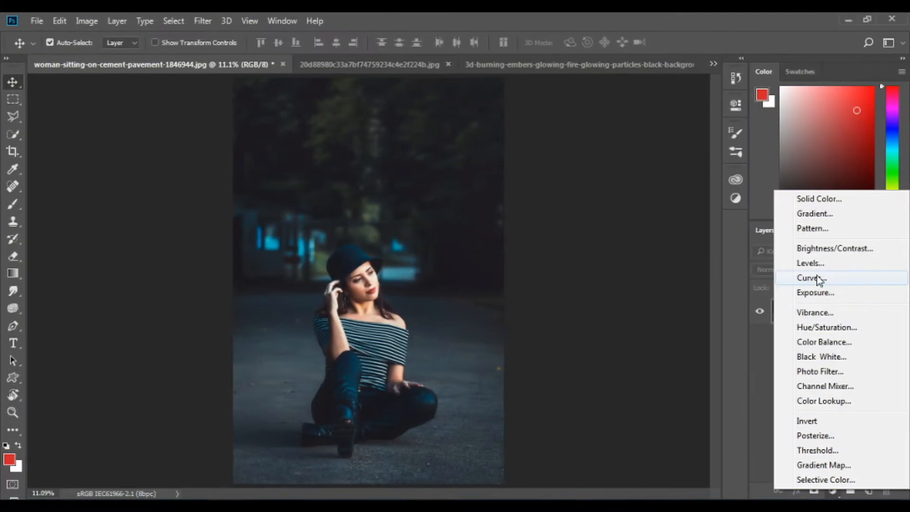
Add a Curves adjustment layer with a slight S-curve that deepens the shadows and brightens the highlights of the portrait
left_click(824, 278)
left_click(635, 239)
left_click_drag(601, 269, 603, 273)
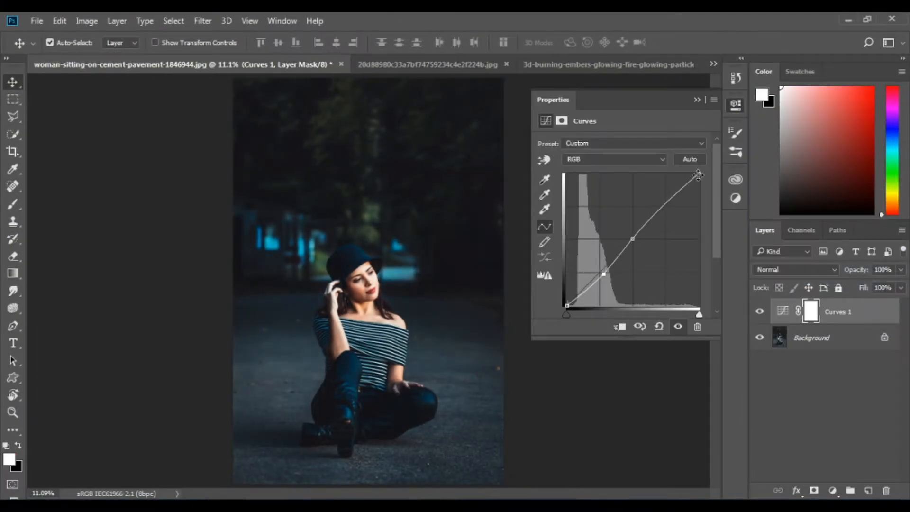
left_click_drag(699, 175, 693, 174)
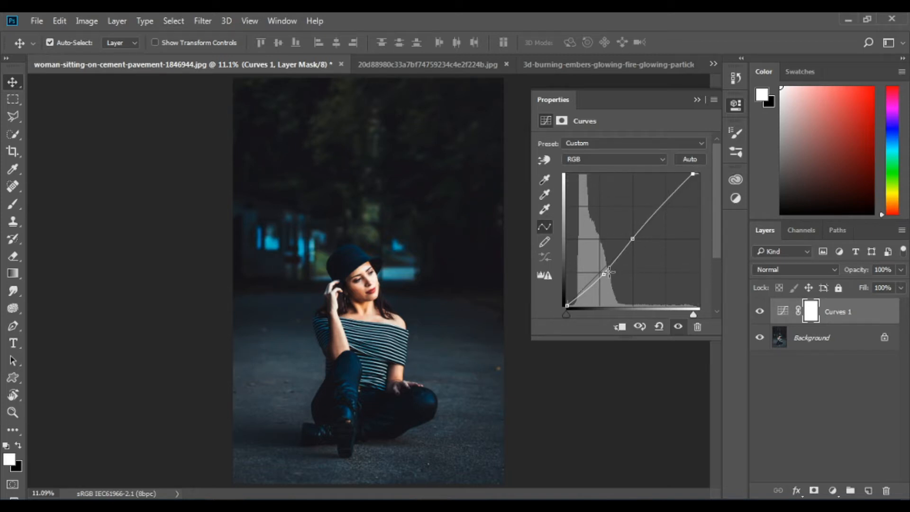
left_click_drag(605, 274, 605, 275)
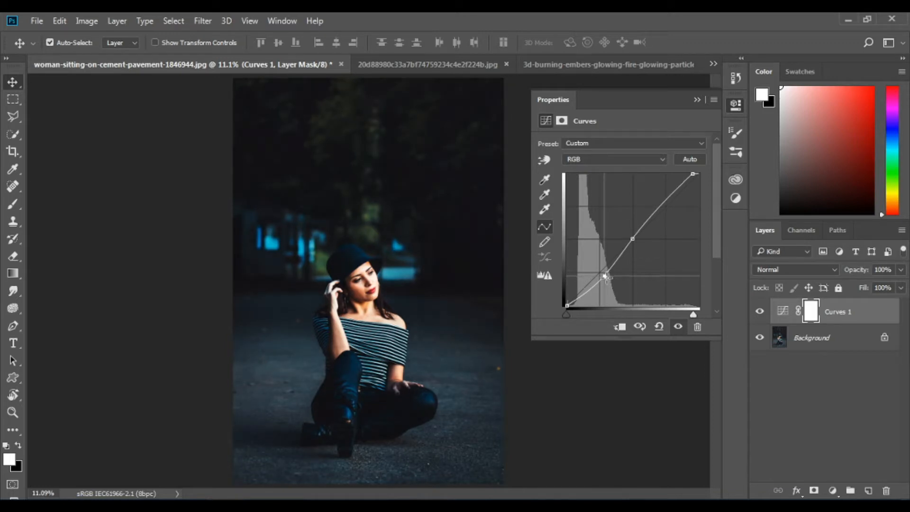
left_click(696, 98)
Crop the portrait tighter around the seated woman, trimming the upper edge and shifting the framing before applying it
left_click(492, 424)
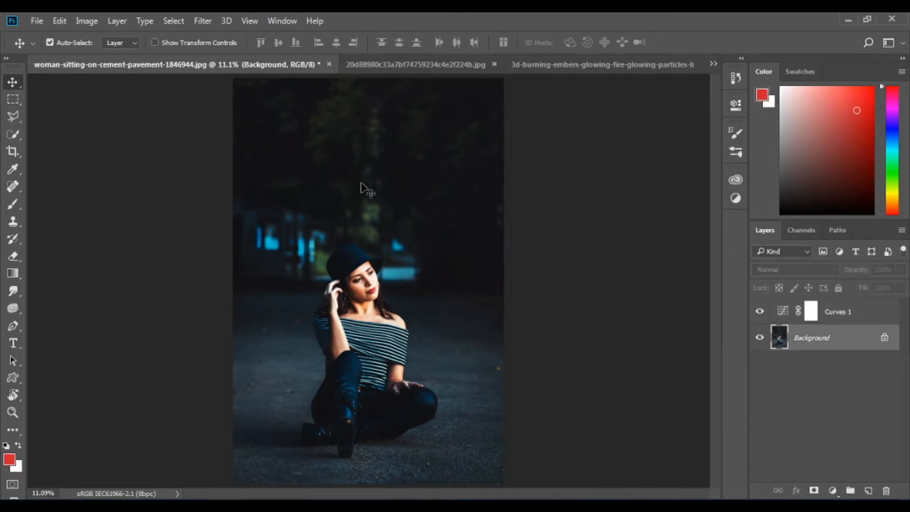
key("c")
left_click_drag(502, 79, 479, 104)
left_click_drag(448, 167, 413, 162)
key("Return")
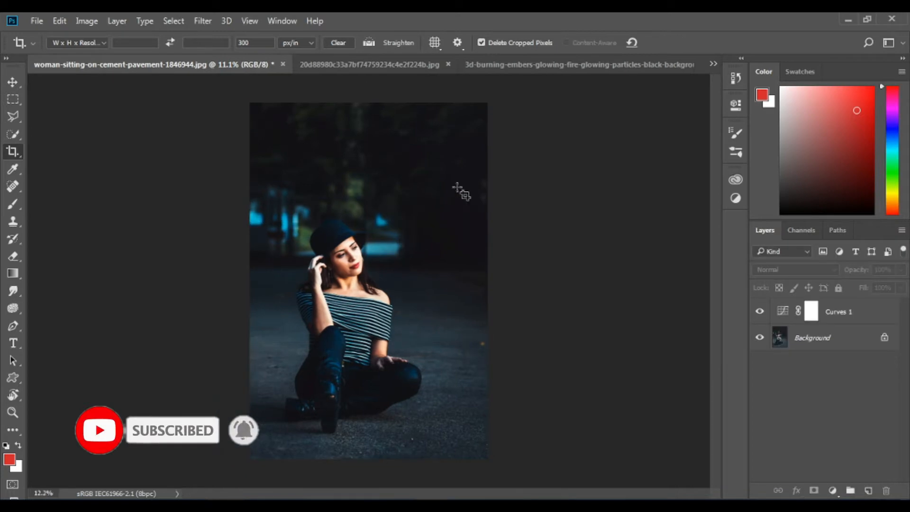
key("v")
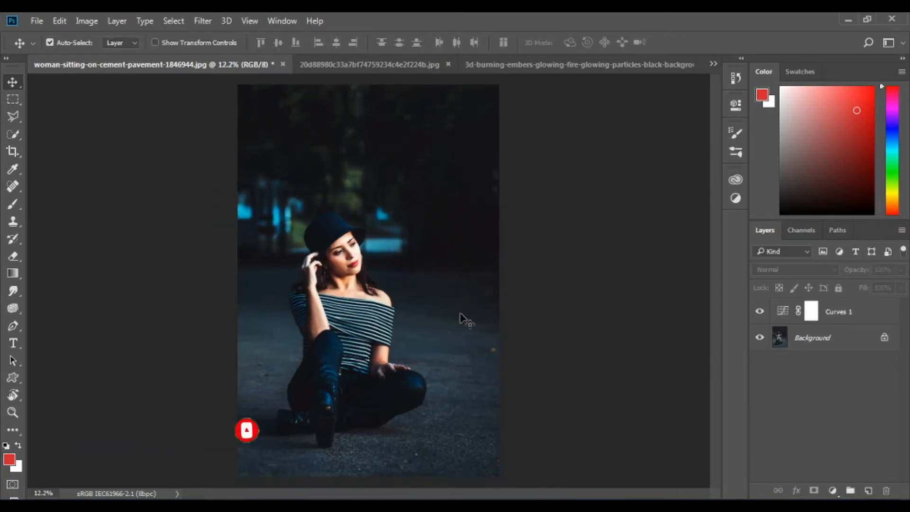
Add a Color Balance layer above Curves 1 and shift its shadows toward cyan, about -15, and slightly toward blue
left_click(826, 320)
left_click(832, 490)
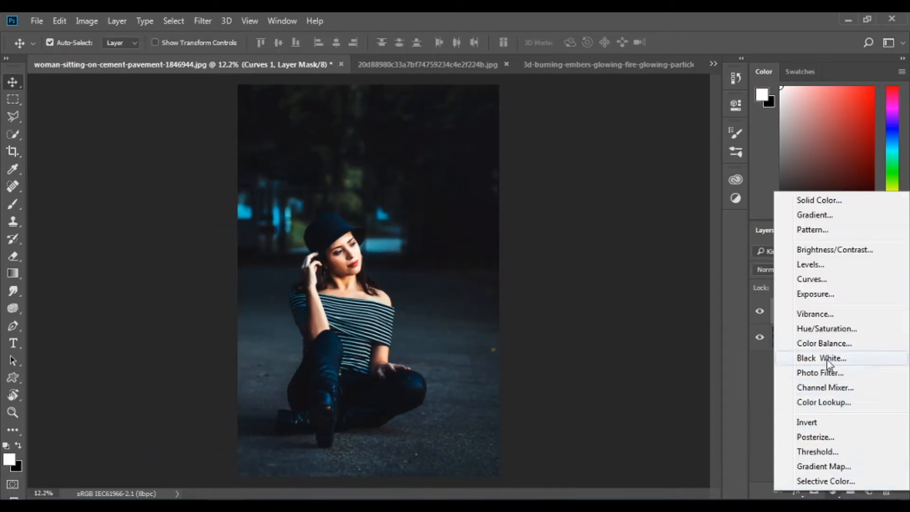
left_click(825, 343)
left_click(605, 144)
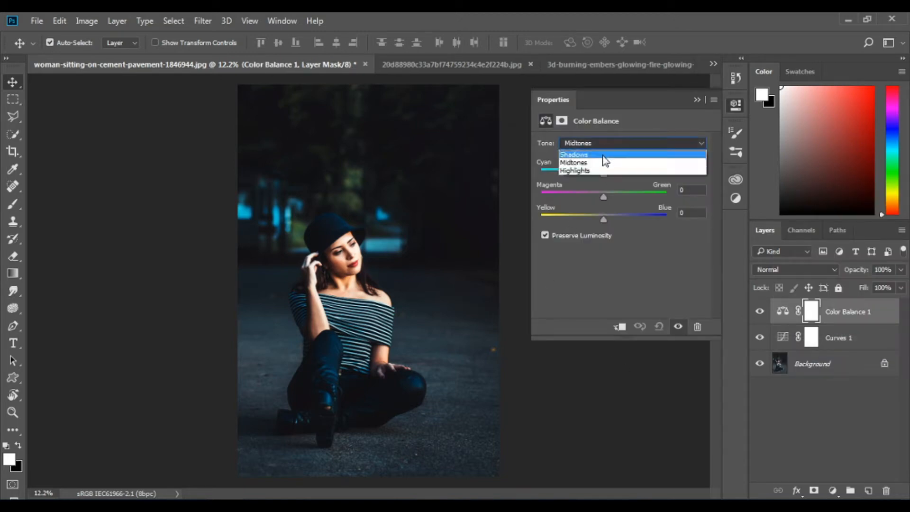
left_click(603, 151)
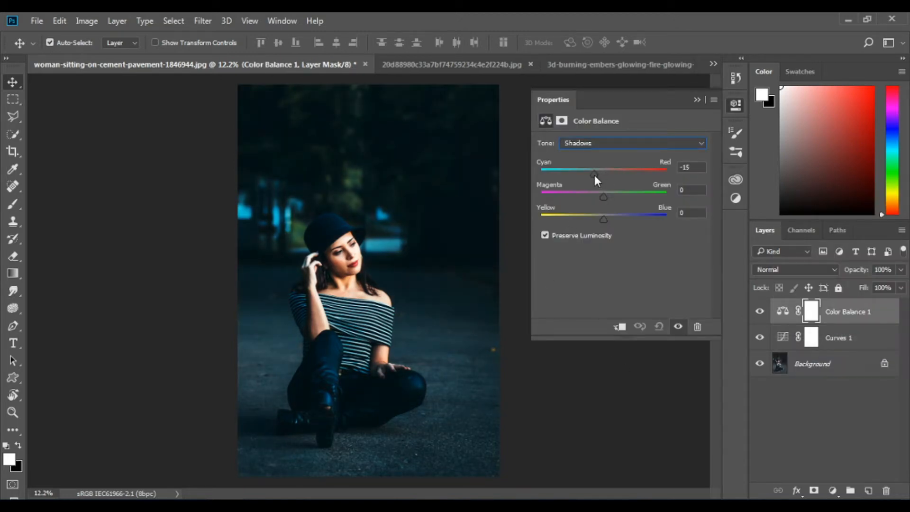
left_click_drag(595, 175, 596, 175)
left_click_drag(604, 214, 607, 217)
Shift the Color Balance highlights toward yellow, -14, and slightly toward red
left_click(653, 144)
left_click(626, 172)
left_click_drag(605, 215, 592, 218)
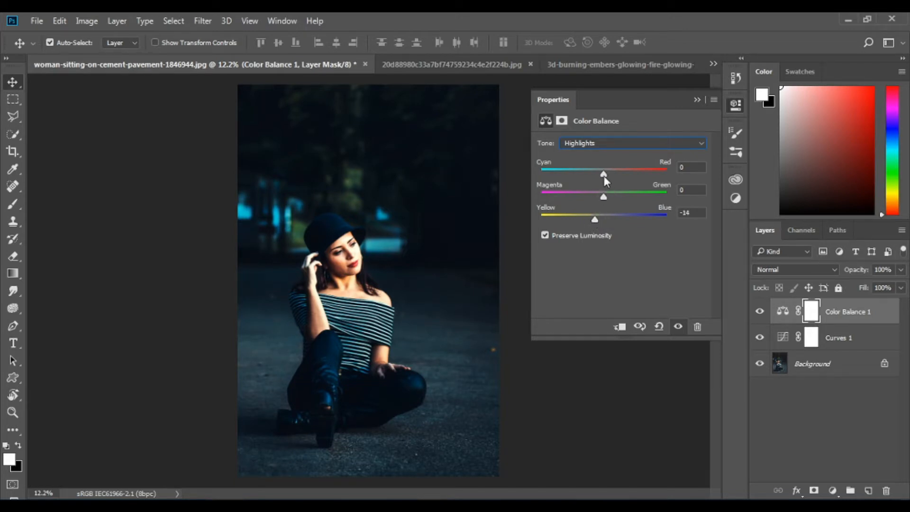
left_click_drag(604, 175, 607, 178)
left_click(664, 144)
left_click(664, 145)
left_click(696, 99)
Add a Photo Filter adjustment layer, compare filter presets, and settle on Warming Filter (85) with a density of about 72%
left_click(832, 491)
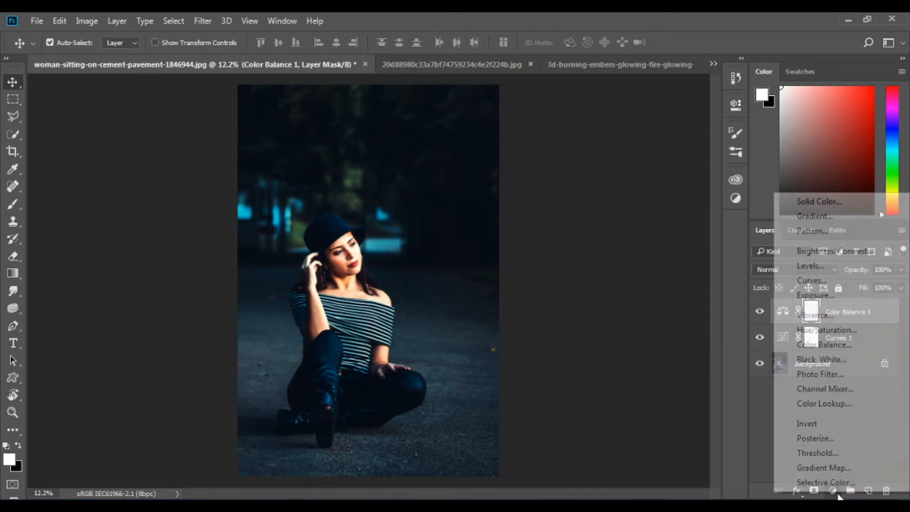
left_click(820, 374)
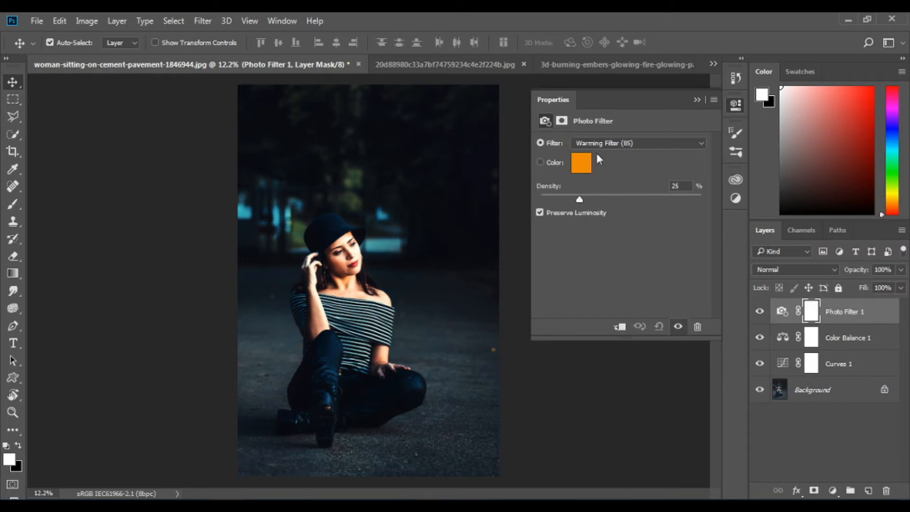
left_click(604, 142)
left_click(616, 166)
left_click_drag(580, 199, 624, 200)
left_click(622, 145)
left_click(634, 173)
key("Down")
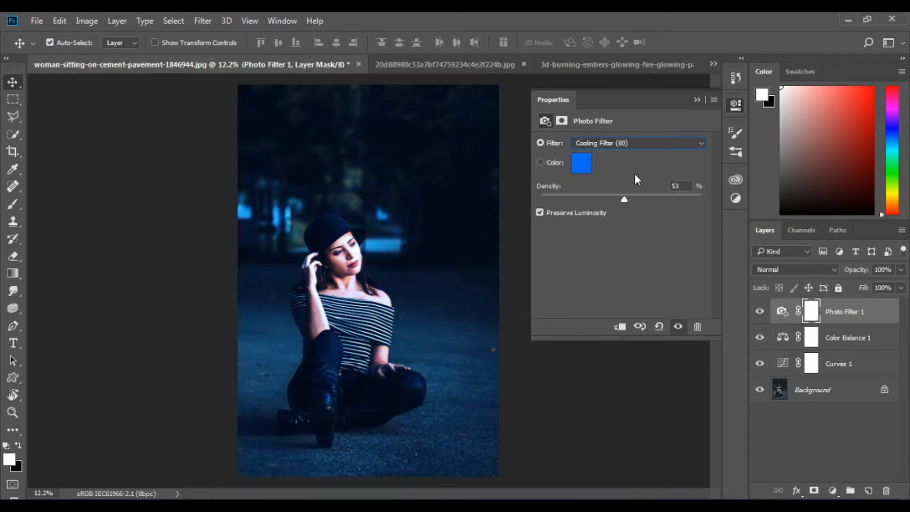
key("Up")
key("Up")
key("Up")
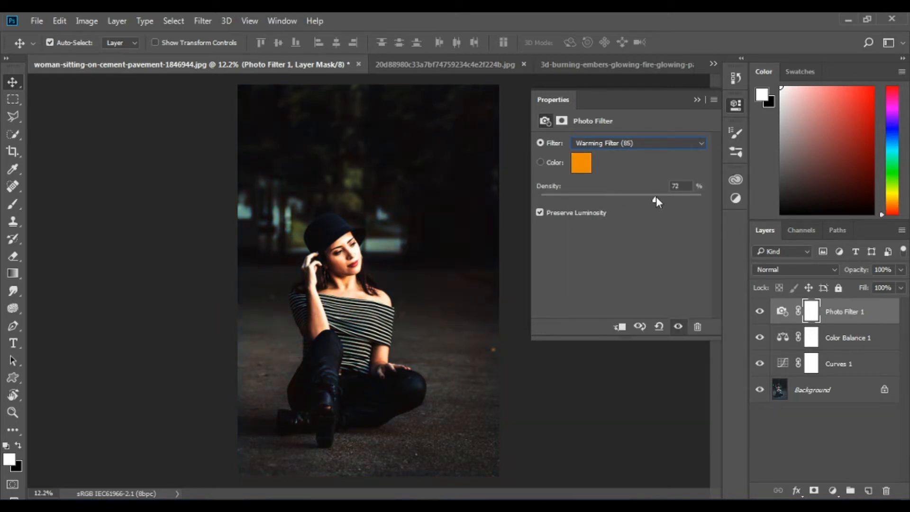
Invert the Photo Filter mask and paint a soft white spot on it beside the woman with an 1800 px brush
key("ctrl+i")
key("b")
left_click_drag(507, 305, 457, 300)
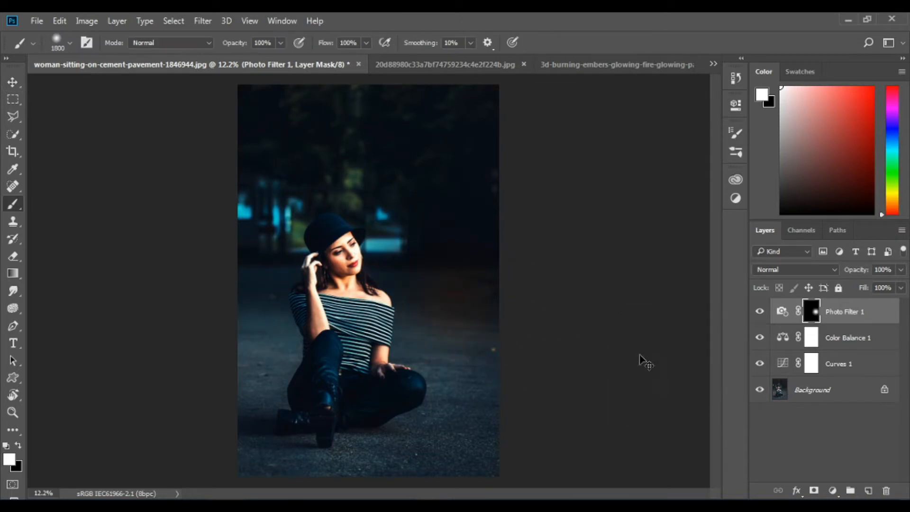
Unlink the Photo Filter mask and transform its spot to about 198% width and 165% height, repositioned beside the woman
left_click(782, 315)
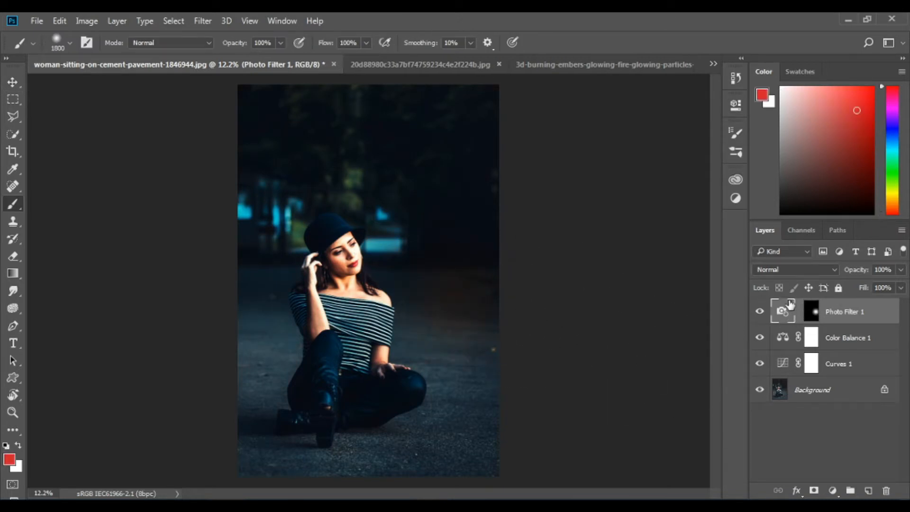
left_click(808, 313)
key("ctrl+t")
left_click_drag(501, 180, 571, 83)
left_click_drag(479, 302, 386, 331)
left_click_drag(471, 279, 564, 281)
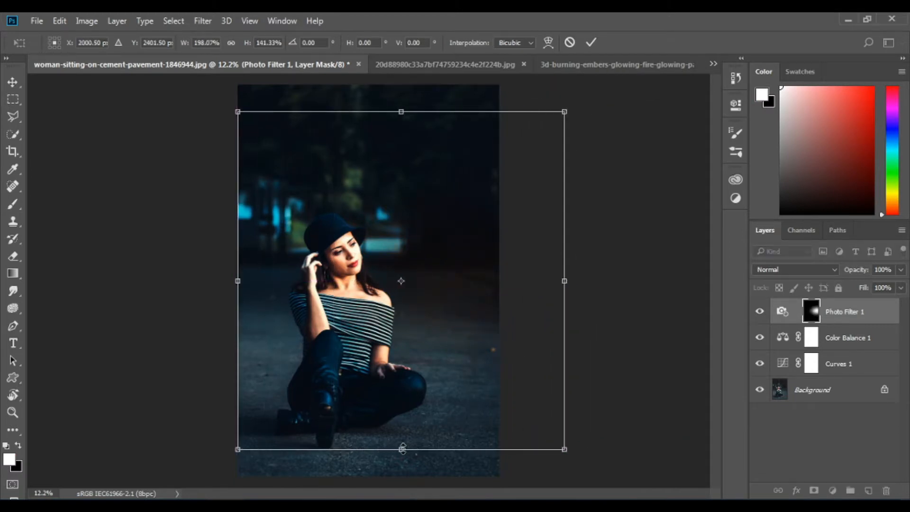
left_click_drag(402, 448, 402, 480)
left_click_drag(448, 307, 425, 280)
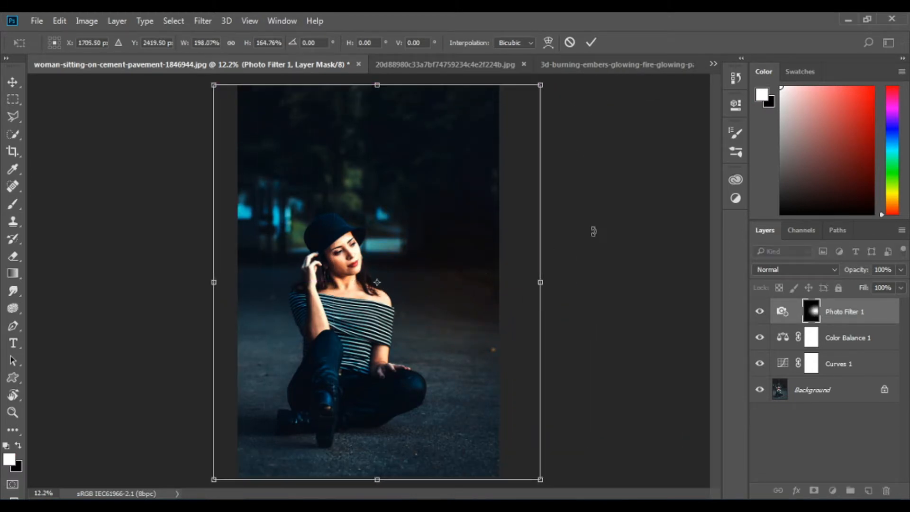
Rotate the mask spot to about -4.65°, enlarge it to about 234% by 195%, reposition it and apply the transform
left_click_drag(594, 231, 591, 221)
left_click_drag(437, 311, 410, 291)
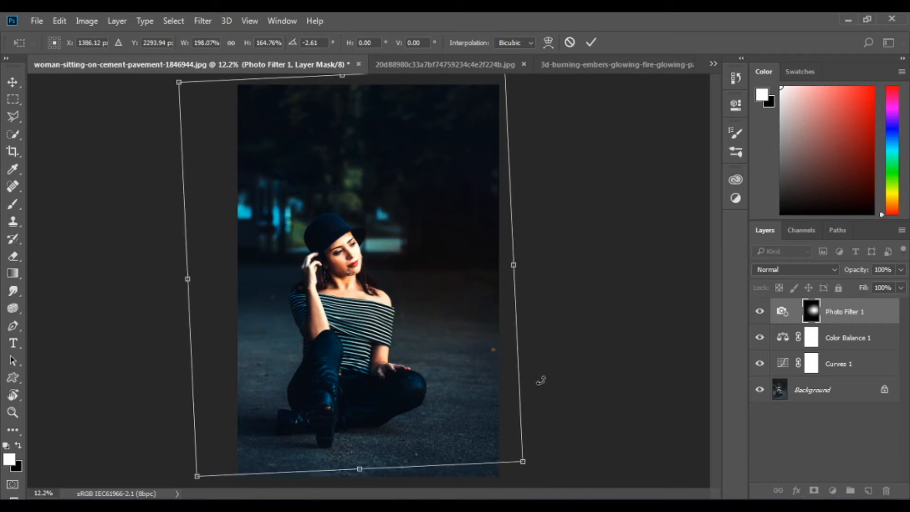
left_click_drag(524, 461, 562, 504)
left_click_drag(433, 409, 436, 383)
left_click_drag(613, 298, 611, 287)
left_click_drag(397, 320, 399, 326)
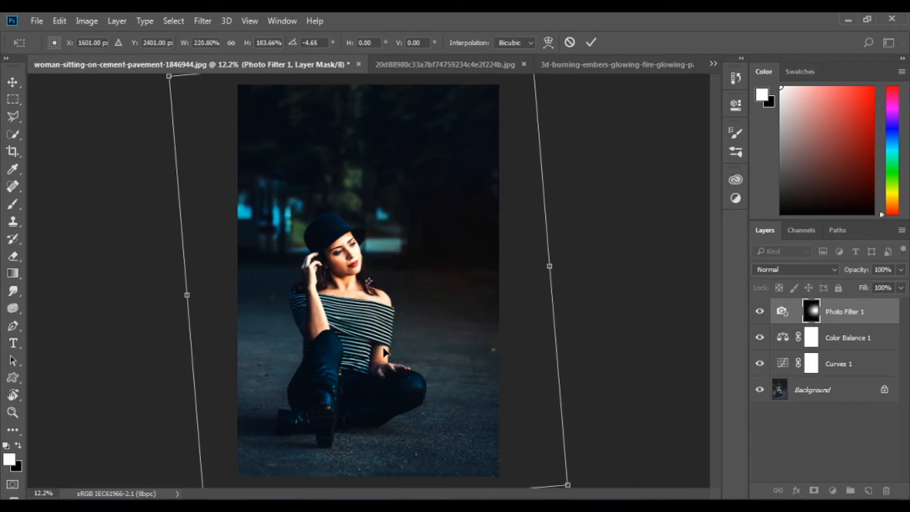
left_click_drag(565, 481, 591, 476)
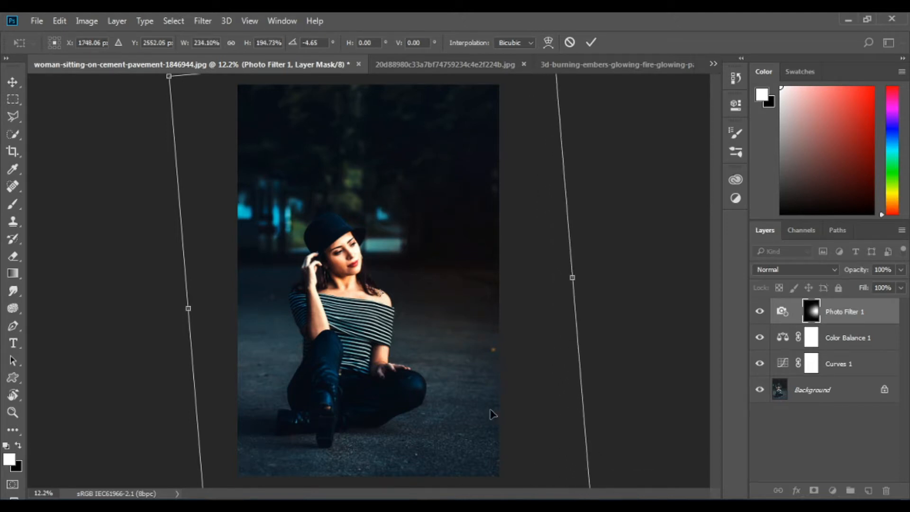
left_click_drag(490, 414, 478, 400)
key("b")
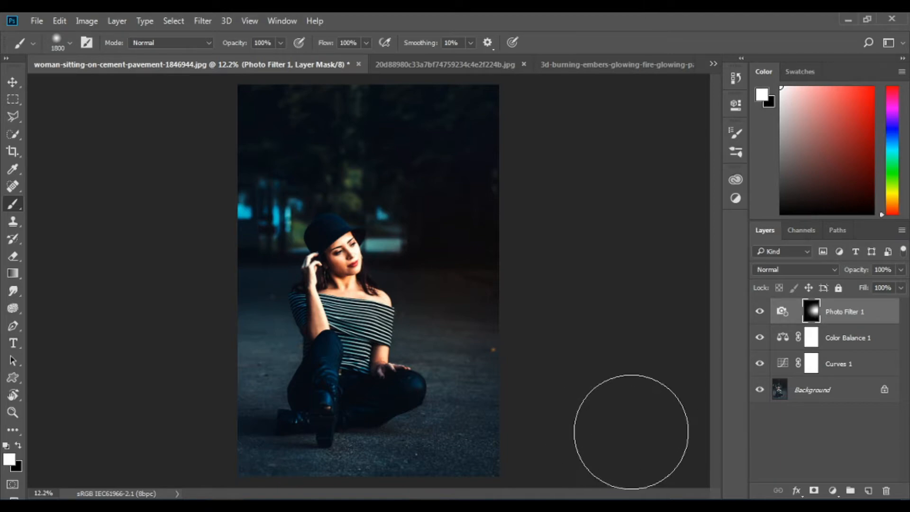
Copy the whole energy ball image from unnamed.png and paste it into the portrait document
scroll(419, 413, "up", 2)
scroll(421, 416, "down", 2)
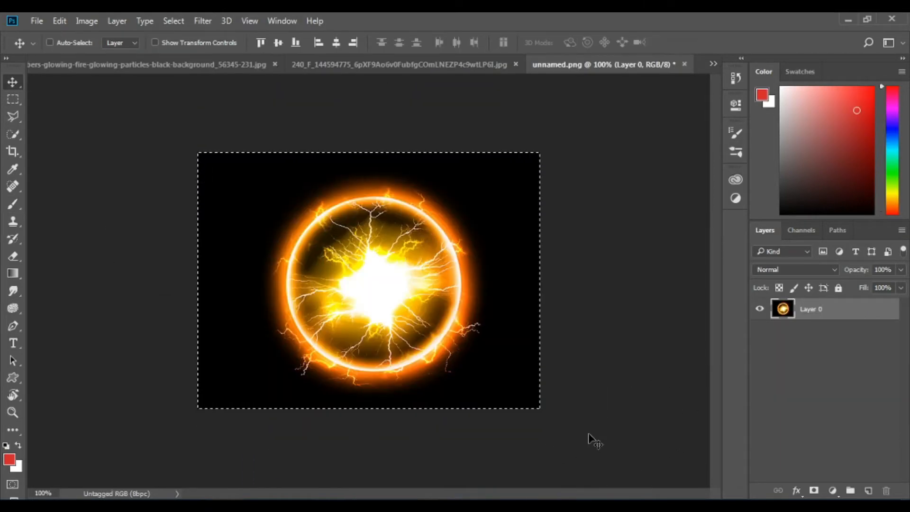
left_click(713, 63)
left_click(457, 67)
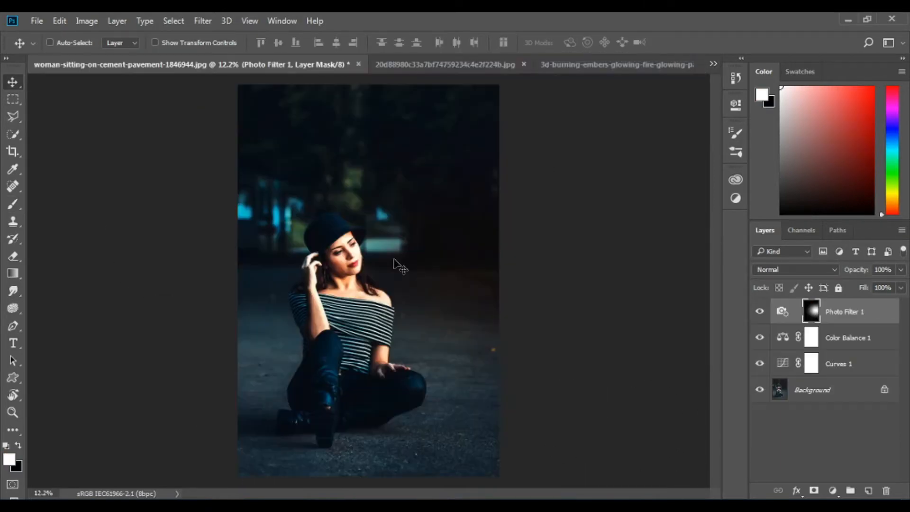
key("ctrl+v")
Enlarge the pasted energy ball, rotate it about -7.65° and place it beside the woman at face height
left_click_drag(367, 282, 508, 361)
key("ctrl+t")
left_click_drag(463, 322, 506, 310)
left_click_drag(550, 172, 524, 190)
left_click_drag(625, 187, 615, 162)
left_click_drag(433, 260, 476, 256)
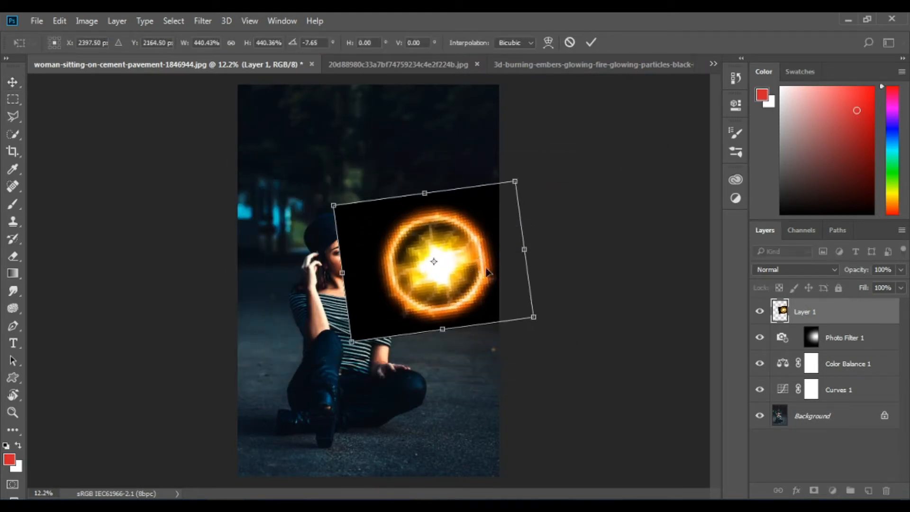
left_click_drag(515, 180, 505, 188)
left_click_drag(490, 247, 500, 246)
key("Return")
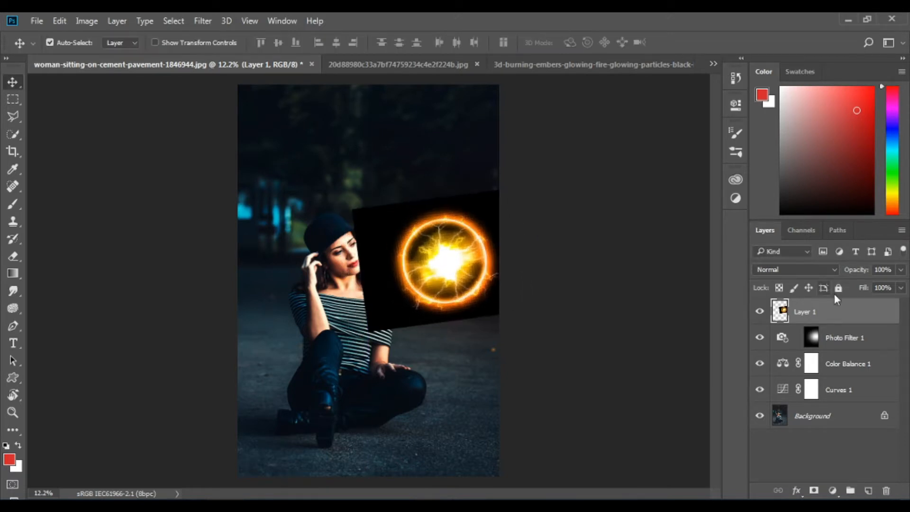
Set the energy ball layer's blend mode to Screen, scale it to about 80.65% and reposition it beside the woman
left_click(815, 270)
left_click(770, 98)
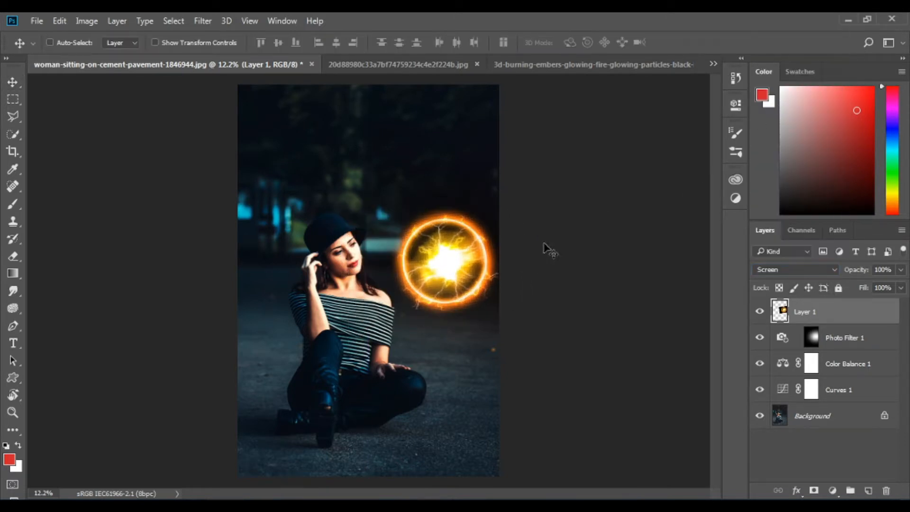
key("ctrl+t")
left_click_drag(532, 189, 496, 215)
left_click_drag(457, 273, 495, 236)
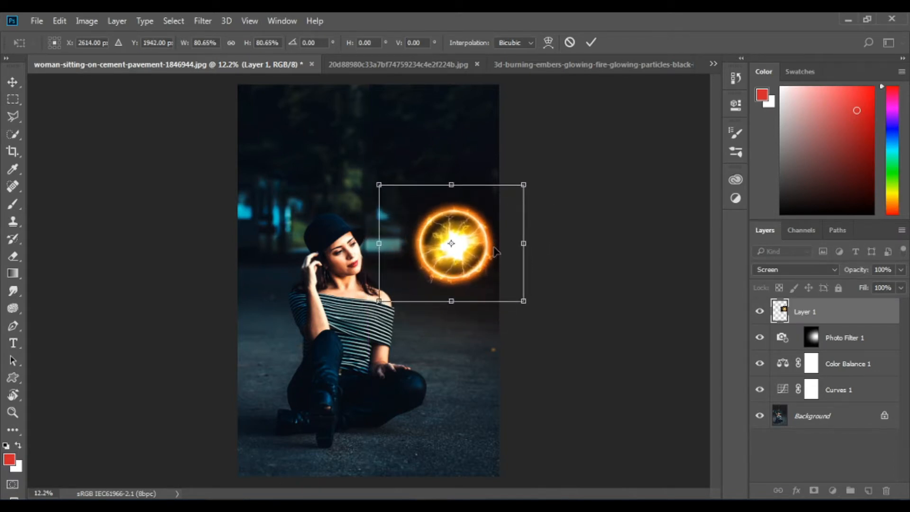
key("Return")
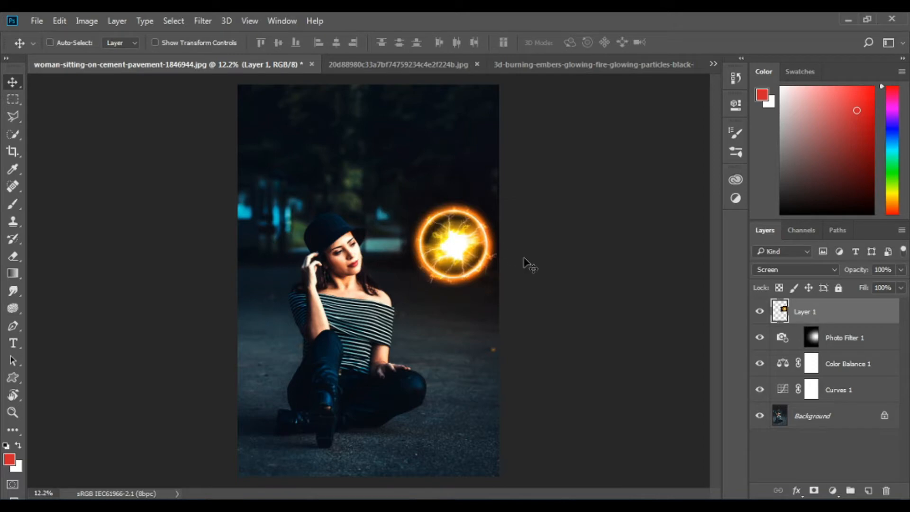
Duplicate the energy ball layer and merge the copy down to intensify its glow
key("ctrl+j")
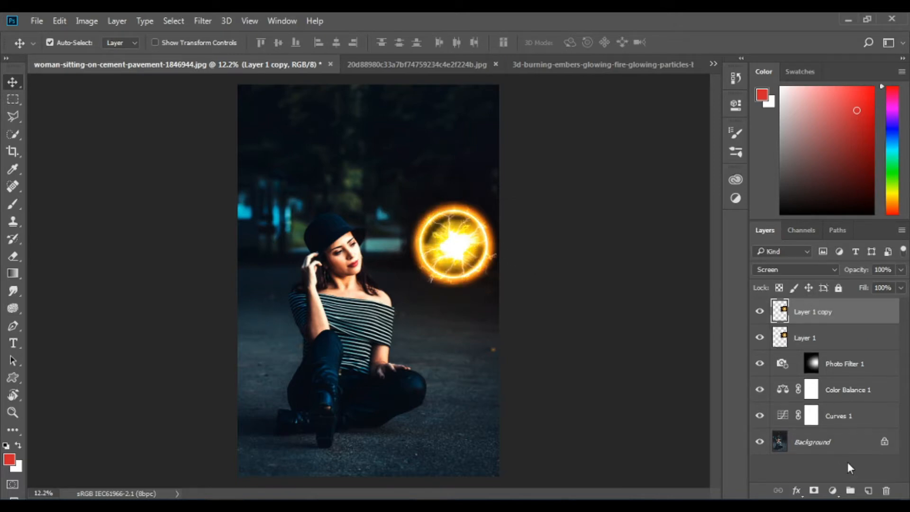
right_click(805, 319)
left_click(588, 465)
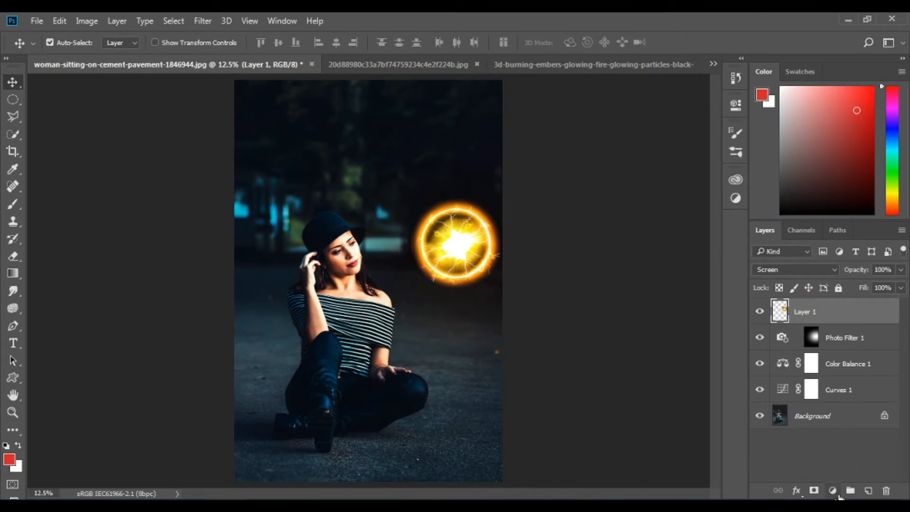
Create a new layer beneath the energy ball and sample orange from the ball's ring as the brush colour
left_click(868, 491, "ctrl")
key("b")
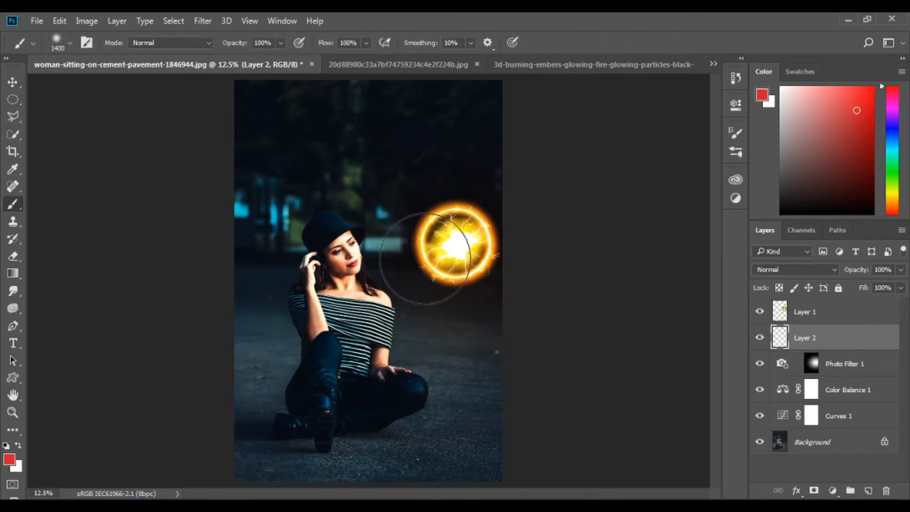
left_click(468, 273, "alt")
Paint a soft orange glow behind the energy ball with a 2000 px brush and set that layer's blend mode to Screen
key("bracketright")
key("bracketright")
key("bracketright")
key("bracketright")
key("bracketright")
key("bracketright")
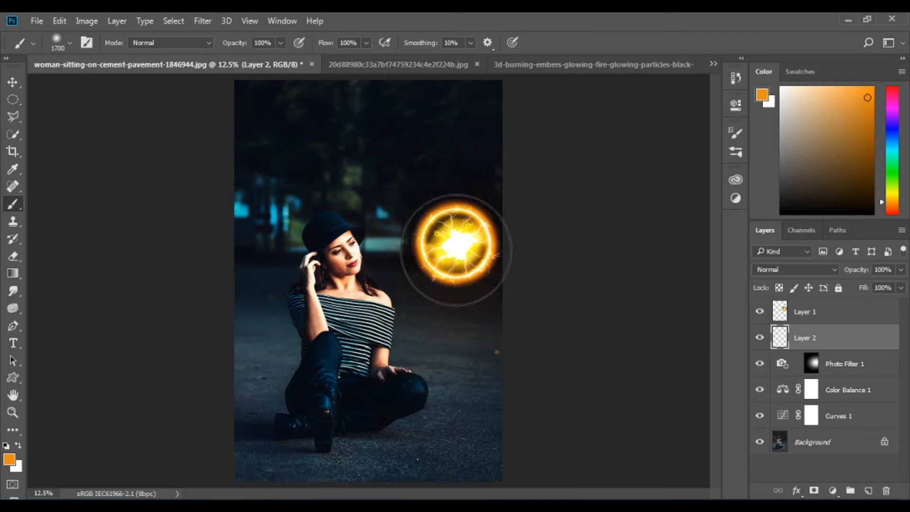
left_click(453, 242)
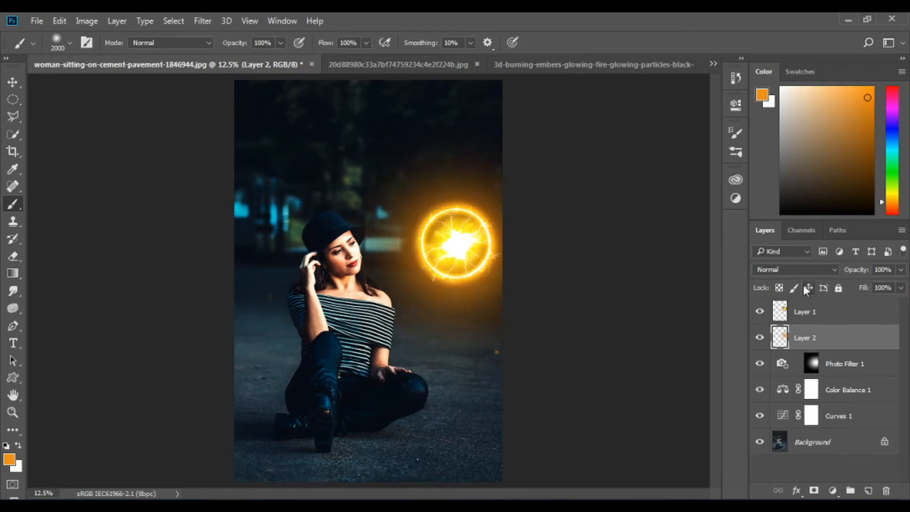
left_click(795, 269)
left_click(771, 97)
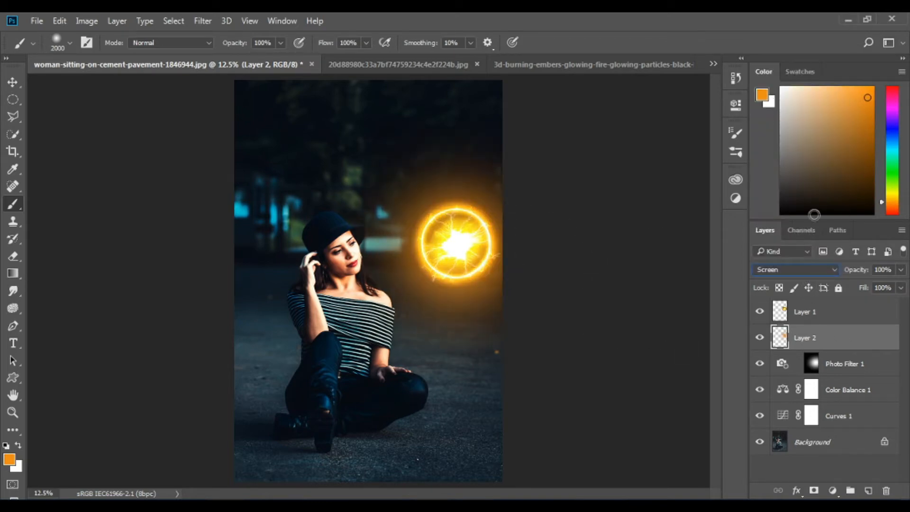
Enlarge the orange glow layer to about 133% and reposition it so the glow spreads around the energy ball
key("ctrl+t")
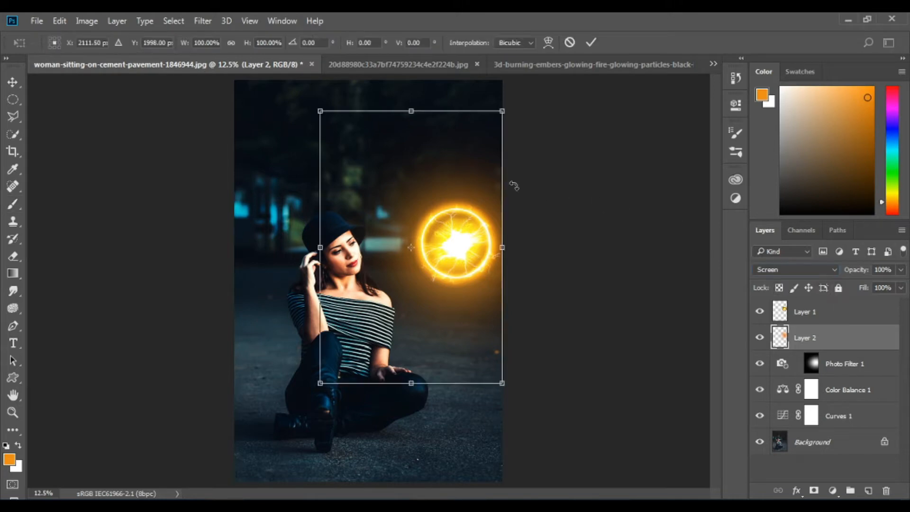
left_click_drag(506, 110, 545, 71)
left_click_drag(487, 240, 468, 246)
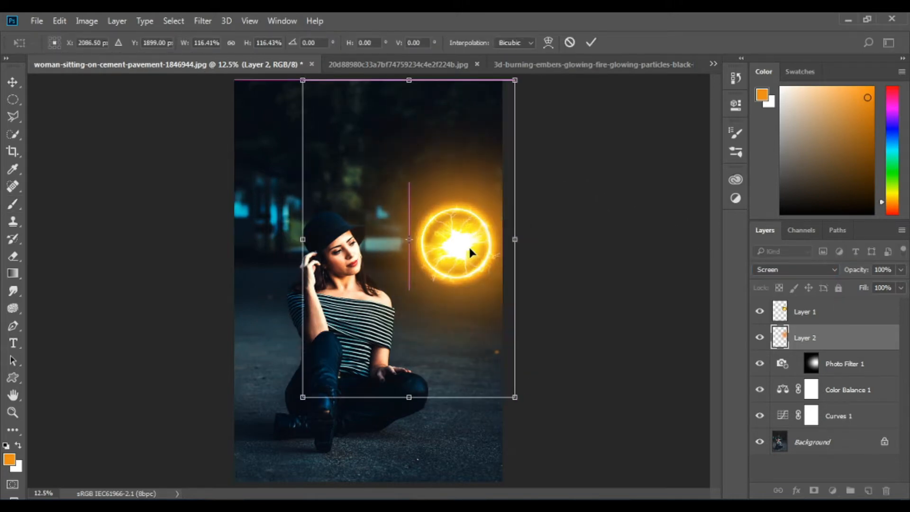
left_click_drag(514, 397, 550, 443)
left_click_drag(512, 406, 471, 390)
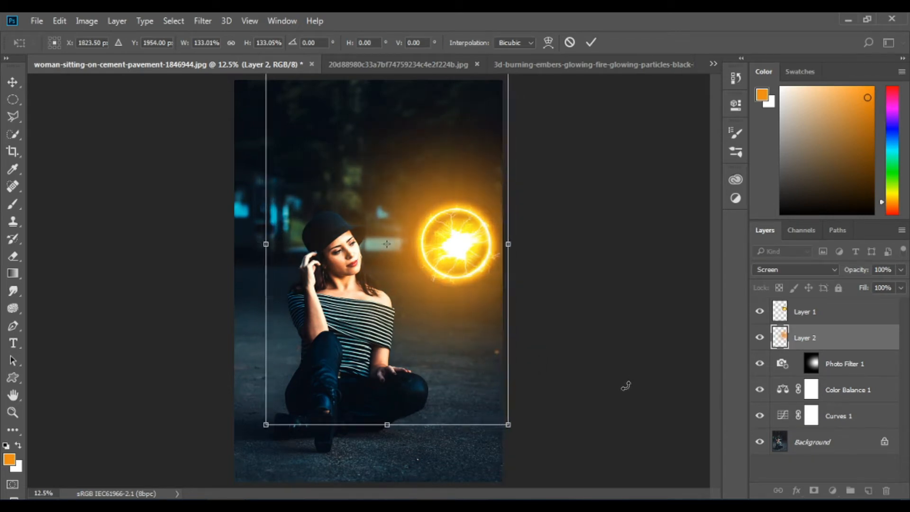
key("Return")
key("b")
Duplicate the orange glow layer, compare blend modes for the copy, then set it to Soft Light at 82% opacity
key("ctrl+j")
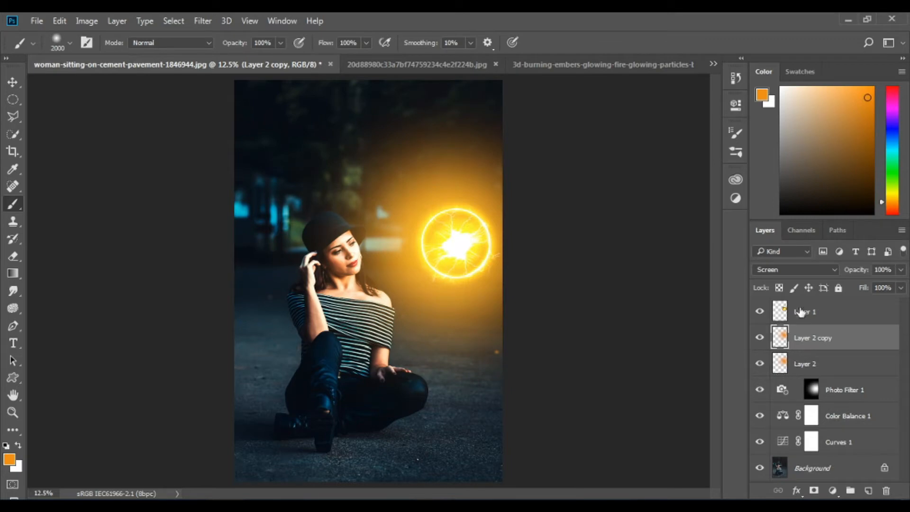
left_click(803, 269)
scroll(803, 269, "down", 11)
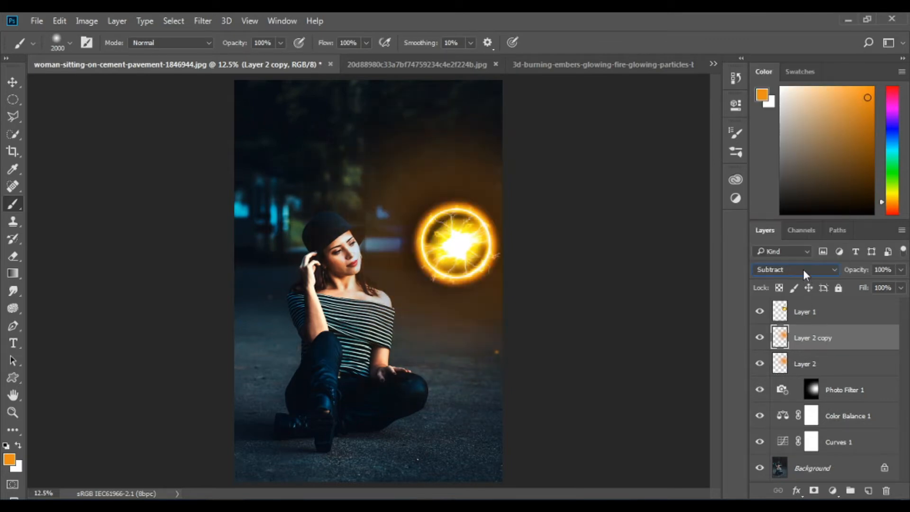
scroll(803, 269, "up", 2)
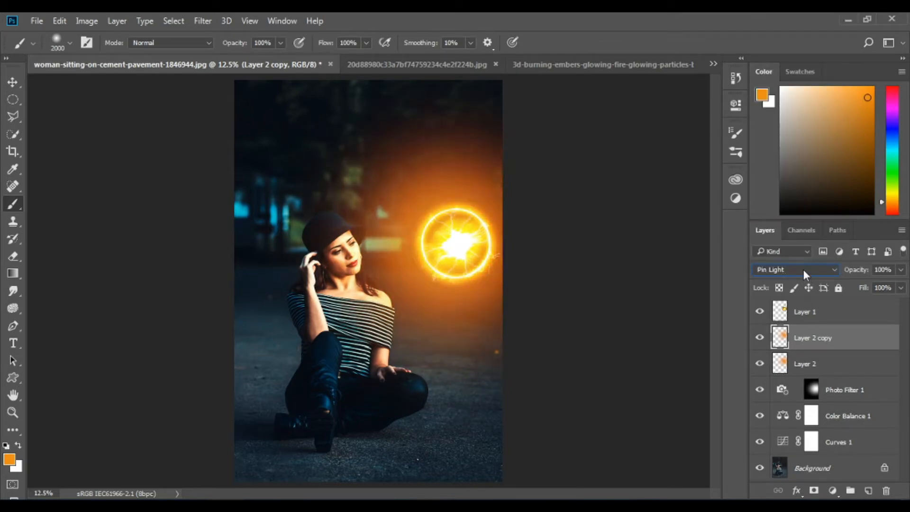
scroll(803, 269, "up", 4)
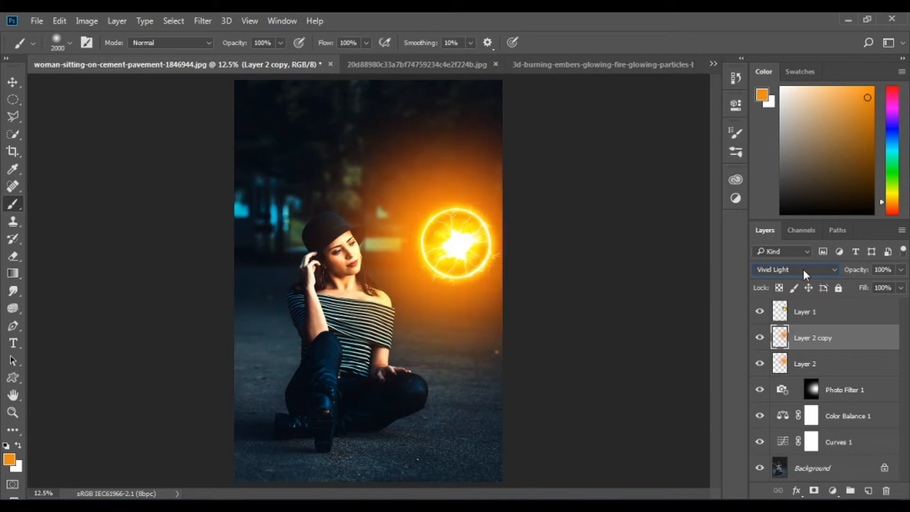
scroll(803, 269, "up", 3)
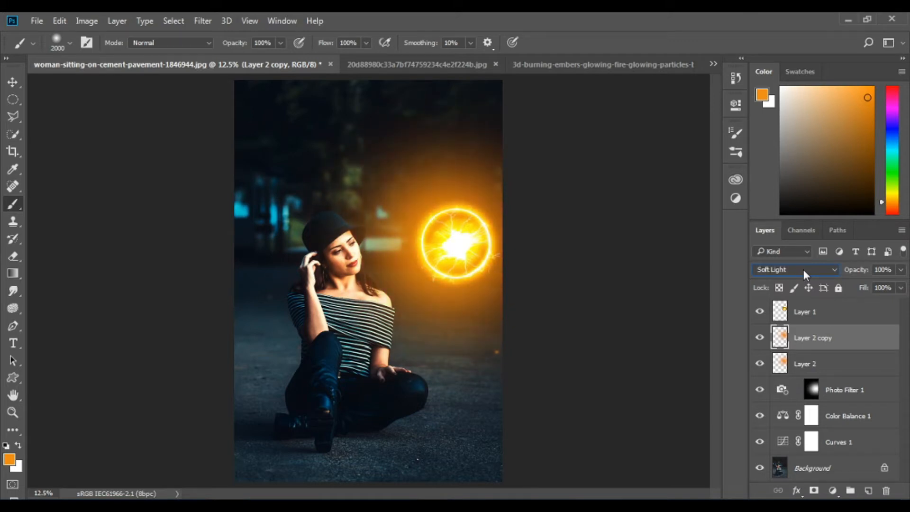
scroll(803, 269, "up", 6)
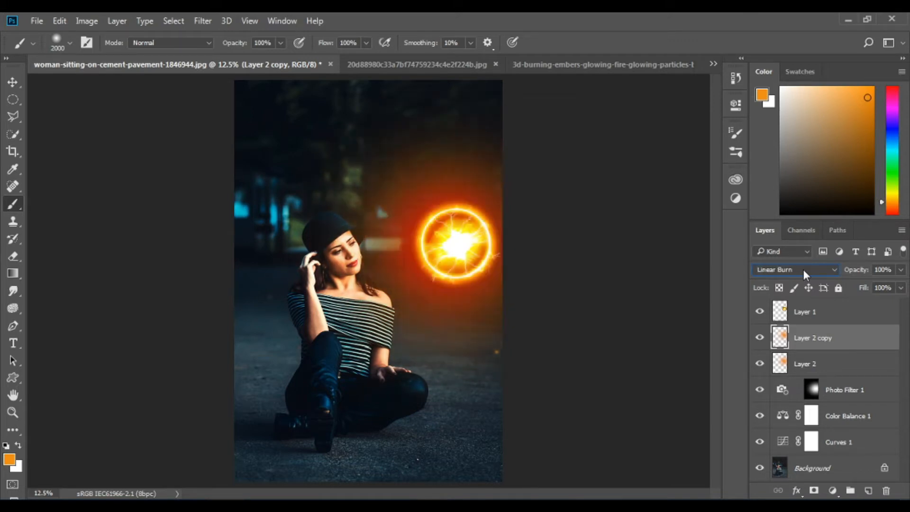
scroll(803, 270, "down", 1)
scroll(803, 269, "up", 2)
left_click(803, 270)
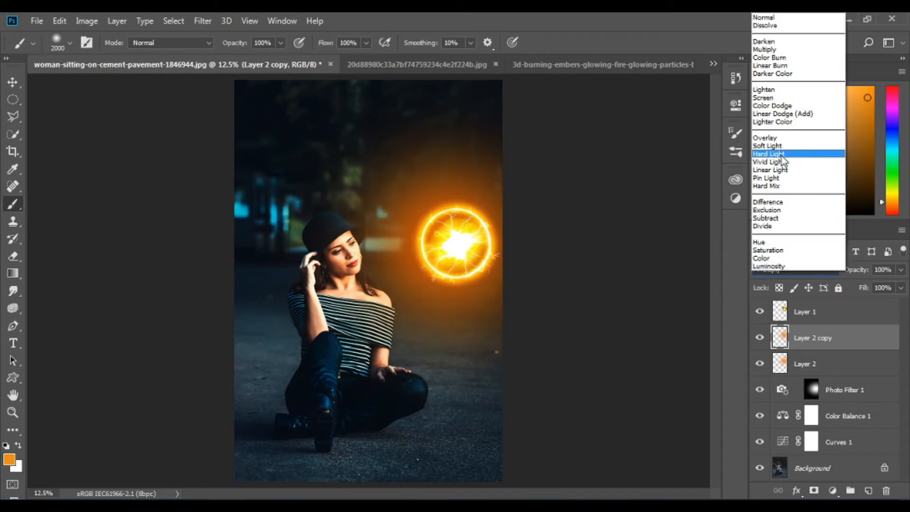
left_click(772, 146)
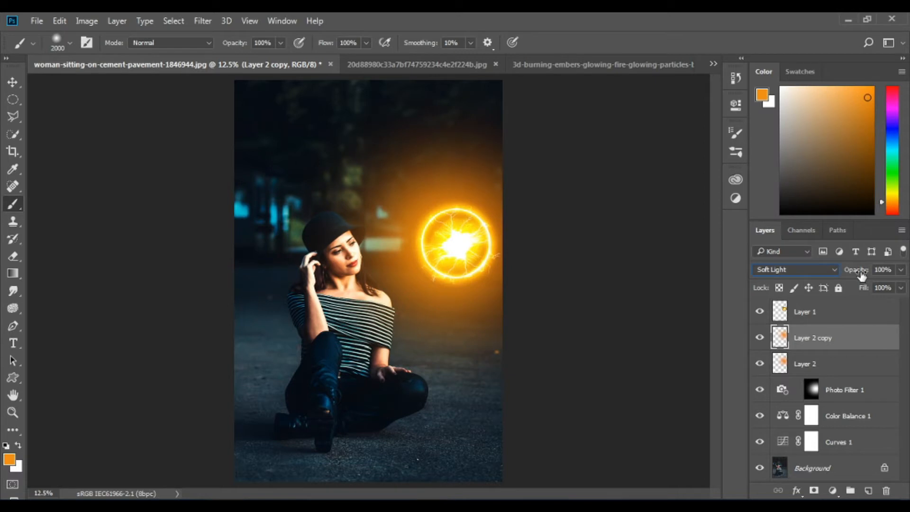
key("Down")
key("Up")
key("Up")
key("Down")
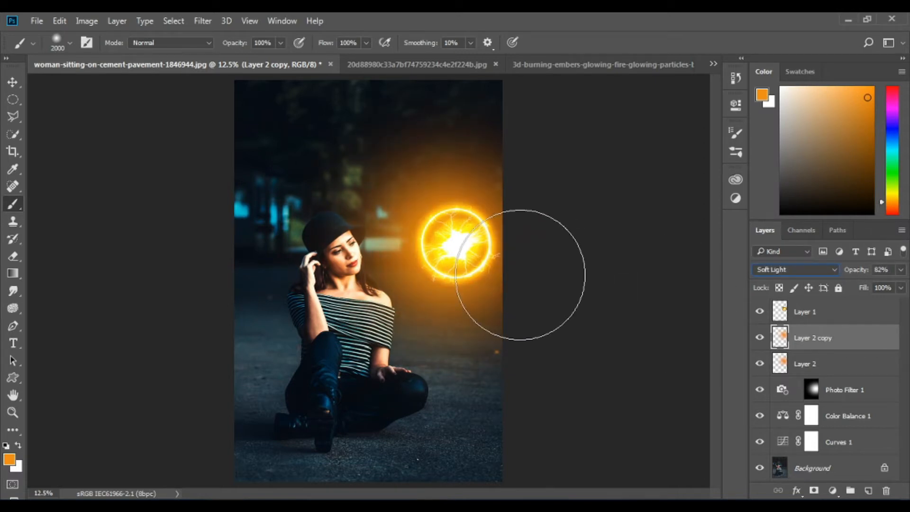
Shift the duplicated glow slightly behind the energy ball and set its opacity to about 49%
left_click(11, 85)
left_click(436, 233)
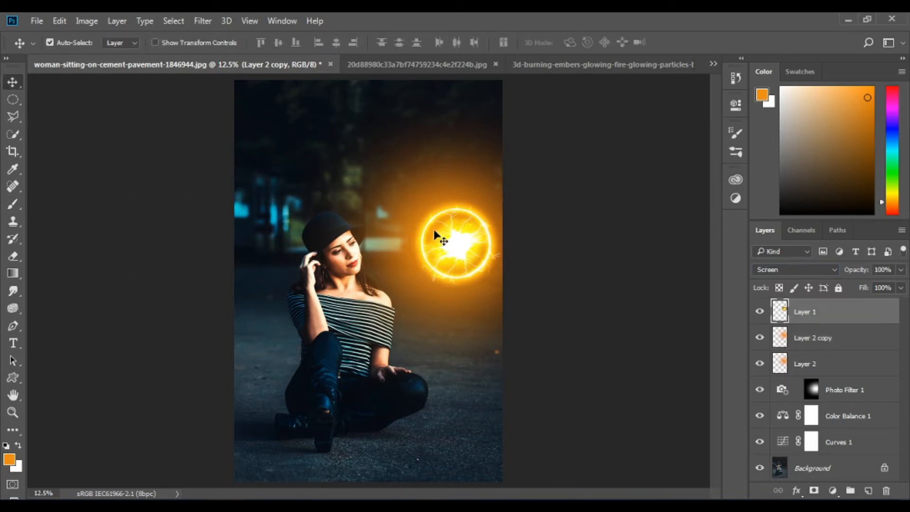
left_click(780, 340)
key("ctrl+t")
mouse_move(454, 246)
left_mouse_down()
mouse_move(463, 246)
mouse_move(457, 255)
left_mouse_up()
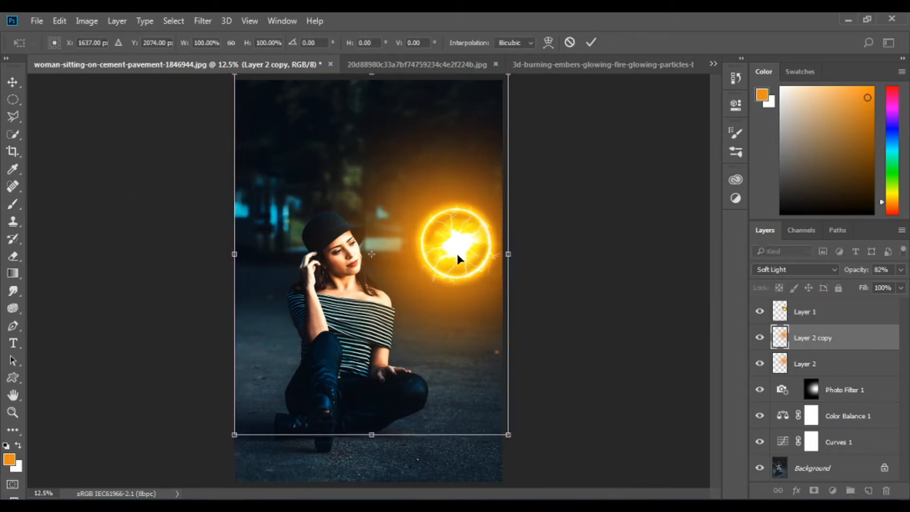
key("Return")
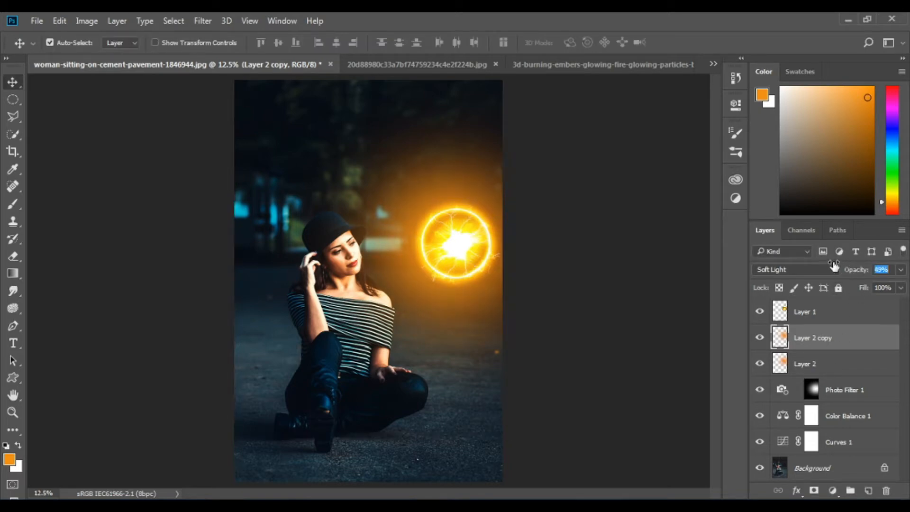
Rotate the energy ball and both glow layers together to about -5° and move them to the photo's right edge
left_click(804, 312)
left_click(812, 338, "shift")
left_click(805, 363, "shift")
key("ctrl+t")
left_click_drag(625, 281, 627, 230)
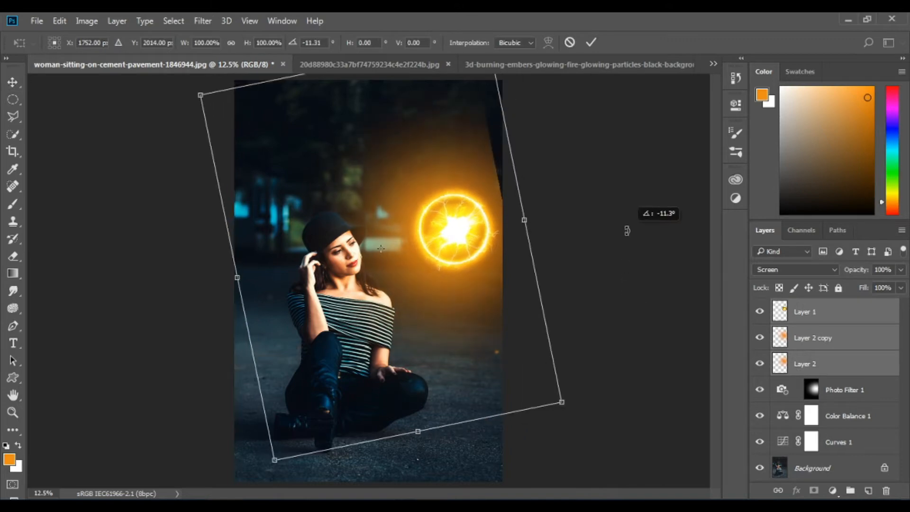
left_click_drag(504, 284, 518, 294)
left_click_drag(592, 279, 608, 304)
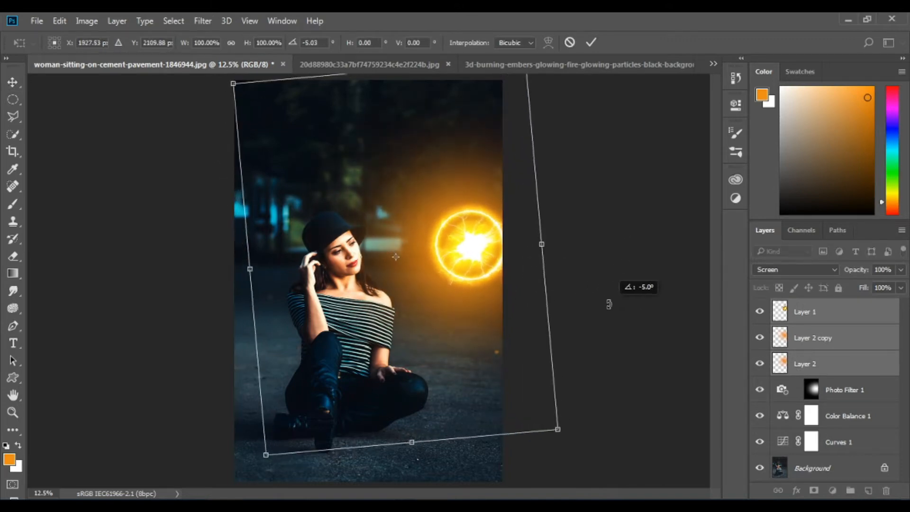
left_click_drag(538, 305, 544, 290)
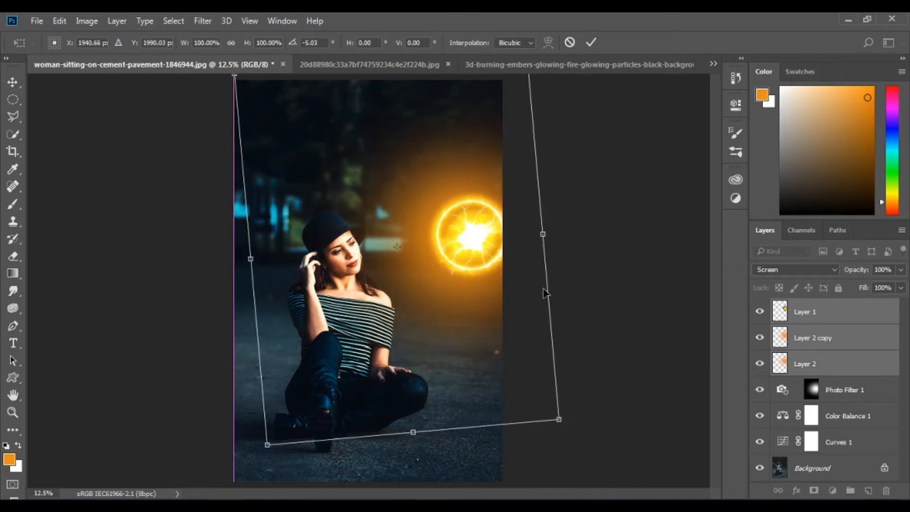
key("Return")
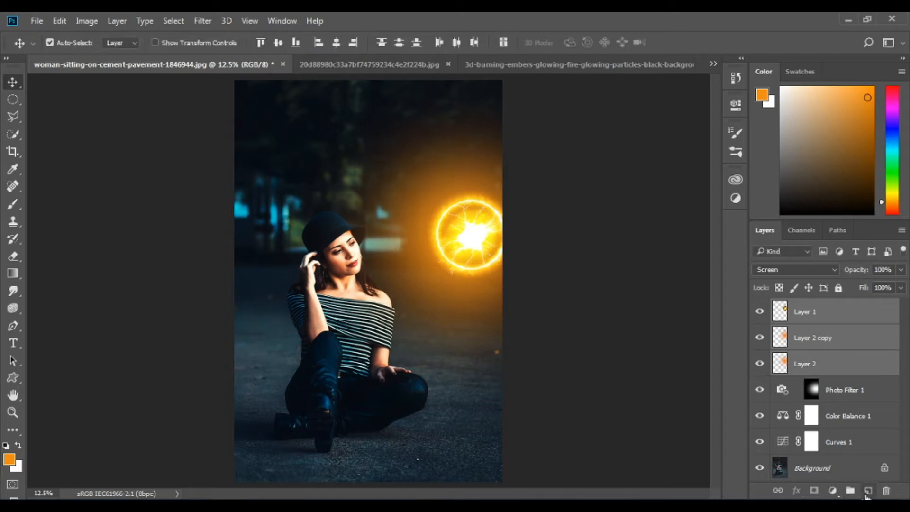
Create a new layer beneath the glow layers and sample a darker orange from the glow just below the energy ball
left_click(867, 491)
left_click_drag(847, 315, 848, 398)
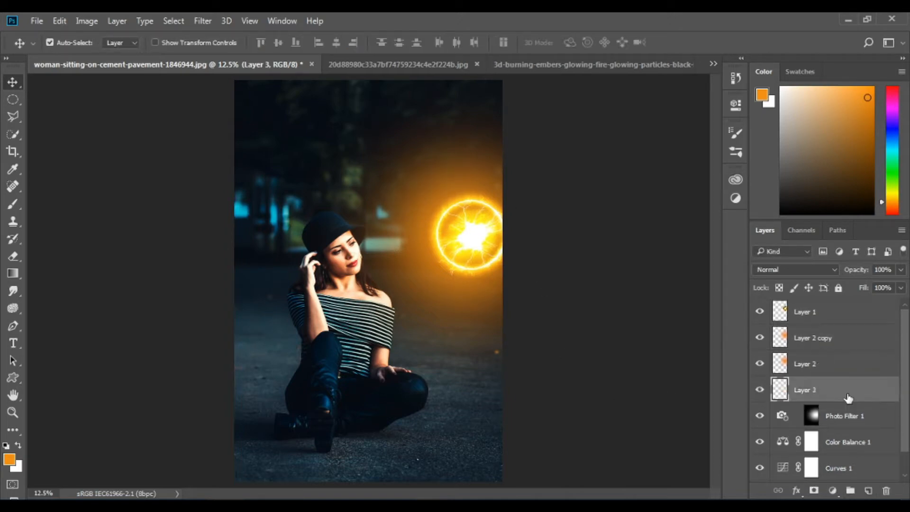
key("b")
left_click(476, 284, "alt")
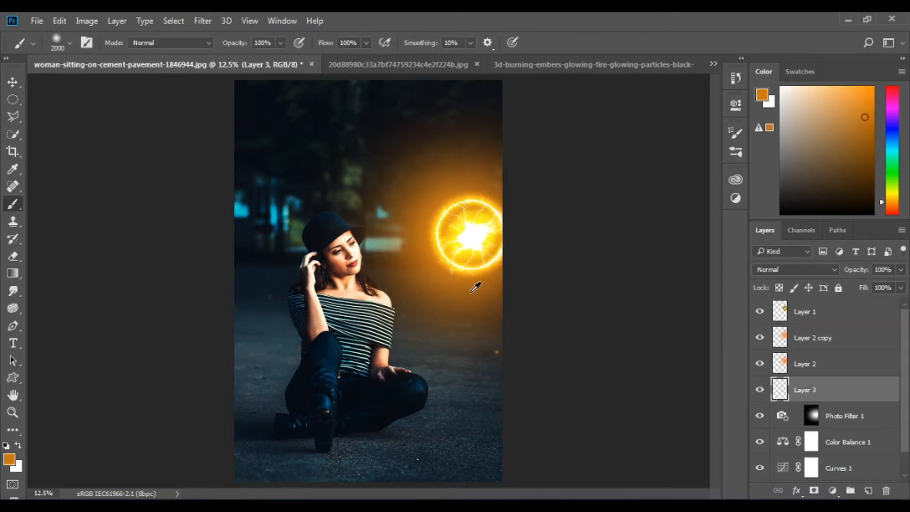
Paint soft orange over the ground beside the woman and below the energy ball, reducing the brush to 700 px along her outline
left_click(462, 345)
key("bracketleft")
key("bracketleft")
key("bracketleft")
key("bracketleft")
key("bracketleft")
key("bracketleft")
key("bracketleft")
key("bracketleft")
left_click(426, 344)
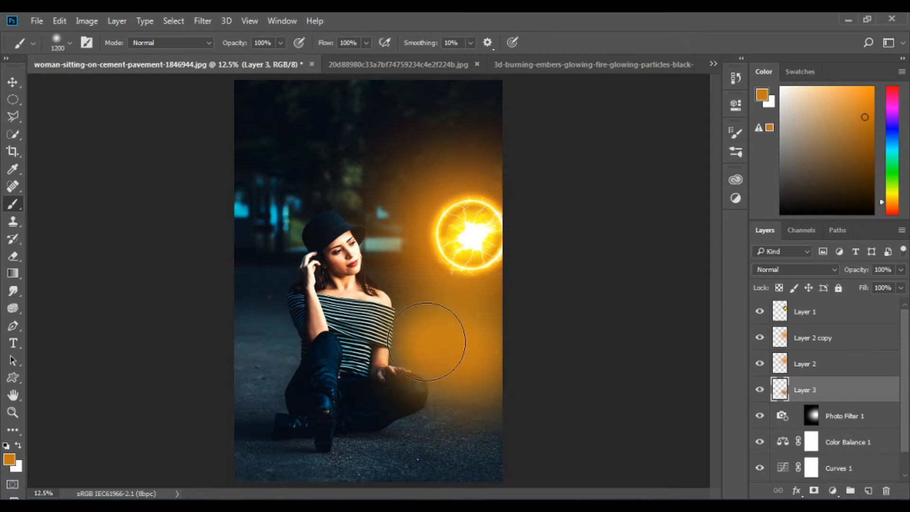
key("bracketleft")
key("bracketleft")
key("bracketleft")
key("bracketleft")
key("bracketleft")
left_click(413, 297)
mouse_move(466, 381)
left_mouse_down()
mouse_move(477, 396)
mouse_move(484, 348)
mouse_move(422, 349)
mouse_move(429, 295)
mouse_move(418, 337)
mouse_move(450, 420)
mouse_move(467, 427)
mouse_move(436, 446)
mouse_move(495, 448)
left_mouse_up()
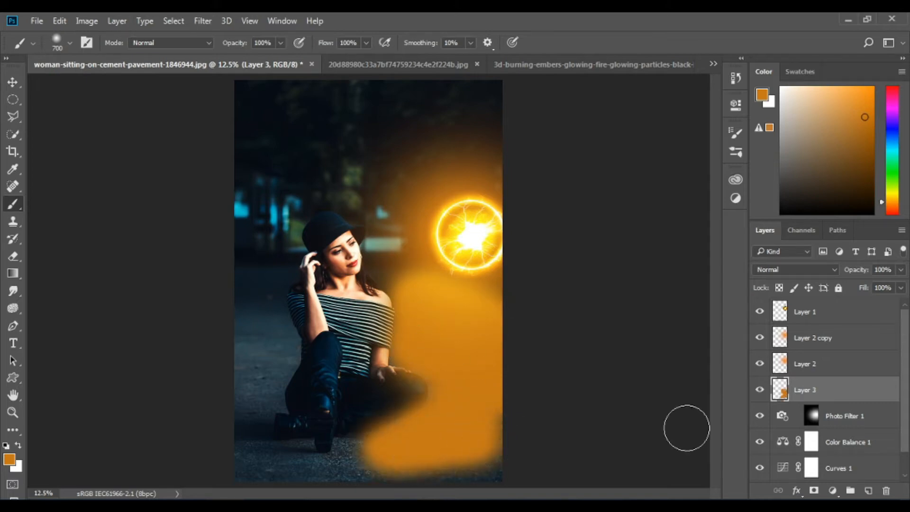
Compare blend modes for the painted ground light, then set that layer to Soft Light at 75% opacity
left_click(795, 269)
left_click(756, 50)
key("Up")
key("Down")
key("Down")
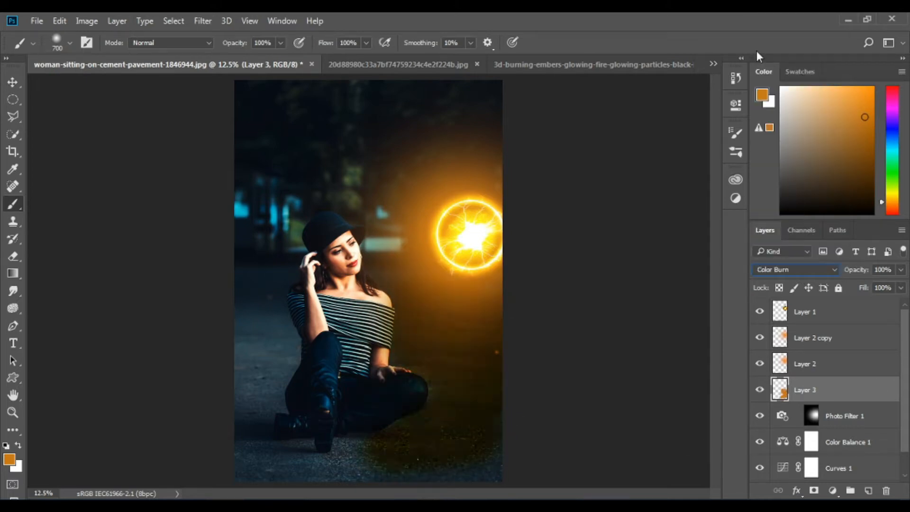
key("Down")
key("Down")
key("Down")
key("Down")
key("Down")
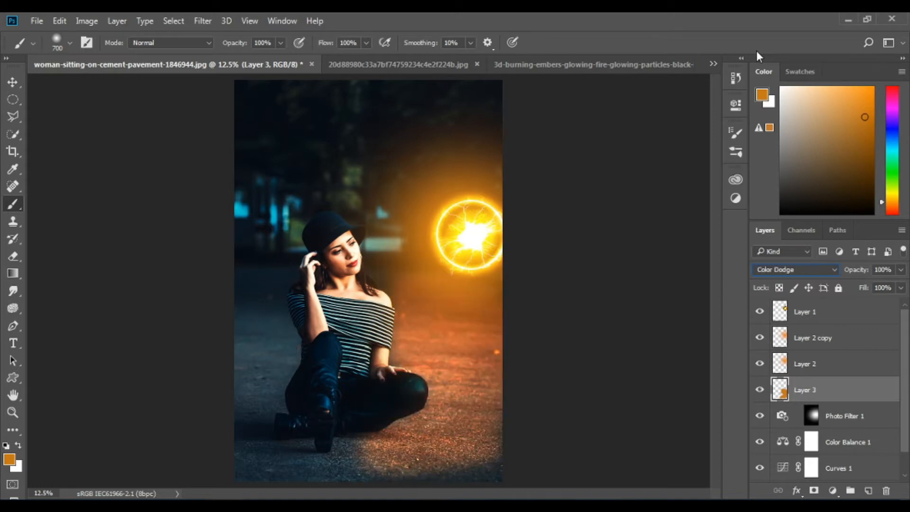
key("Down")
key("Down")
key("Down")
key("Down")
key("Down")
key("Up")
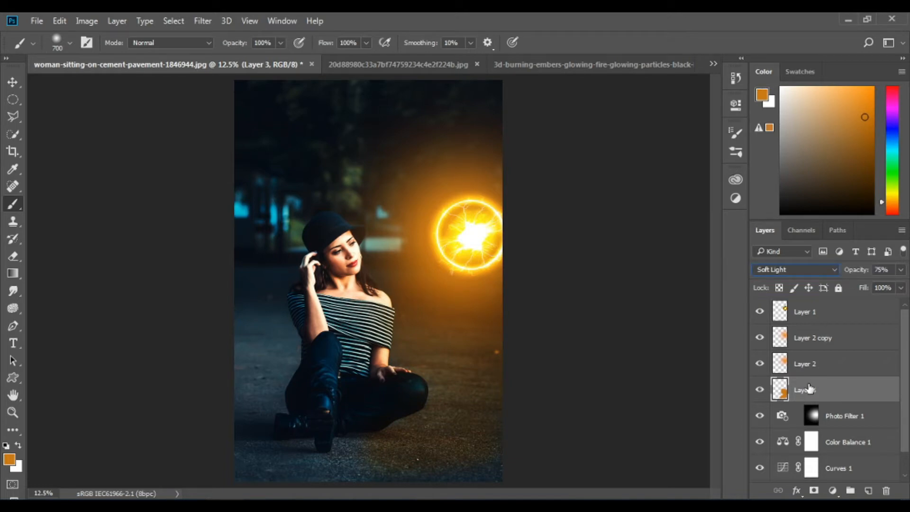
Extend the orange ground light beside the woman's arm and shoulder up towards the energy ball with the 700 px brush
key("ctrl+plus")
key("ctrl+plus")
left_click_drag(521, 360, 386, 139)
key("ctrl+minus")
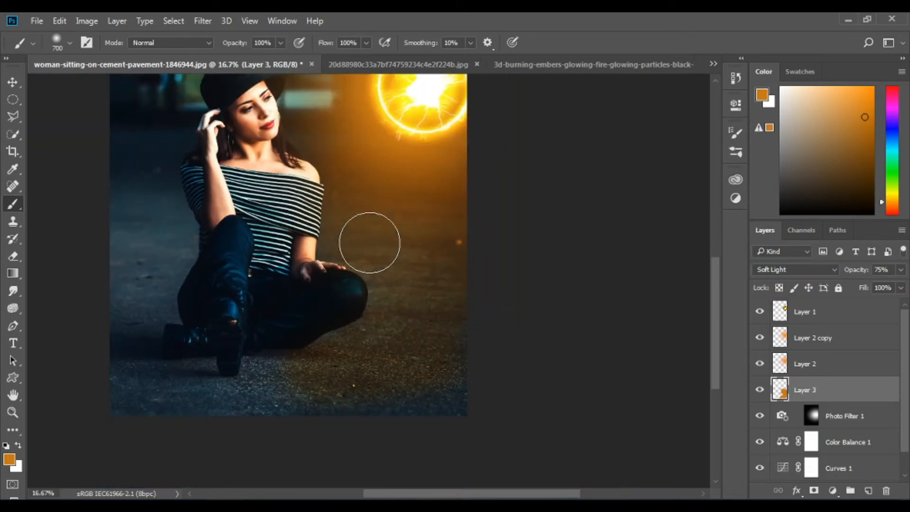
left_click_drag(369, 242, 382, 251)
left_click_drag(421, 346, 417, 408)
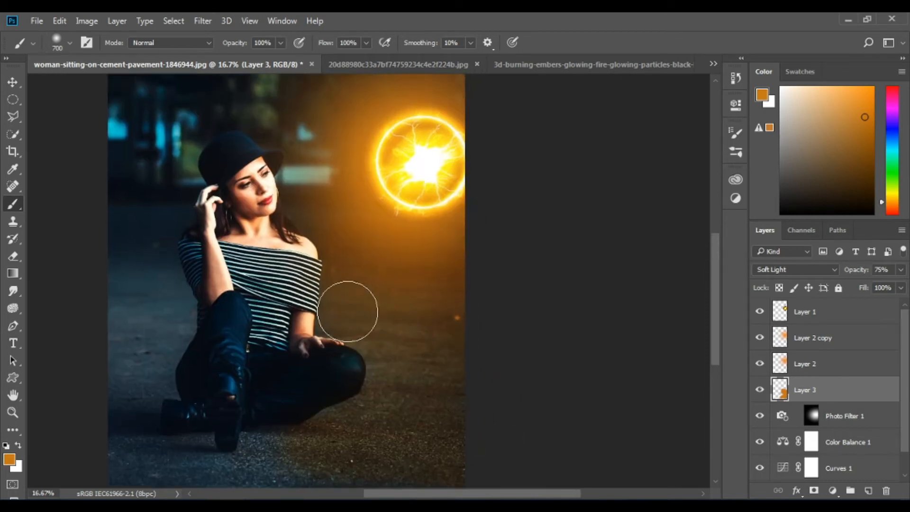
left_click_drag(343, 222, 349, 266)
left_click_drag(428, 310, 434, 329)
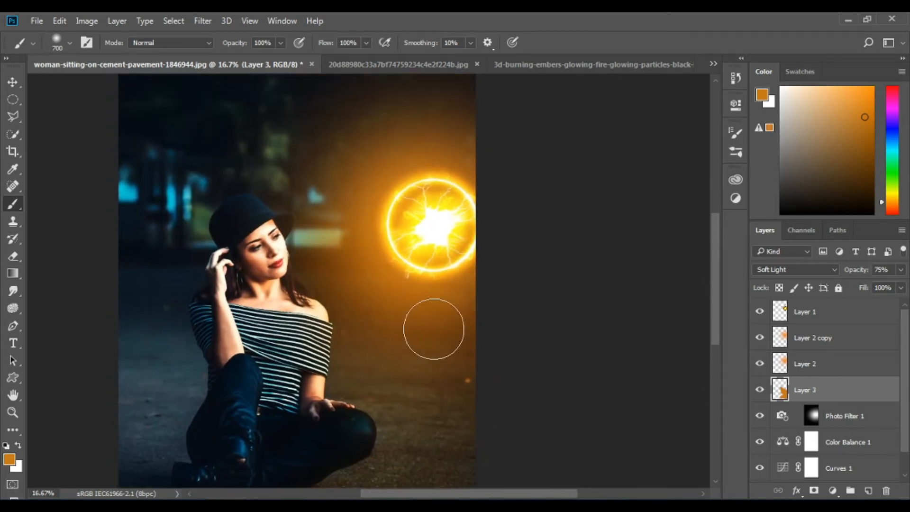
scroll(438, 331, "down", 2)
scroll(483, 331, "up", 2)
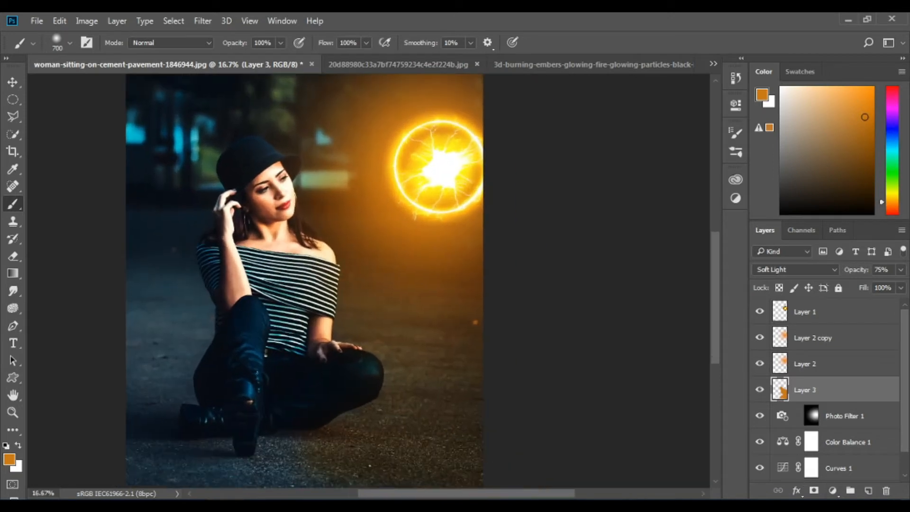
Add a mask to the ground light layer and paint black to fade it below the energy ball and along the photo's lower edge
left_click(814, 492)
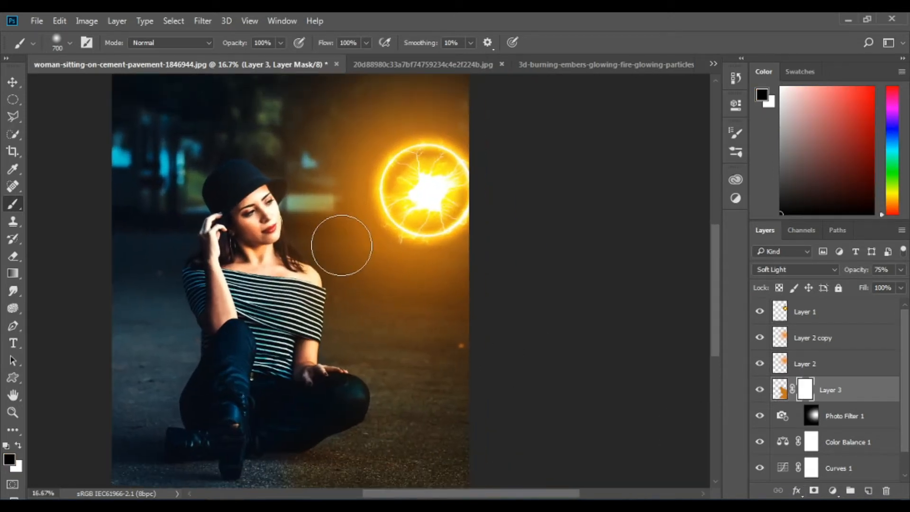
mouse_move(342, 244)
left_mouse_down()
mouse_move(352, 213)
mouse_move(338, 225)
left_mouse_up()
mouse_move(388, 261)
left_mouse_down()
mouse_move(490, 286)
mouse_move(305, 264)
mouse_move(422, 264)
mouse_move(439, 287)
left_mouse_up()
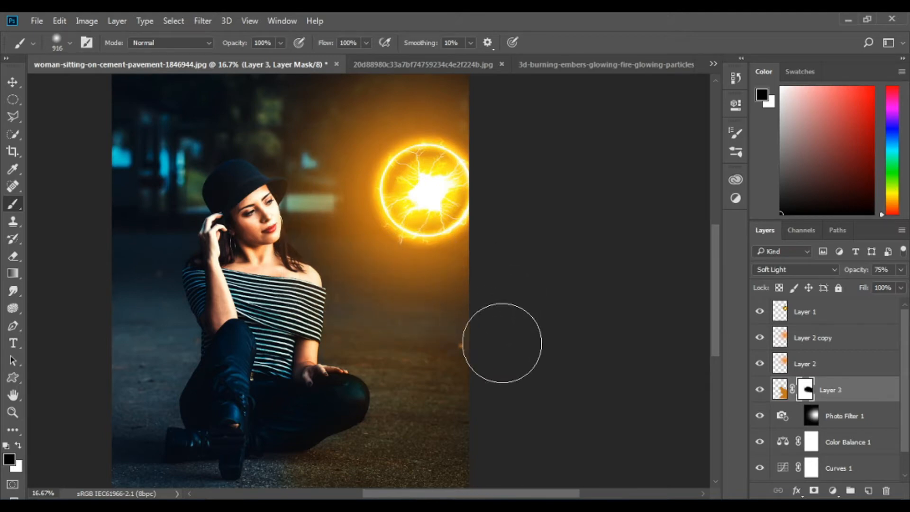
scroll(497, 341, "down", 3)
left_click_drag(264, 392, 284, 391)
scroll(303, 360, "down", 4)
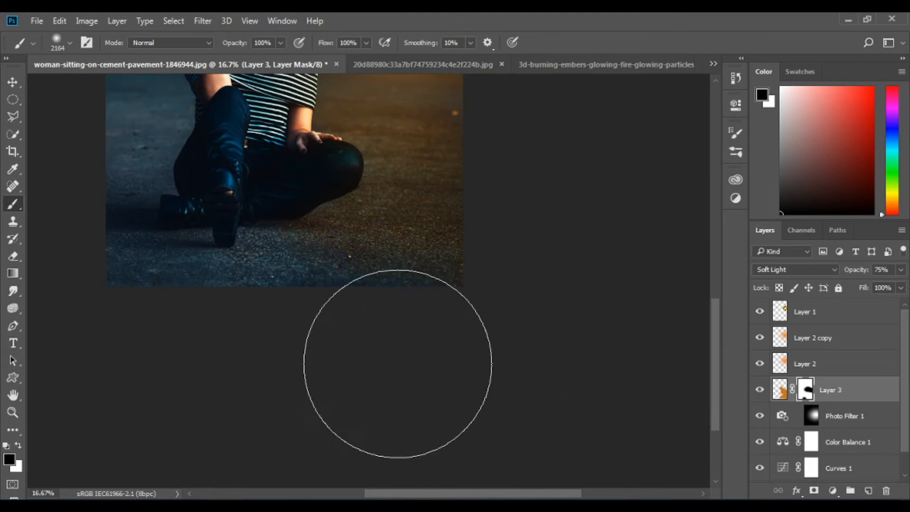
scroll(246, 341, "up", 5)
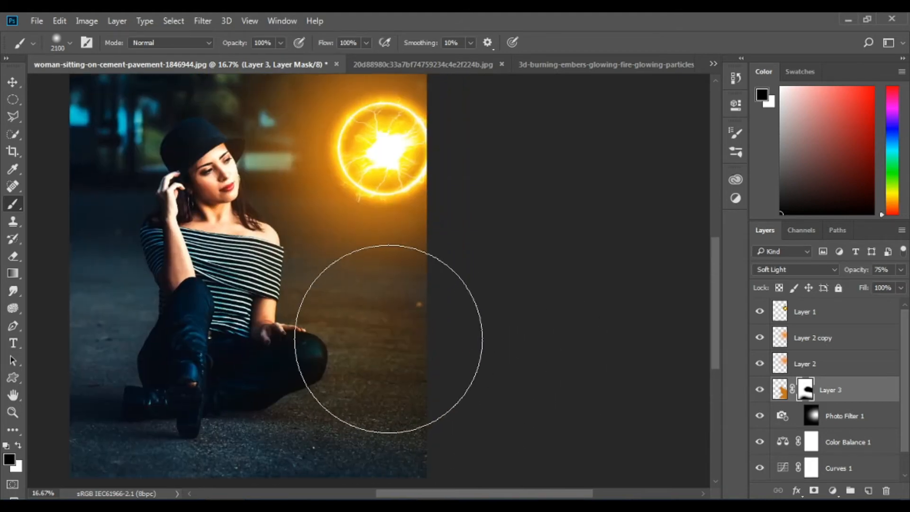
Refine the ground light's mask around the woman's knee and legs, alternating black and white with a 1600 px brush
key("bracketleft")
key("bracketleft")
key("bracketleft")
key("bracketleft")
key("bracketleft")
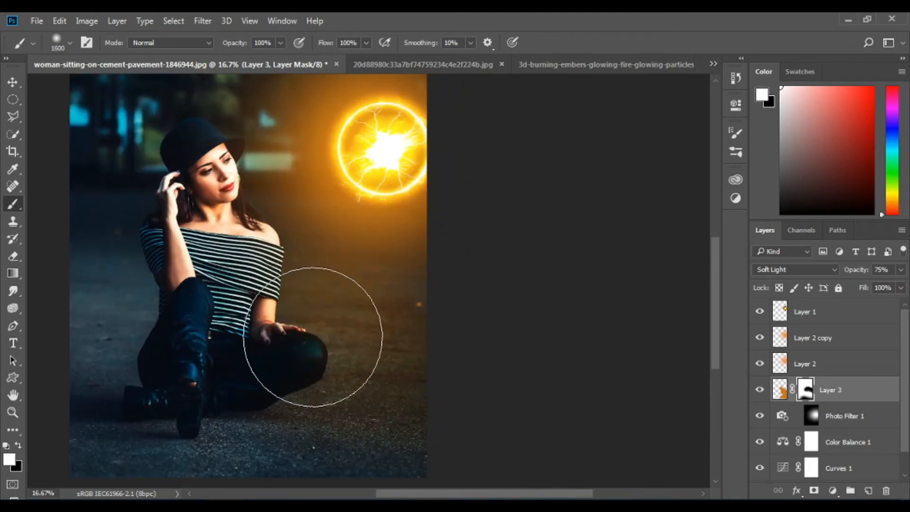
key("ctrl+minus")
key("ctrl+minus")
key("ctrl+plus")
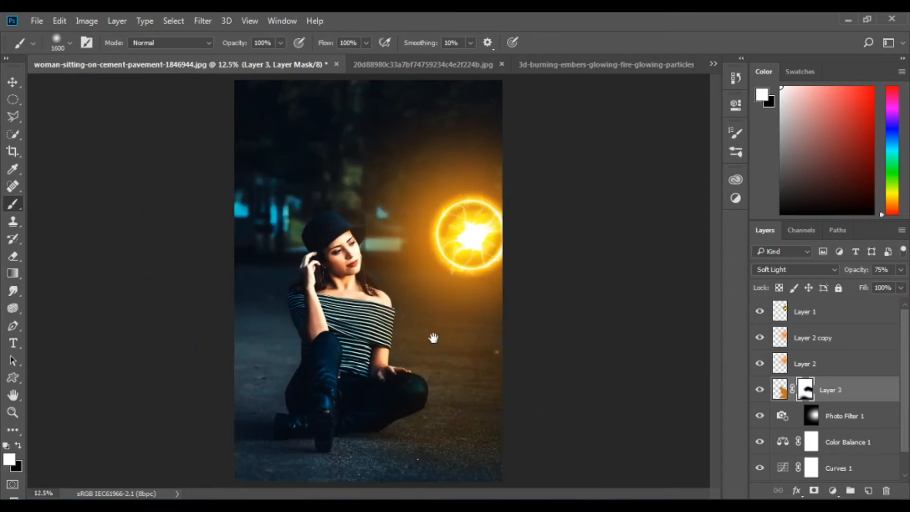
left_click(413, 394)
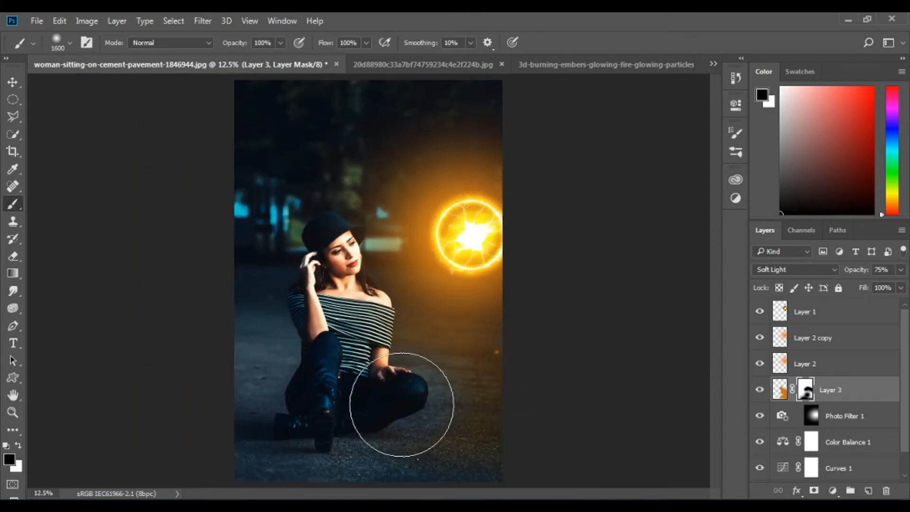
key("x")
left_click(443, 394)
left_click(428, 401)
left_click(411, 408)
left_click(384, 418)
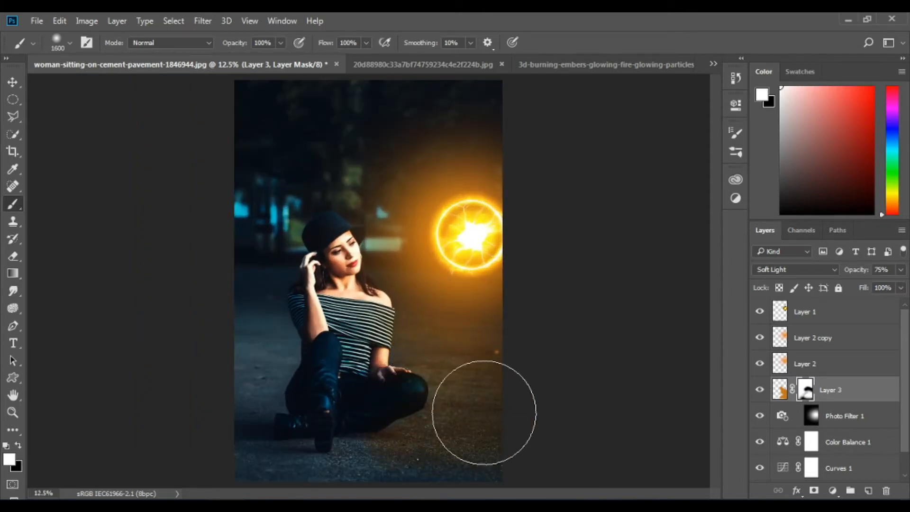
Fade the ground light along the photo's lower edge with black on its mask, enlarging the brush to 2000 px
key("x")
key("ctrl+minus")
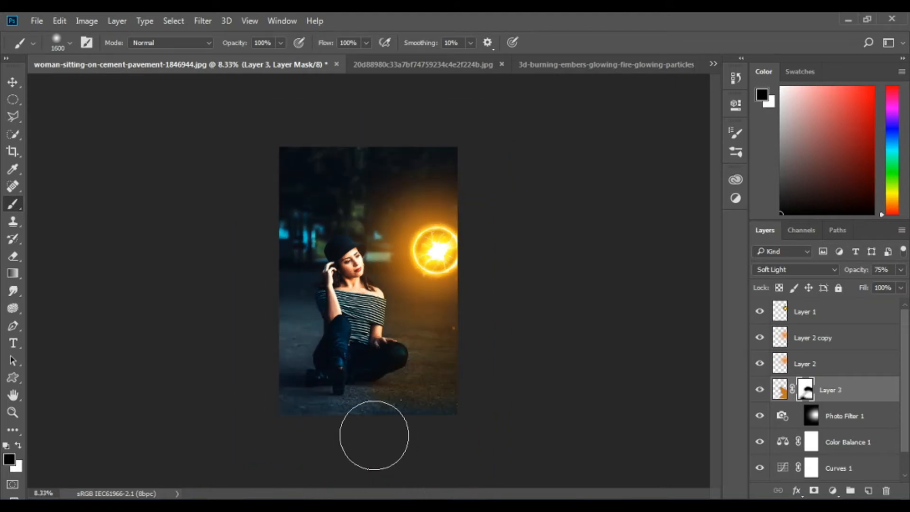
key("bracketright")
key("bracketright")
key("bracketright")
key("bracketright")
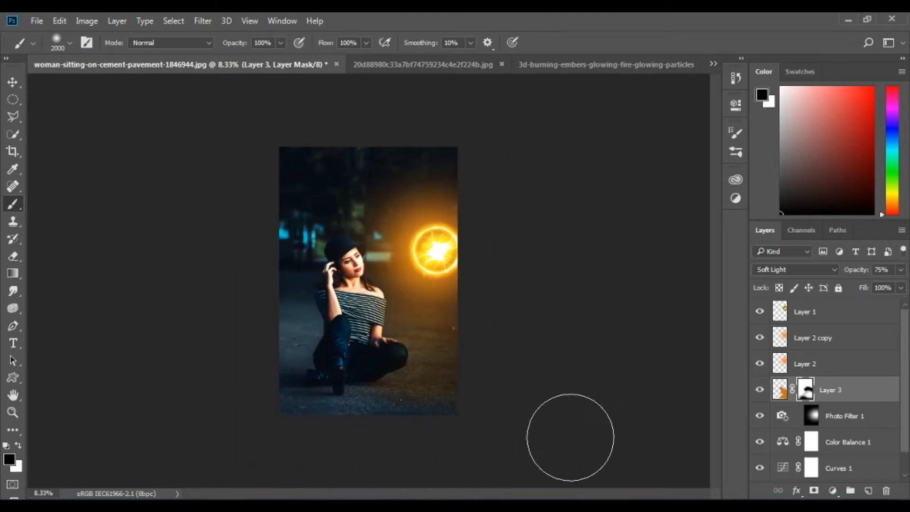
key("ctrl+plus")
key("ctrl+plus")
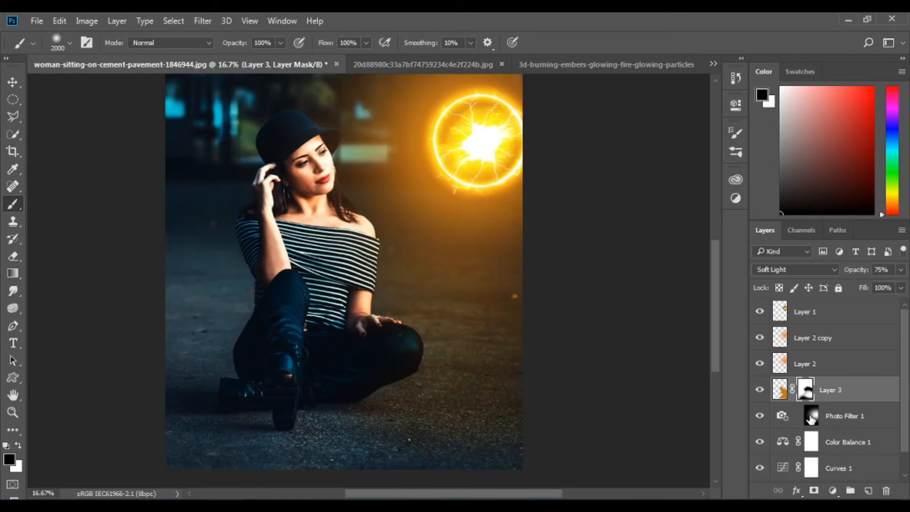
Add a Hue/Saturation adjustment above the energy ball layer and colorize it with hue 39 and saturation 61
scroll(857, 377, "down", 1)
scroll(855, 386, "up", 1)
left_click(843, 314)
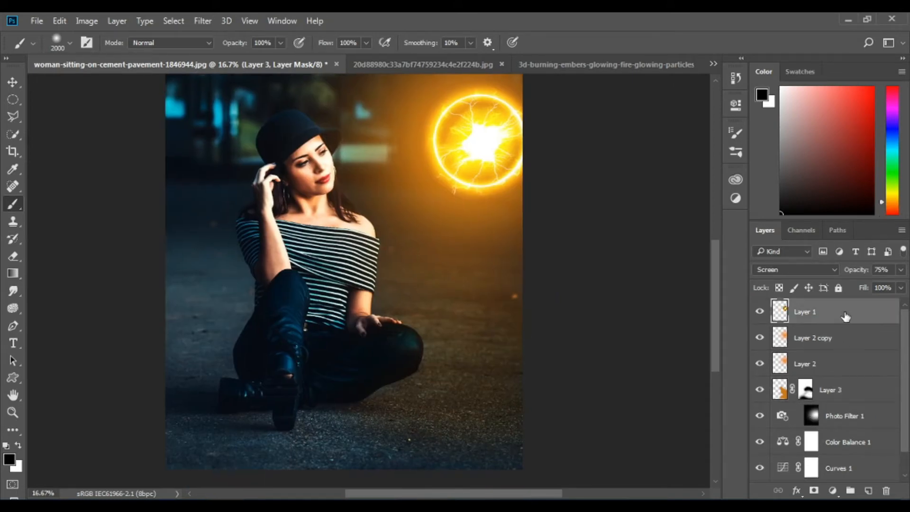
left_click(832, 490)
left_click(824, 327)
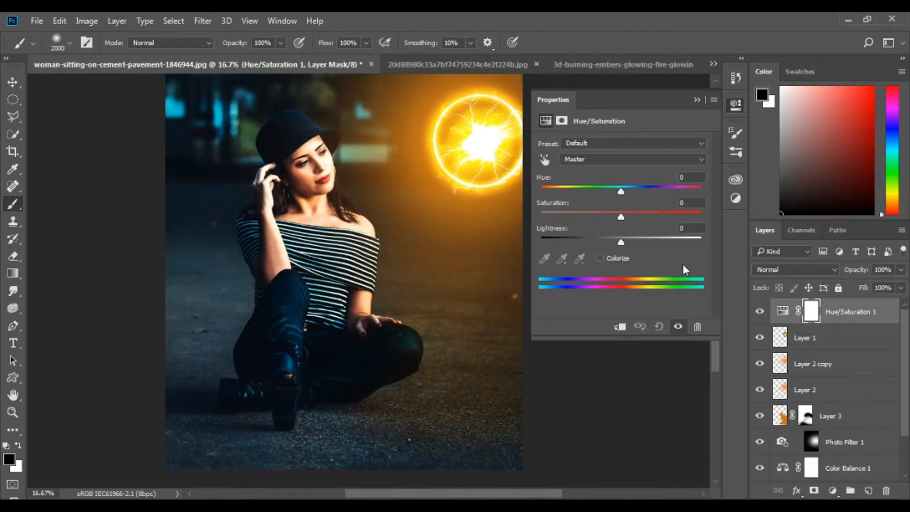
left_click(618, 262)
left_click_drag(557, 191, 533, 192)
left_click_drag(581, 217, 636, 215)
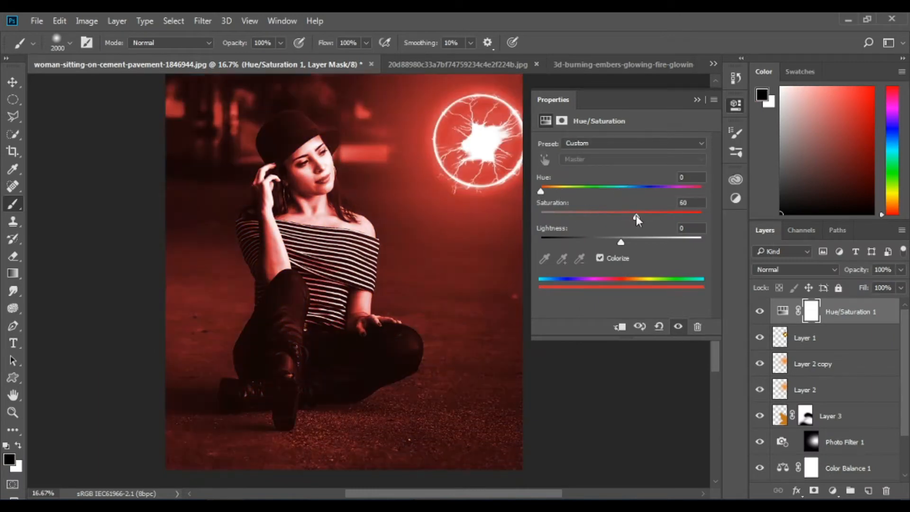
left_click_drag(558, 186, 557, 189)
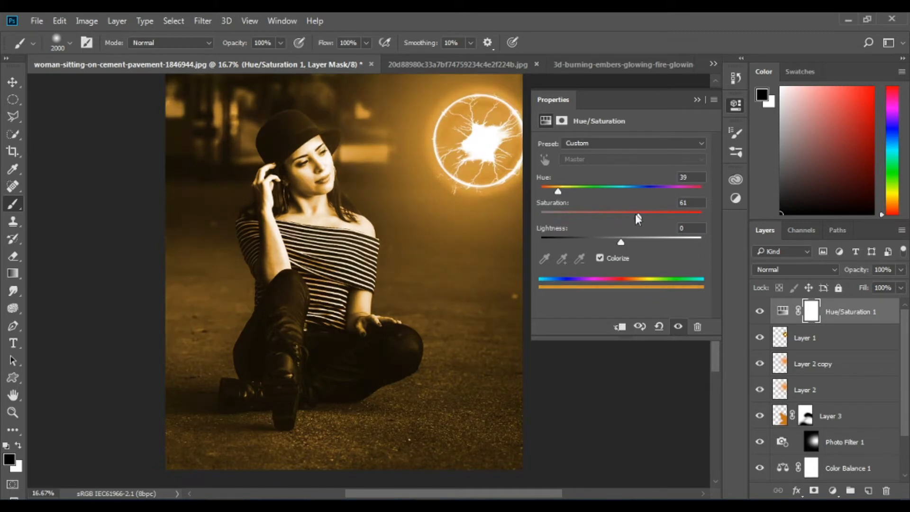
left_click(697, 99)
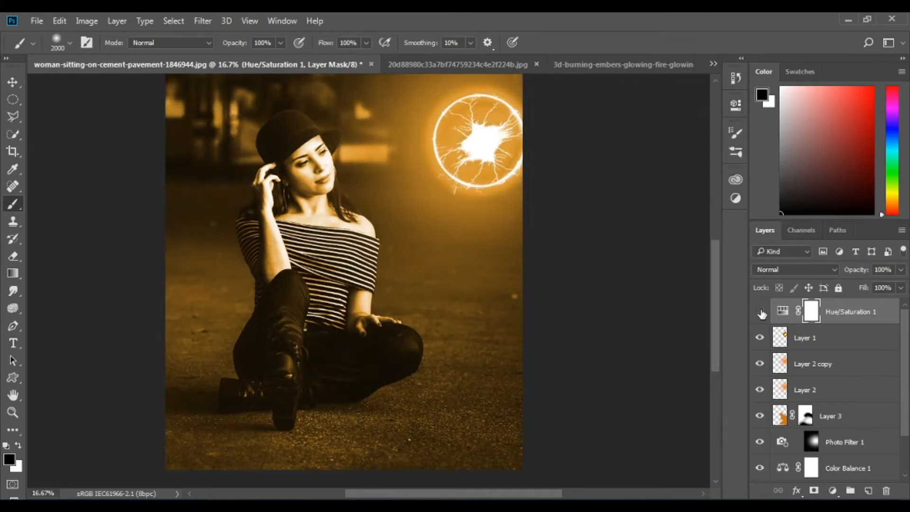
Compare the image with and without the orange tint, then set the adjustment layer to Screen and its saturation to 85
left_click(760, 312)
left_click(760, 311)
left_click(760, 312)
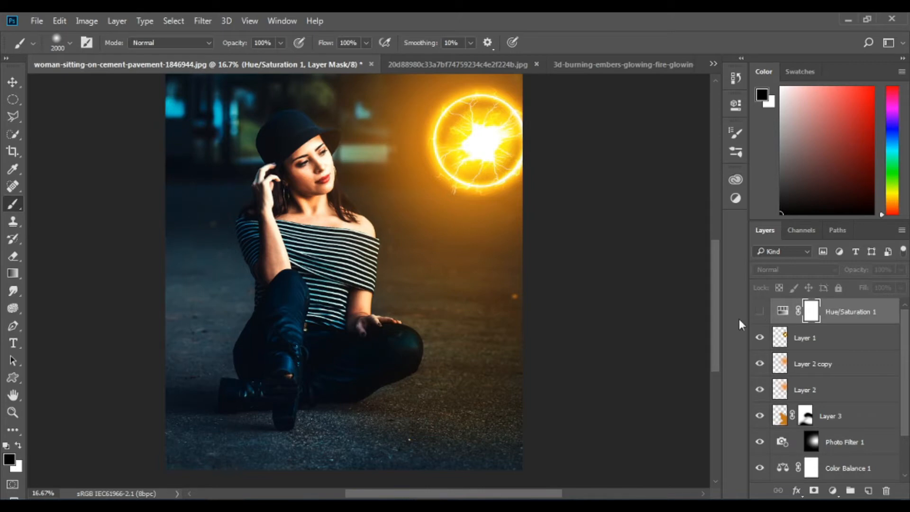
left_click(759, 311)
left_click(782, 270)
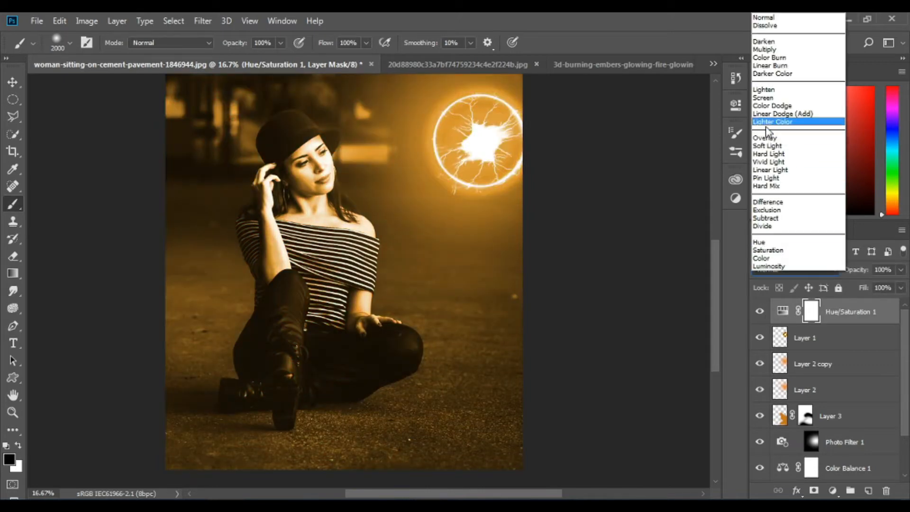
left_click(770, 104)
double_click(782, 310)
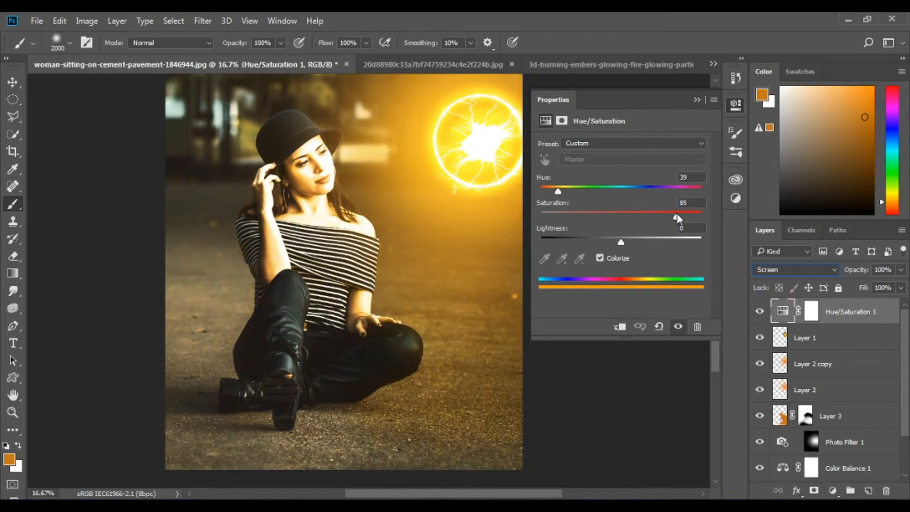
left_click(696, 99)
Invert the Hue/Saturation layer's mask to hide the tint and reduce the brush to 300 px
left_click(811, 312)
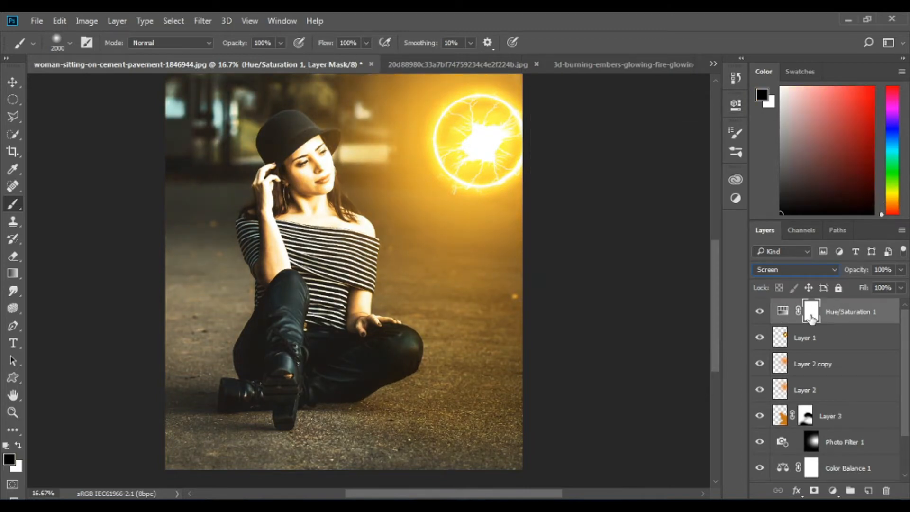
key("ctrl+i")
scroll(488, 325, "up", 3)
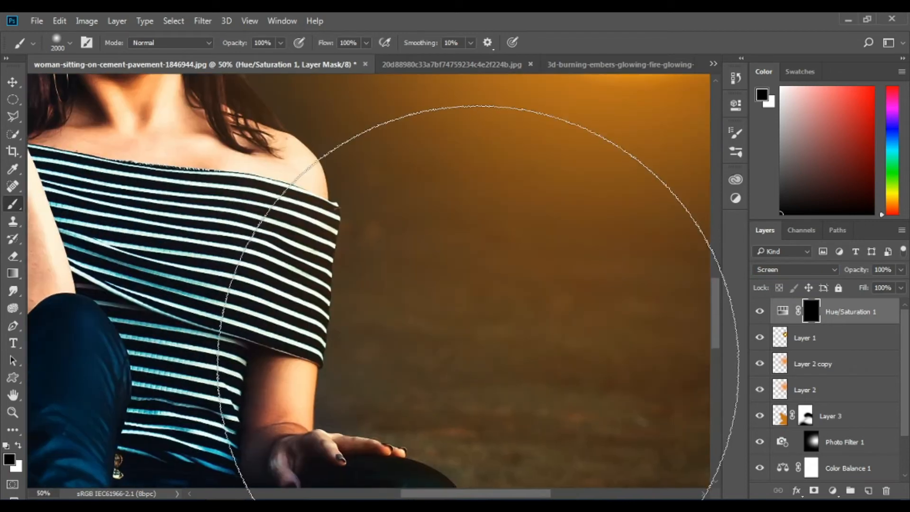
key("bracketleft")
key("ctrl+plus")
key("ctrl+plus")
left_click_drag(356, 268, 402, 239)
key("ctrl+minus")
key("ctrl+minus")
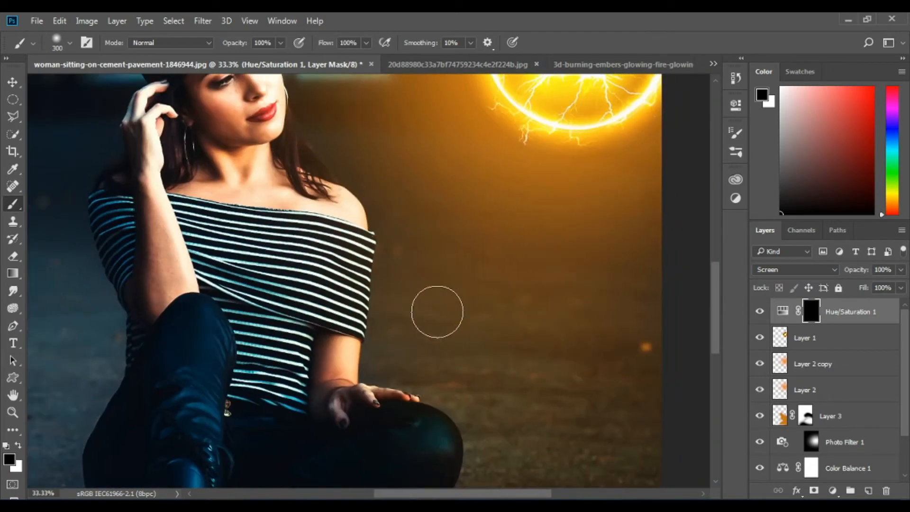
Select the woman's striped top, shoulder, resting arm and bent knee with the Quick Selection tool
left_click(14, 135)
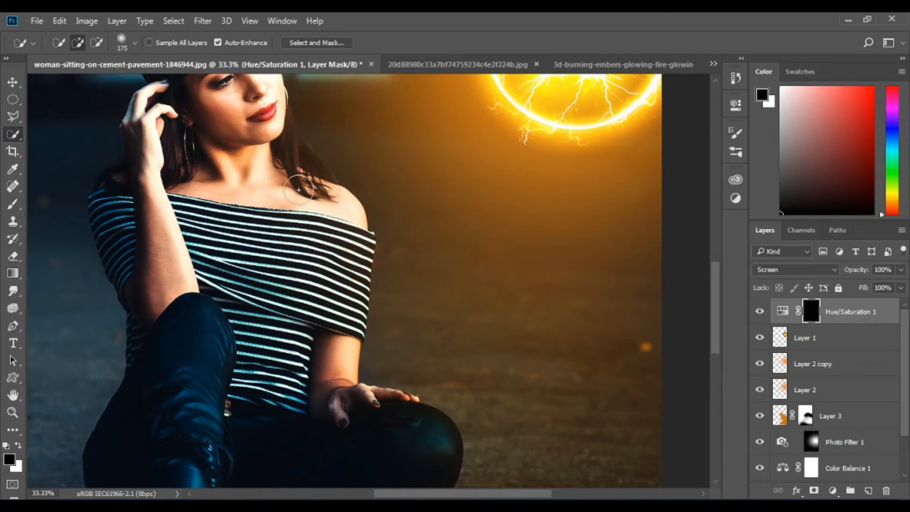
mouse_move(324, 211)
left_mouse_down()
mouse_move(357, 241)
mouse_move(341, 364)
mouse_move(339, 324)
left_mouse_up()
mouse_move(339, 324)
left_mouse_down()
mouse_move(406, 342)
mouse_move(434, 376)
mouse_move(433, 428)
left_mouse_up()
left_click_drag(374, 298, 365, 368)
left_click(368, 370, "alt")
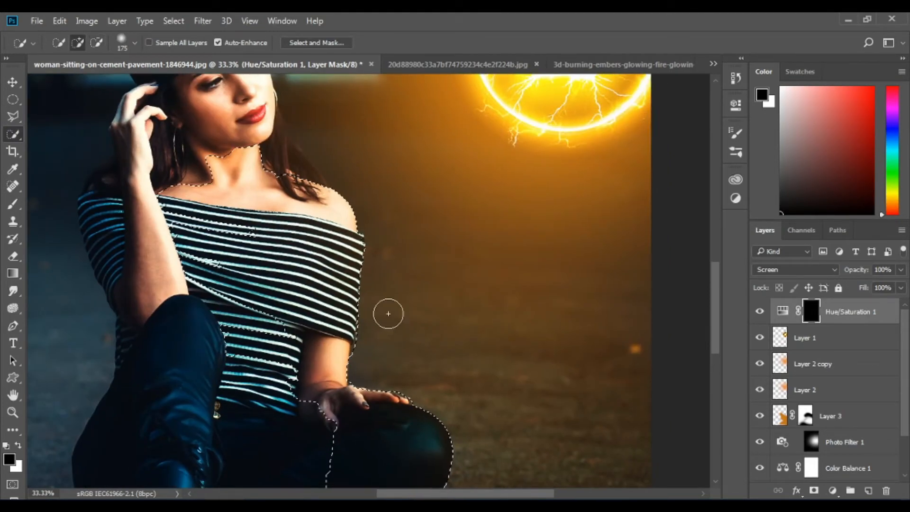
Extend the selection over the woman's hair, face, hat, raised hand and forearm
mouse_move(300, 160)
left_mouse_down()
mouse_move(342, 267)
mouse_move(306, 217)
mouse_move(298, 138)
mouse_move(280, 163)
mouse_move(209, 126)
mouse_move(175, 264)
left_mouse_up()
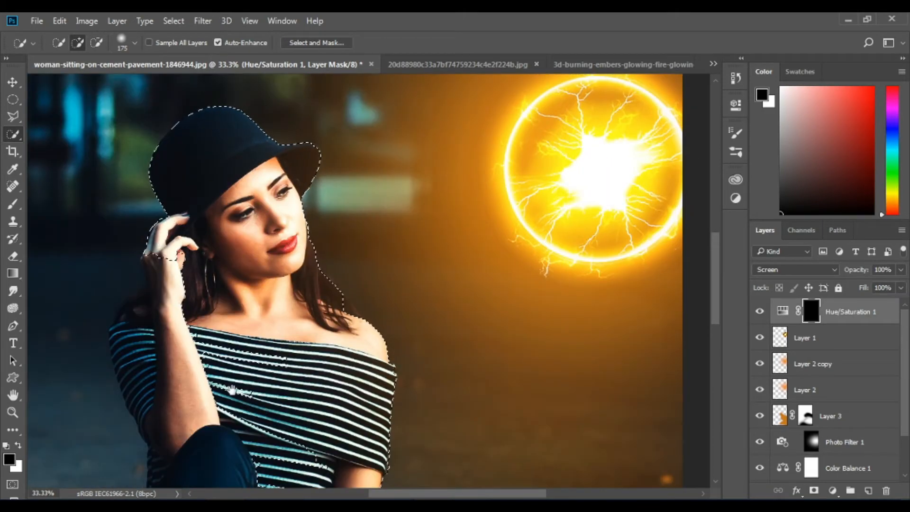
left_click_drag(234, 390, 240, 306)
left_click(191, 252)
left_click_drag(191, 253, 207, 300)
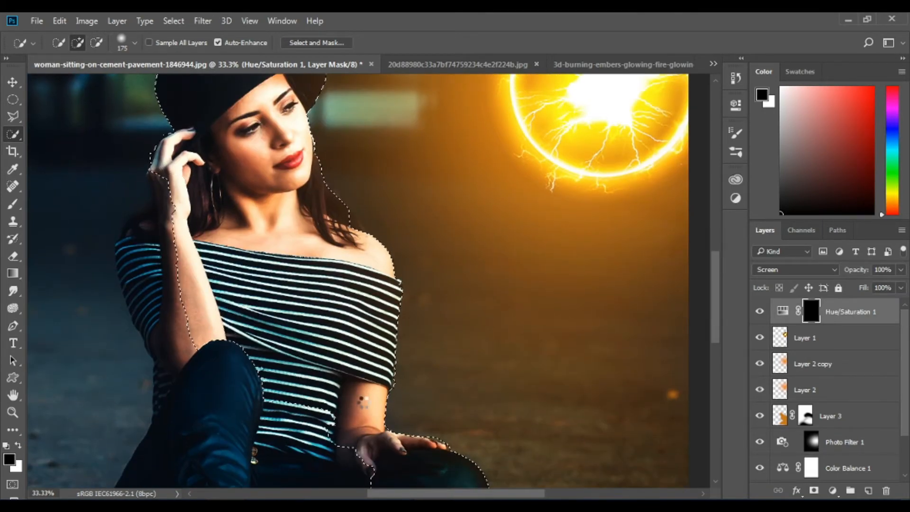
mouse_move(362, 402)
left_mouse_down()
mouse_move(393, 320)
mouse_move(381, 297)
left_mouse_up()
Paint white on the Hue/Saturation mask with the 300 px brush to light the selected shoulder and sleeve edge
key("b")
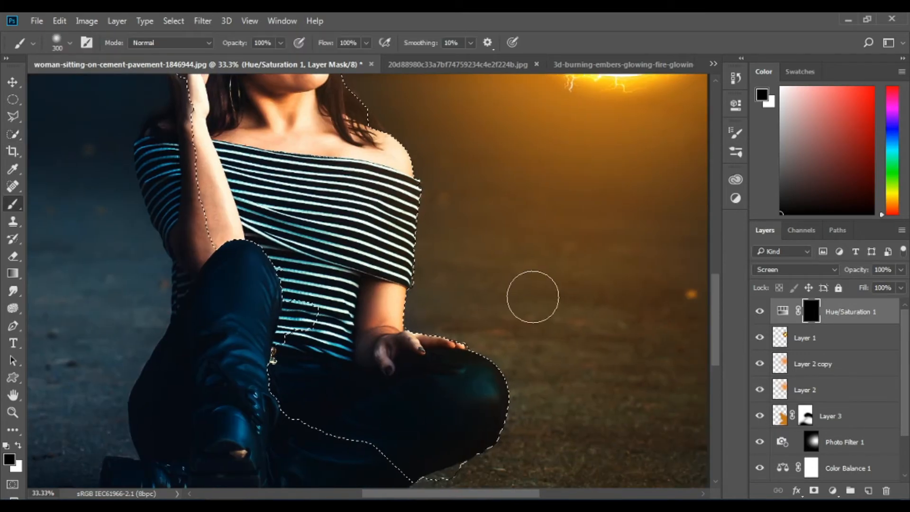
key("ctrl+plus")
key("ctrl+plus")
left_click_drag(483, 315, 322, 284)
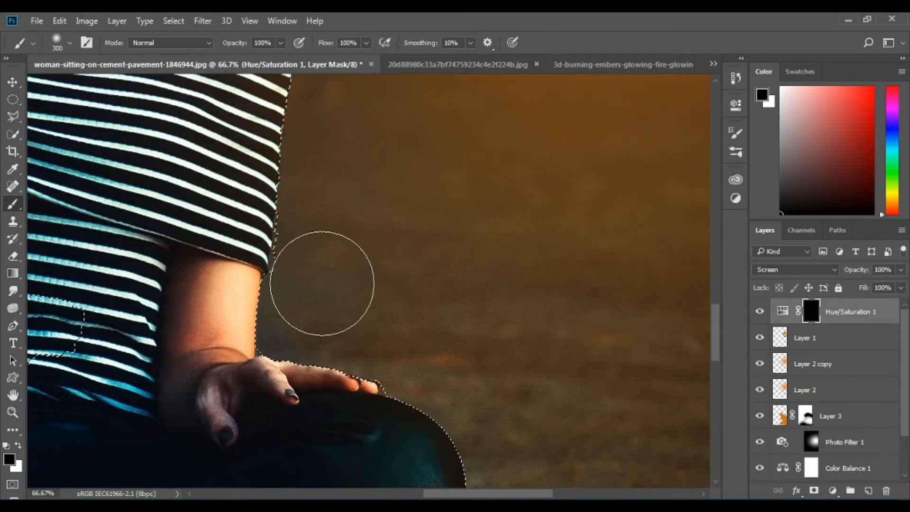
key("x")
mouse_move(306, 144)
left_mouse_down()
mouse_move(388, 248)
mouse_move(331, 378)
left_mouse_up()
key("bracketleft")
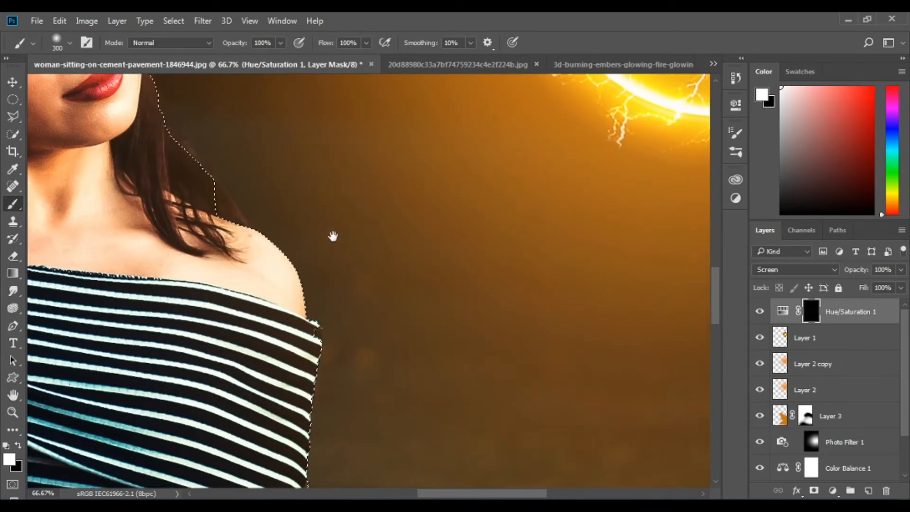
left_click_drag(358, 291, 346, 249)
left_click_drag(345, 325, 331, 277)
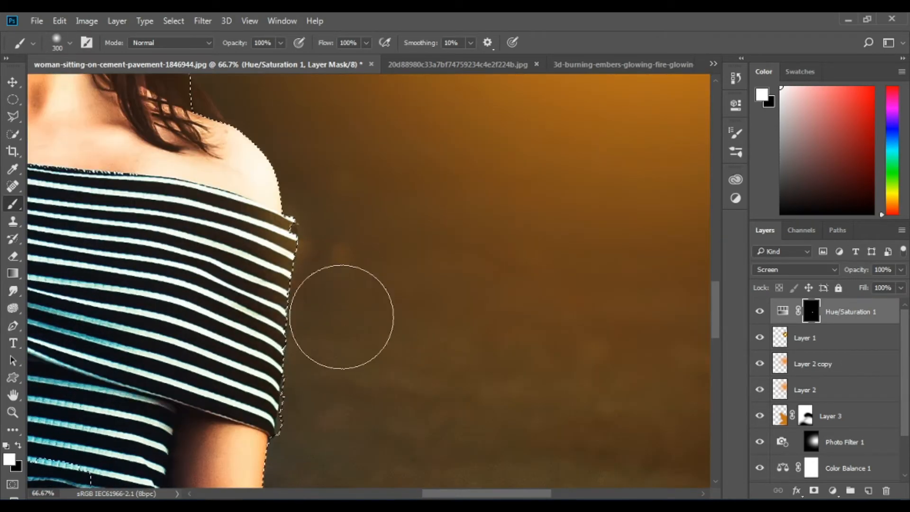
Continue the white mask painting down the lower sleeve, resting arm, hand and knee edge facing the energy ball
left_click_drag(307, 404, 303, 373)
right_click(297, 262)
left_click(294, 264)
left_click_drag(339, 444, 289, 251)
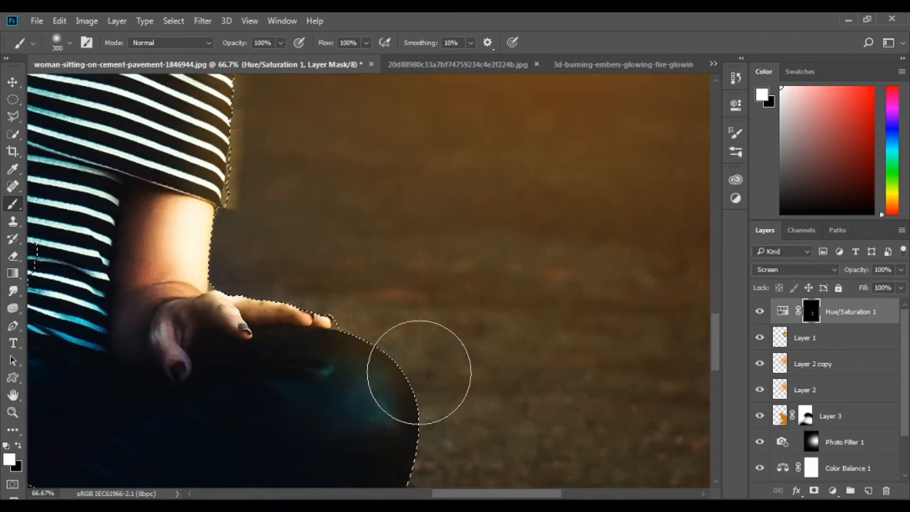
left_click(418, 372)
left_click_drag(461, 444, 451, 339)
Reveal the warm light along the hair, face and hat edge on the mask, reducing the brush to 150 px
left_click_drag(199, 142, 450, 366)
left_click_drag(374, 95, 370, 424)
left_click_drag(371, 238, 416, 365)
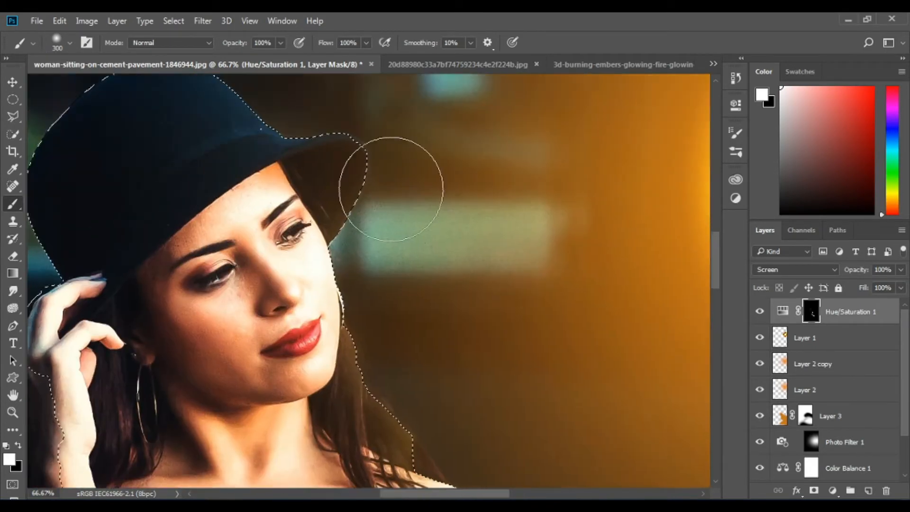
left_click_drag(392, 189, 418, 327)
left_click_drag(325, 215, 289, 189)
left_click_drag(309, 236, 354, 234)
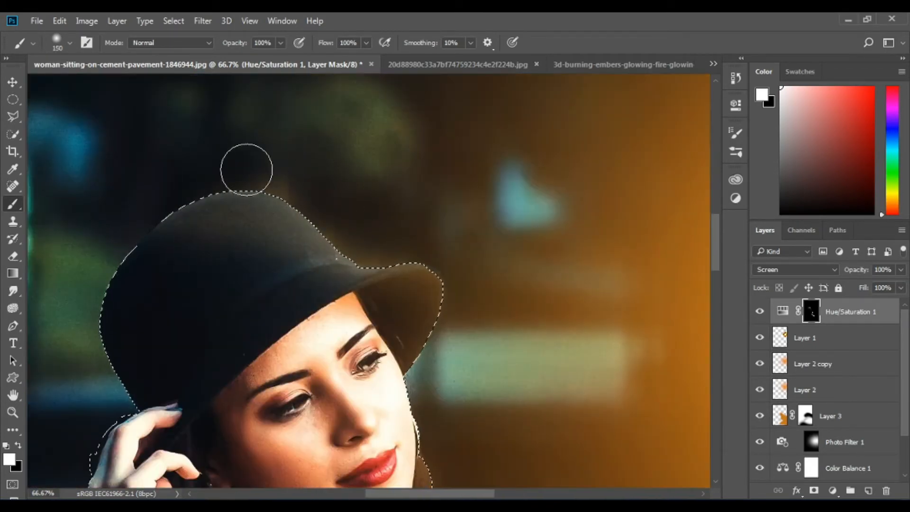
left_click_drag(299, 49, 284, 49)
Blend the warm light across the hat with a 200 px brush at 45% flow, then deselect the woman
key("x")
key("bracketright")
key("bracketright")
key("bracketright")
key("bracketright")
mouse_move(199, 327)
left_mouse_down()
mouse_move(265, 299)
mouse_move(303, 250)
left_mouse_up()
key("x")
left_click_drag(222, 232, 213, 258)
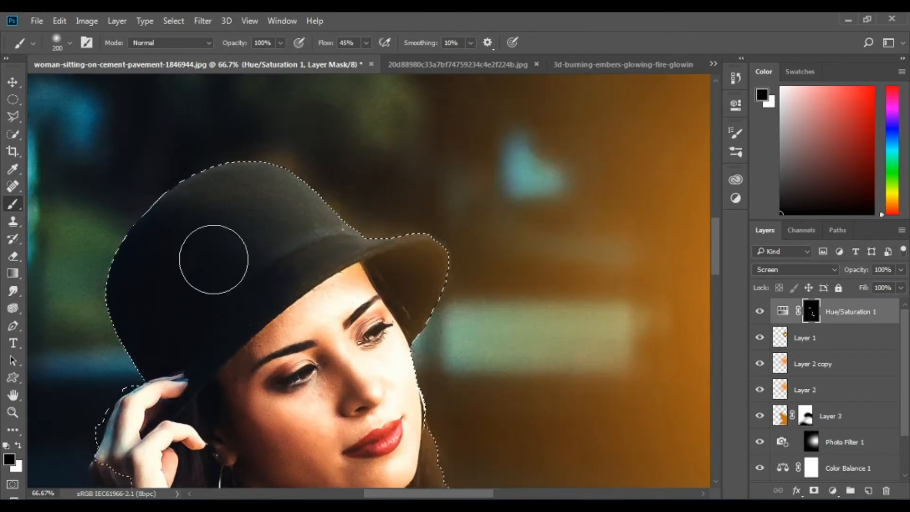
left_click_drag(509, 331, 428, 305)
key("ctrl+d")
Paint white on the mask over the raised hand and forearm at 45% flow, reducing the brush to 80 px
key("ctrl+0")
scroll(303, 264, "up", 5)
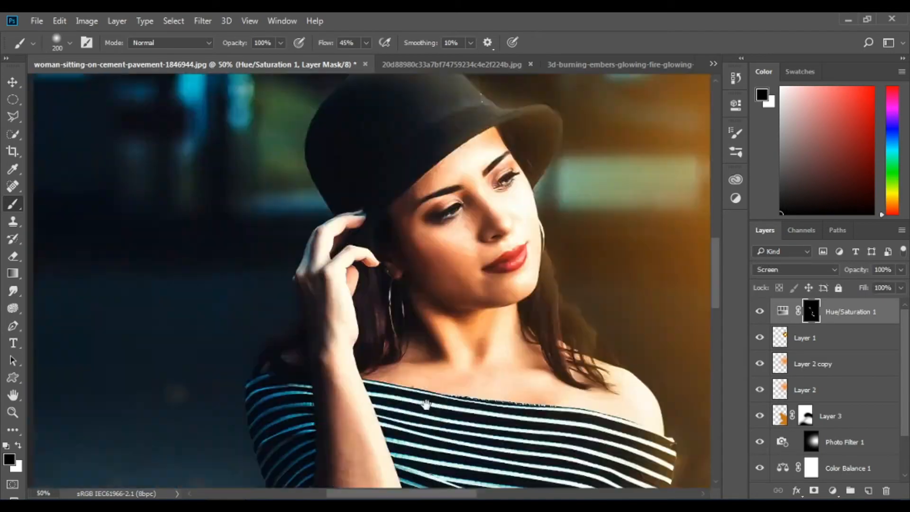
left_click_drag(426, 406, 365, 228)
left_click_drag(335, 312, 322, 261)
key("x")
left_click_drag(343, 348, 362, 396)
key("bracketleft")
key("bracketleft")
key("bracketleft")
key("bracketleft")
scroll(299, 247, "up", 3)
key("bracketleft")
key("bracketleft")
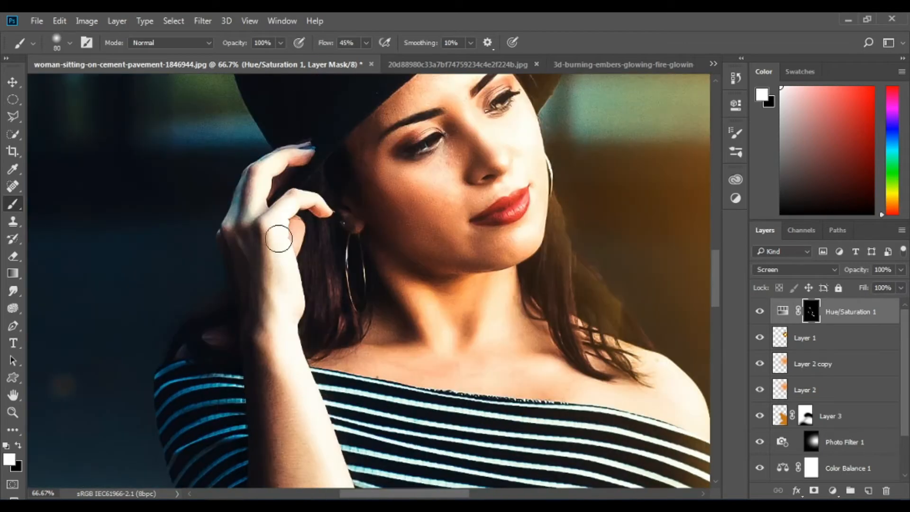
Paint black on the mask with a 60 px brush to remove excess light beside the hair above the shoulder
left_click_drag(502, 168, 422, 179)
left_click_drag(522, 324, 495, 245)
key("x")
left_click_drag(491, 206, 529, 287)
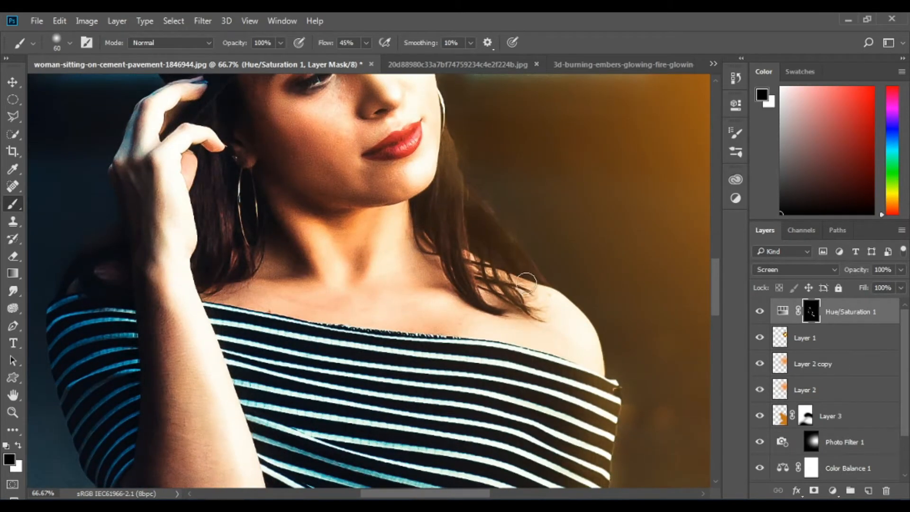
Paint white on the mask around the hair ends and bare shoulder with a 45 px brush at 21% flow
scroll(459, 196, "up", 1)
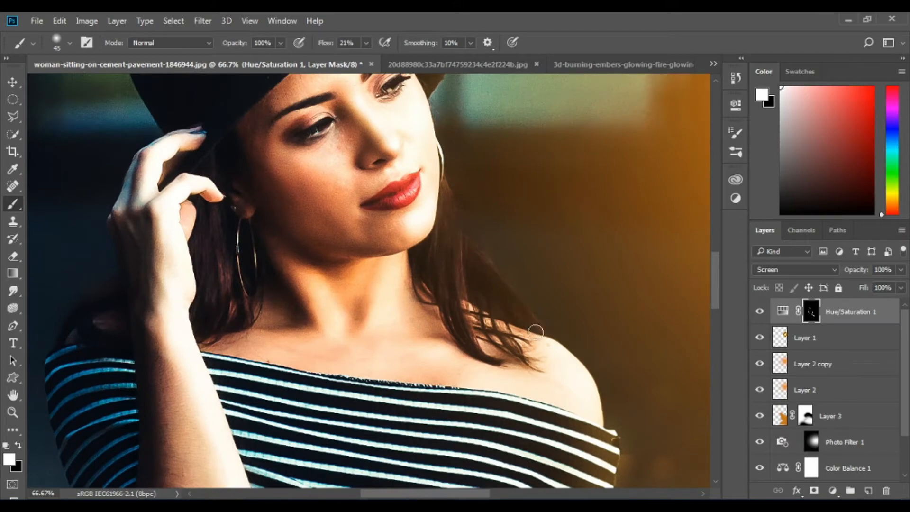
scroll(449, 192, "down", 3)
scroll(426, 296, "up", 4)
left_click_drag(345, 301, 334, 283)
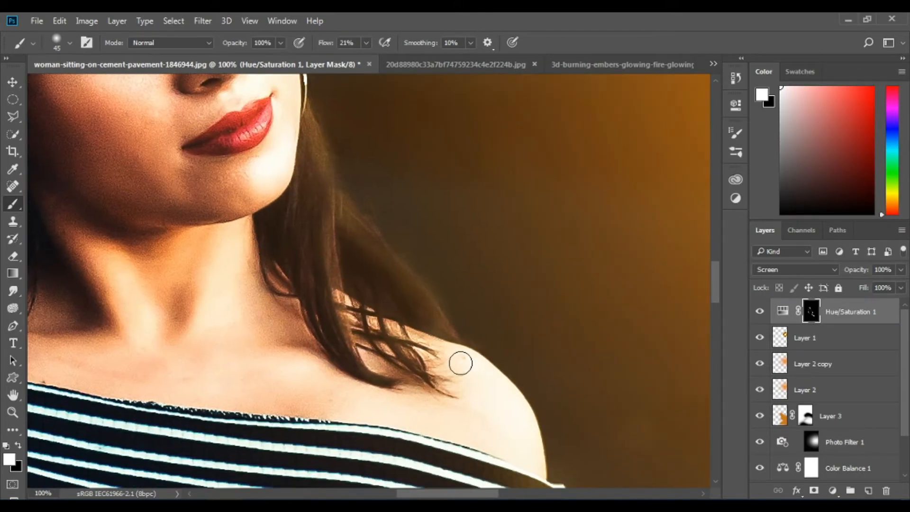
left_click_drag(138, 301, 295, 383)
left_click_drag(498, 442, 497, 371)
scroll(498, 371, "down", 6)
scroll(441, 343, "up", 5)
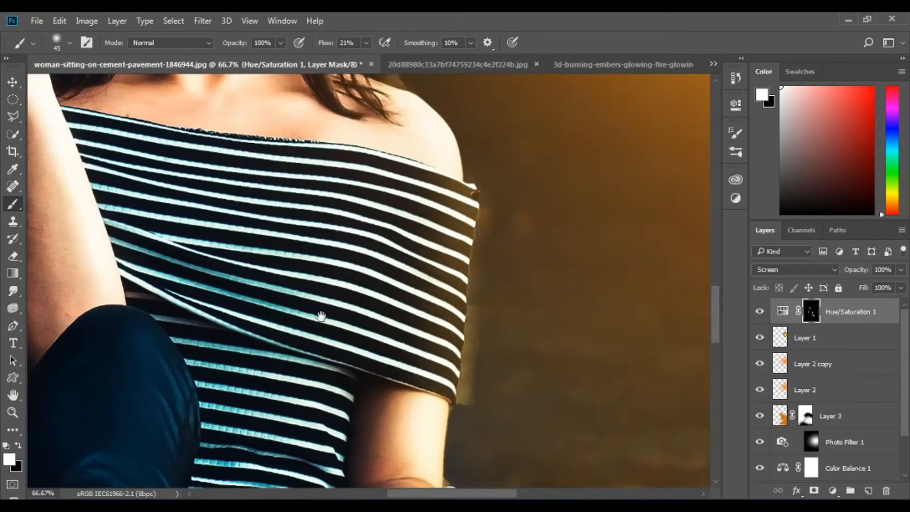
Paint white on the mask along the raised knee and upper jeans folds at 21% flow, adjusting the brush size
left_click_drag(321, 315, 365, 211)
scroll(221, 248, "up", 1)
key("bracketright")
left_click_drag(228, 275, 247, 341)
left_click_drag(250, 346, 223, 213)
scroll(223, 213, "down", 1)
scroll(223, 213, "up", 1)
key("bracketleft")
key("bracketleft")
key("bracketleft")
mouse_move(262, 279)
left_mouse_down()
mouse_move(257, 212)
mouse_move(257, 251)
left_mouse_up()
key("bracketright")
key("bracketright")
key("bracketright")
mouse_move(256, 256)
left_mouse_down()
mouse_move(264, 292)
mouse_move(256, 254)
left_mouse_up()
Paint white on the mask over the lower leg and the front boot with a 40 px brush
key("ctrl+minus")
key("ctrl+minus")
key("ctrl+minus")
key("ctrl+minus")
key("ctrl+minus")
key("ctrl+plus")
key("ctrl+plus")
key("ctrl+plus")
key("ctrl+plus")
key("ctrl+plus")
key("ctrl+plus")
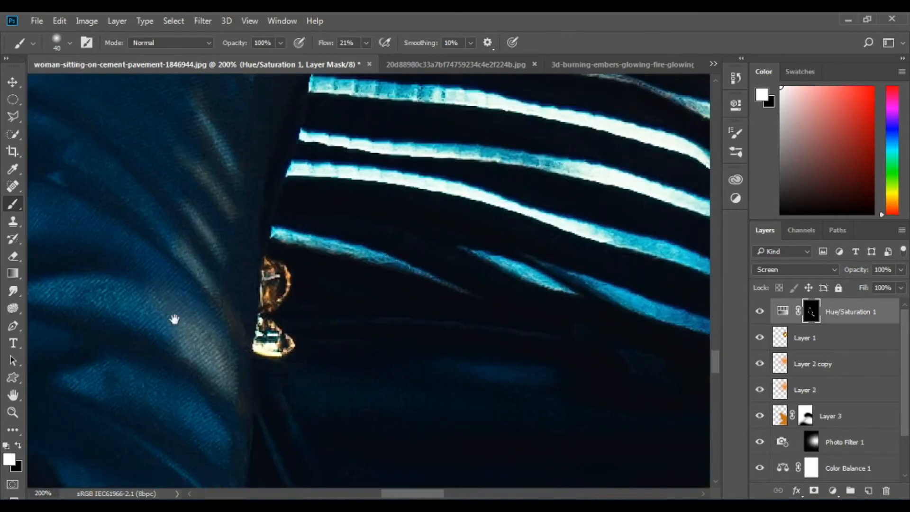
left_click_drag(175, 318, 252, 256)
key("bracketright")
left_click_drag(265, 360, 271, 192)
left_click_drag(289, 379, 381, 218)
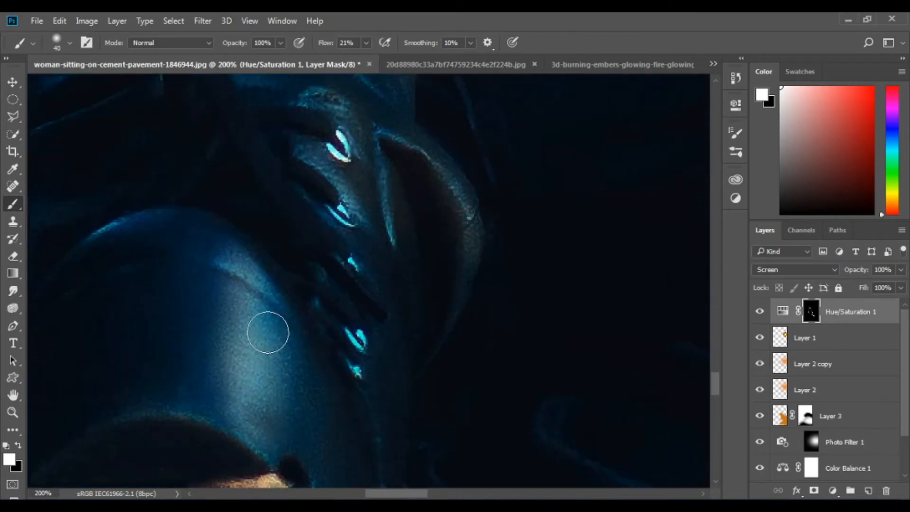
left_click_drag(265, 332, 263, 246)
Compare the whole image with the Hue/Saturation 1 adjustment hidden and shown
key("ctrl+minus")
key("ctrl+minus")
key("ctrl+minus")
key("ctrl+minus")
key("ctrl+minus")
key("ctrl+minus")
left_click_drag(362, 360, 295, 485)
left_click(759, 311)
left_click(760, 310)
Build up the light on the raised leg's jeans folds and boot with a 40 px white brush
key("ctrl+plus")
key("ctrl+plus")
mouse_move(323, 321)
left_mouse_down()
mouse_move(345, 300)
mouse_move(429, 152)
left_mouse_up()
key("ctrl+plus")
key("ctrl+plus")
key("ctrl+plus")
left_click_drag(260, 354, 283, 356)
left_click_drag(310, 381, 351, 416)
left_click_drag(229, 353, 270, 397)
left_click_drag(289, 324, 382, 392)
left_click_drag(382, 392, 272, 297)
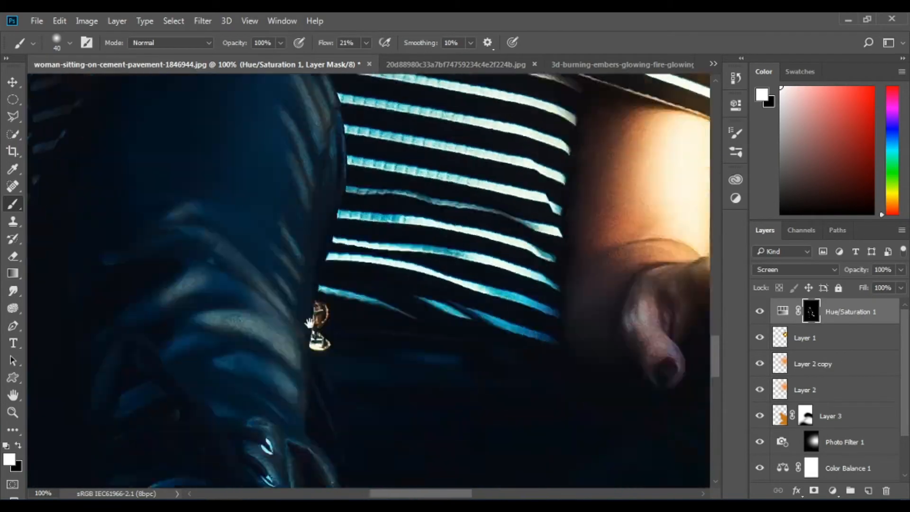
left_click_drag(266, 417, 246, 161)
left_click_drag(221, 288, 201, 313)
Reveal light on the bent knee beneath the resting hand with the white brush at 21% flow, enlarging it to 500 px
key("ctrl+minus")
key("ctrl+minus")
key("ctrl+minus")
key("ctrl+minus")
key("ctrl+minus")
key("ctrl+plus")
key("ctrl+plus")
key("ctrl+plus")
key("ctrl+plus")
mouse_move(603, 452)
left_mouse_down()
mouse_move(467, 390)
mouse_move(385, 99)
left_mouse_up()
key("bracketright")
key("bracketright")
key("bracketright")
key("bracketright")
key("bracketright")
key("bracketright")
key("bracketright")
key("bracketright")
key("bracketright")
key("bracketright")
key("bracketright")
key("bracketright")
key("bracketright")
key("bracketright")
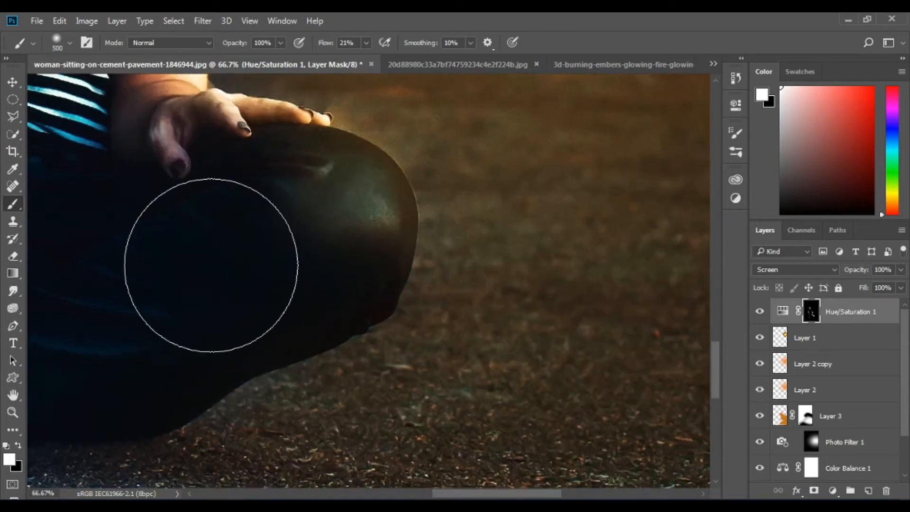
Paint black on the mask with a 250 px brush to tone down the excess light on the bent leg
key("x")
key("bracketleft")
key("bracketleft")
key("bracketleft")
key("ctrl+plus")
left_click_drag(272, 271, 344, 317)
key("ctrl+minus")
key("ctrl+minus")
key("ctrl+minus")
key("ctrl+minus")
key("ctrl+minus")
key("ctrl+minus")
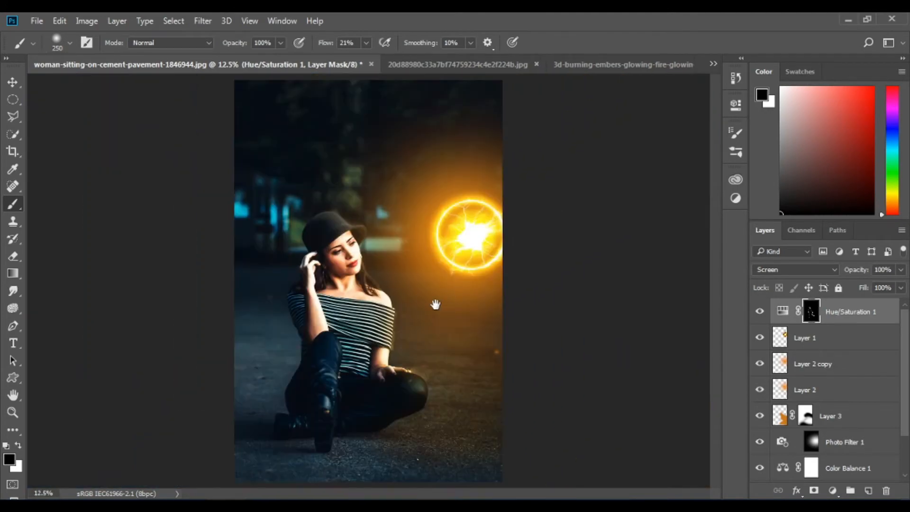
Group the layers from Layer 1 down to Layer 3 and fine-tune the group's opacity
left_click(810, 336)
left_click(849, 417, "shift")
key("ctrl+g")
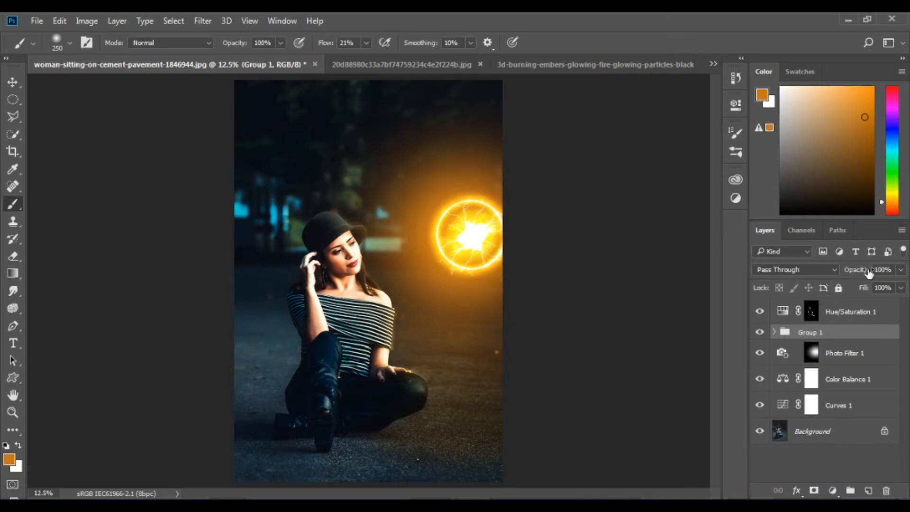
left_click_drag(869, 273, 862, 278)
Bring the particle image 20d88980c33a7bf74759234c4e2f224b.jpg into the composition and scale it to about 200%
left_click(447, 66)
key("v")
left_click_drag(246, 203, 374, 280)
key("ctrl+t")
left_click_drag(447, 251, 556, 193)
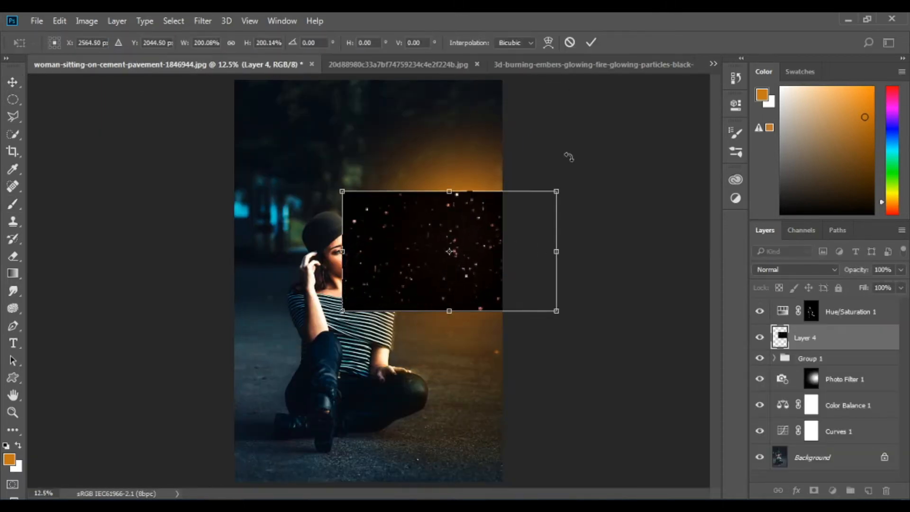
Rotate the particle layer 90° clockwise, enlarge it to about 266% and tilt it to about 71°
left_click_drag(569, 155, 516, 362)
key("ctrl+z")
right_click(481, 283)
left_click(512, 220)
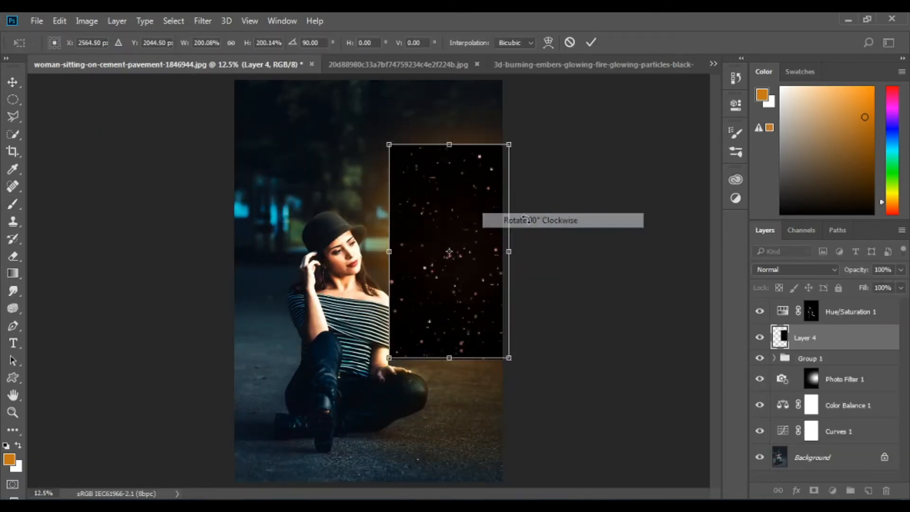
left_click_drag(504, 147, 574, 80)
left_click_drag(489, 252, 441, 345)
left_click_drag(533, 346, 540, 307)
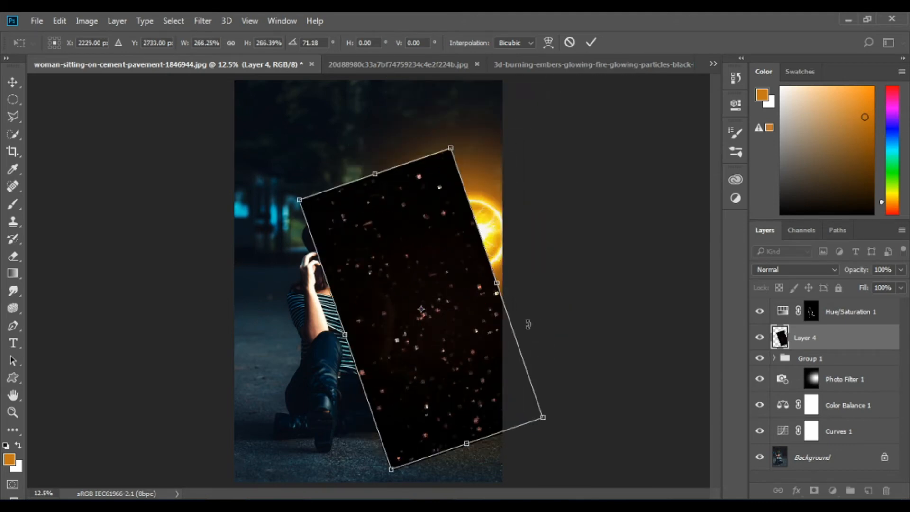
Enlarge the particles to about 320% at a rotation of about 87°, and move their layer above Hue/Saturation 1
left_click_drag(542, 416, 583, 432)
left_click_drag(486, 399, 462, 369)
left_click_drag(571, 292, 619, 344)
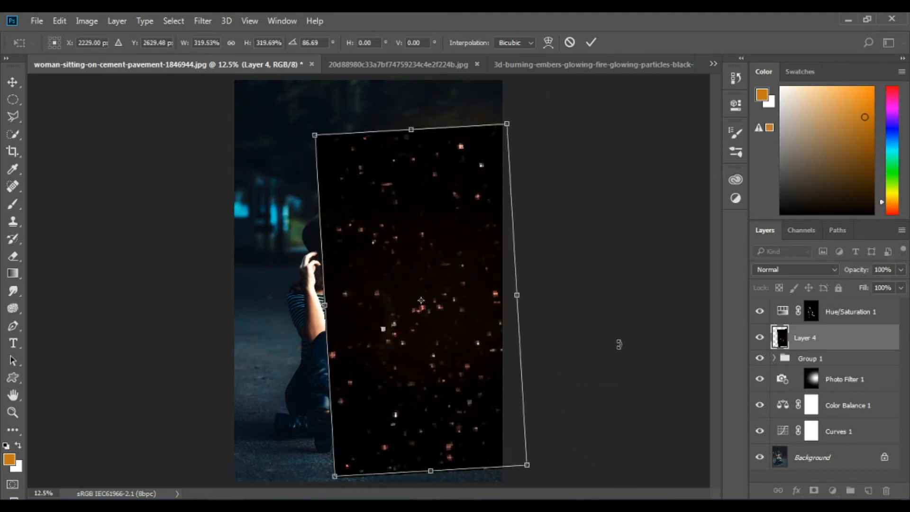
key("Return")
left_click_drag(865, 341, 865, 304)
Add a clipped Hue/Saturation adjustment to the particles with Colorize on, hue 42, saturation 57 and lightness -6
left_click(832, 491)
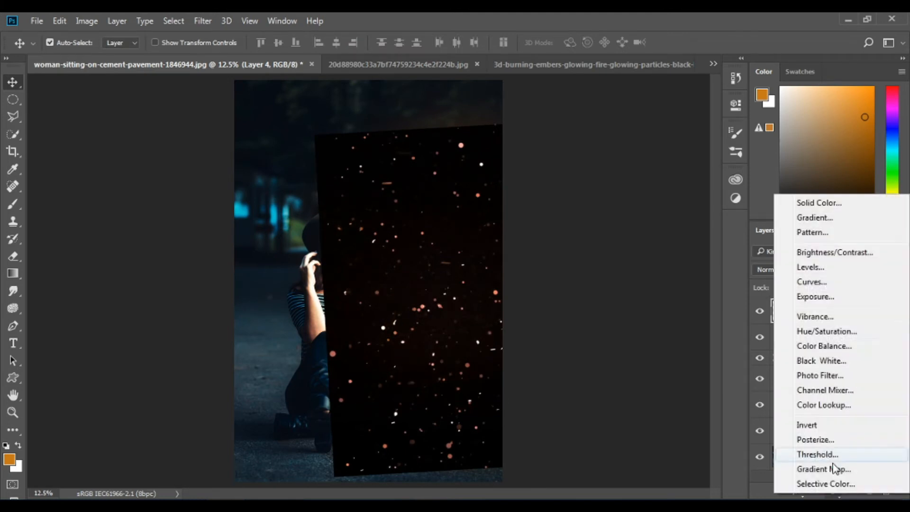
left_click(841, 323)
left_click(619, 326)
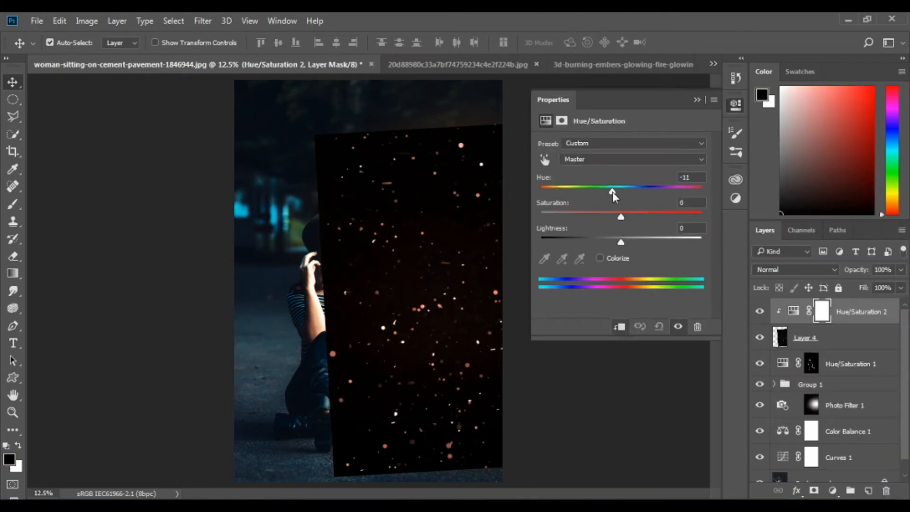
left_click(599, 257)
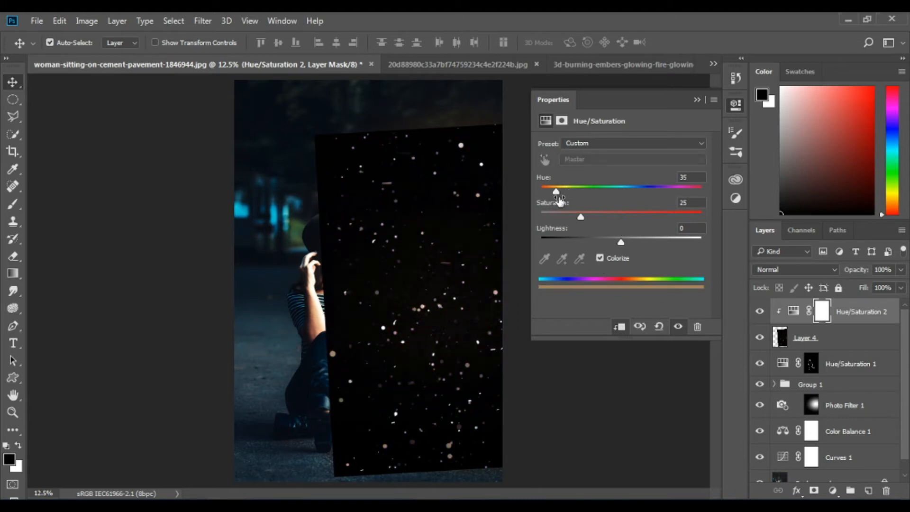
mouse_move(559, 191)
left_mouse_down()
mouse_move(578, 193)
mouse_move(561, 192)
left_mouse_up()
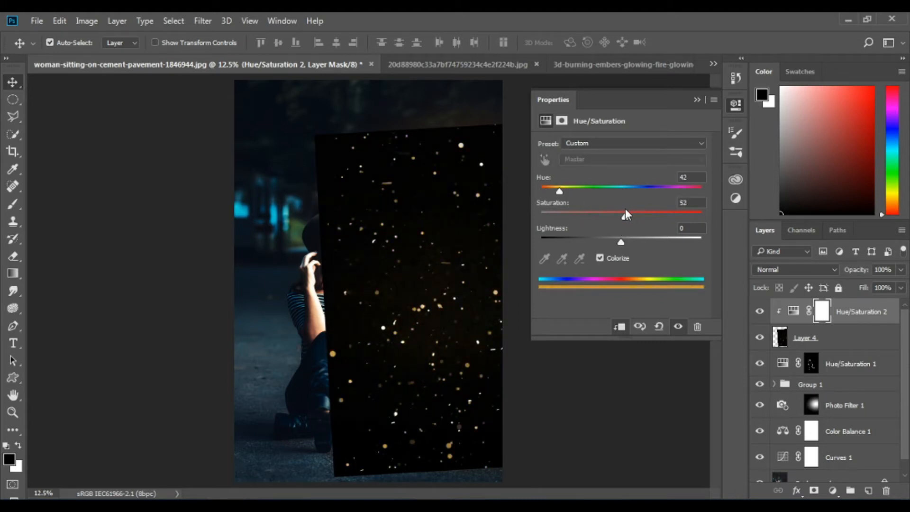
mouse_move(620, 242)
left_mouse_down()
mouse_move(630, 242)
mouse_move(616, 242)
left_mouse_up()
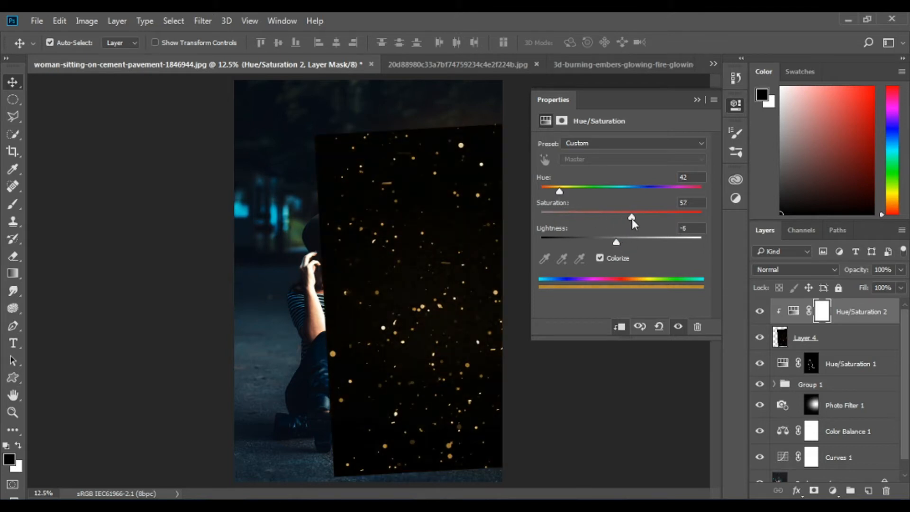
left_click(735, 104)
Set the particle layer's blend mode to Screen
left_click(806, 337)
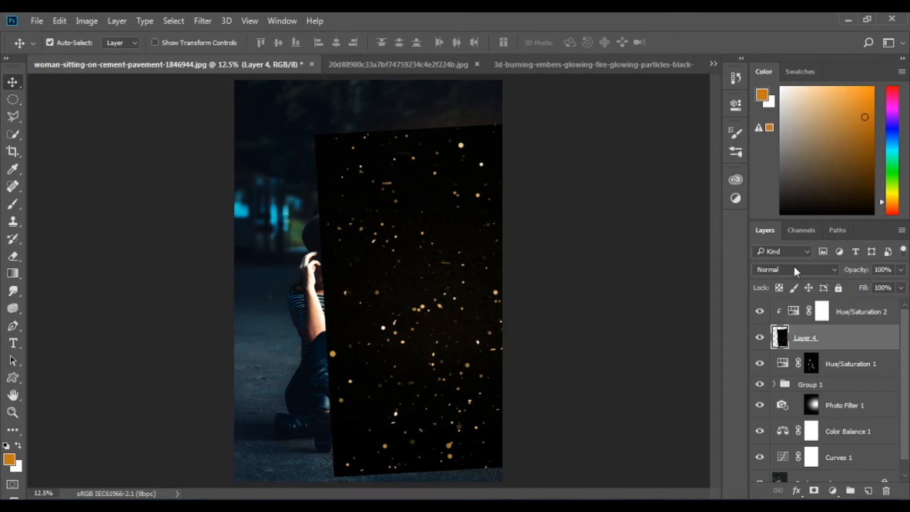
left_click(794, 269)
left_click(768, 91)
Rotate the particle layer about 10° counterclockwise, enlarge it and reposition it over the woman and energy ball
key("ctrl+t")
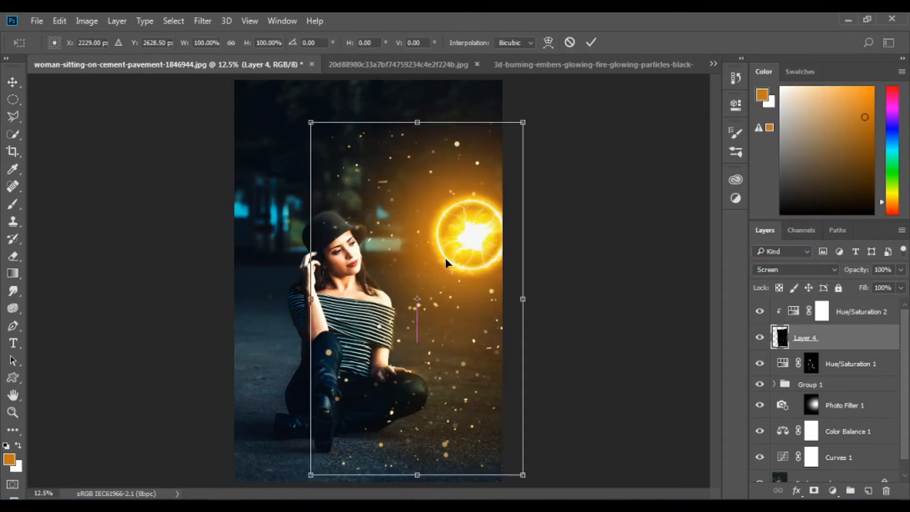
left_click_drag(550, 294, 528, 271)
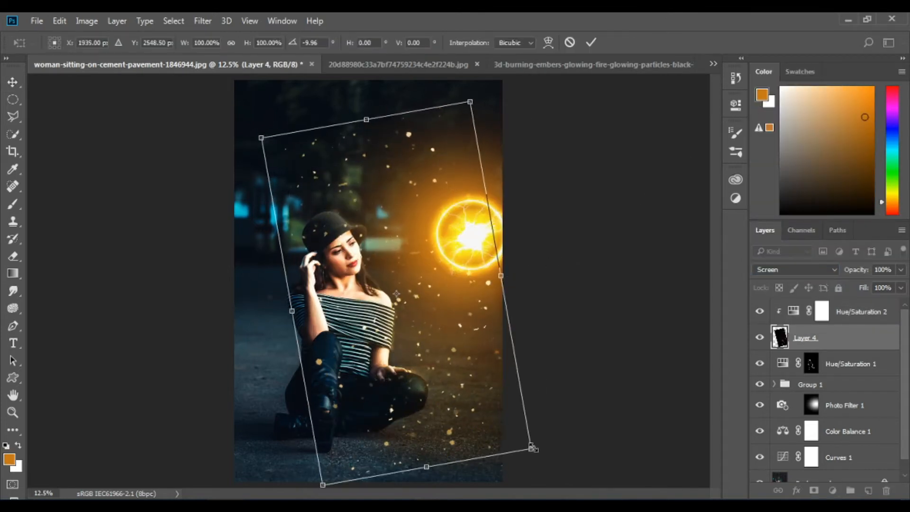
left_click_drag(532, 447, 557, 477)
left_click_drag(491, 415, 485, 371)
key("Return")
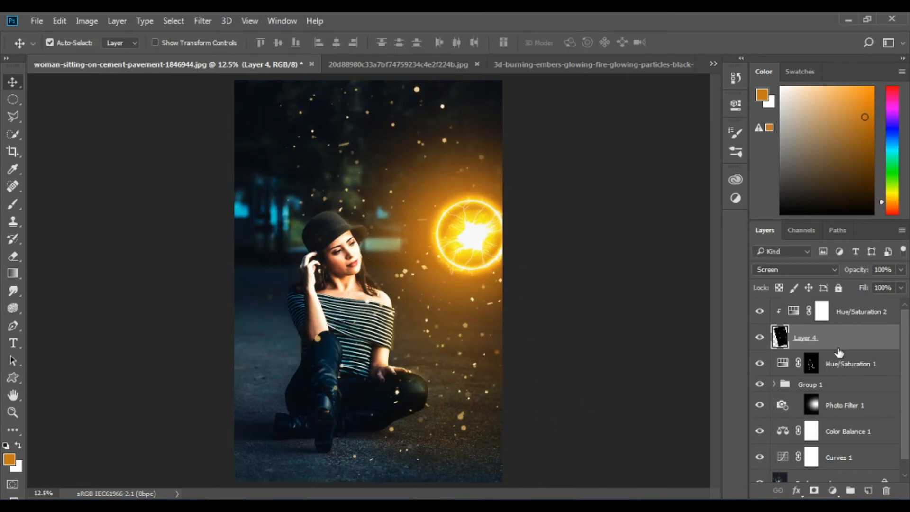
Add a clipped Curves adjustment above Hue/Saturation 2 and pull the midtones down strongly to darken the particles
left_click(846, 315)
left_click(832, 490)
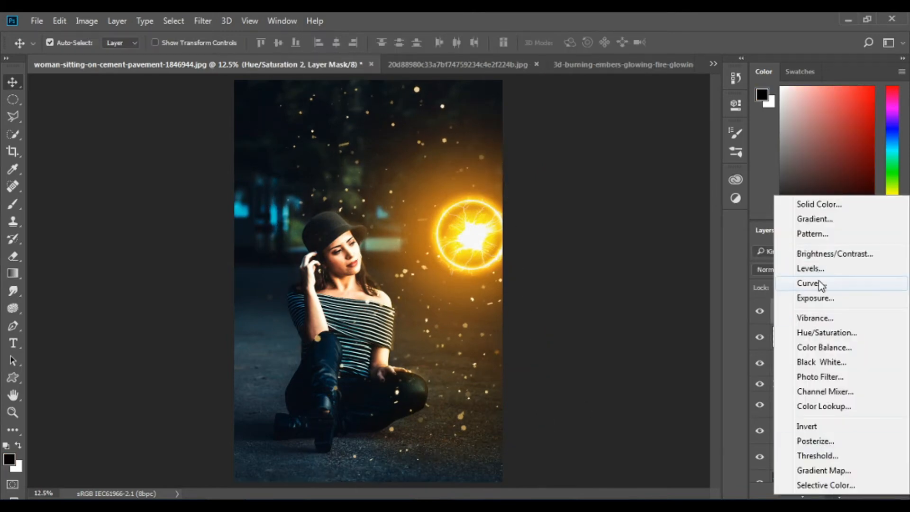
left_click(821, 285)
left_click(620, 327)
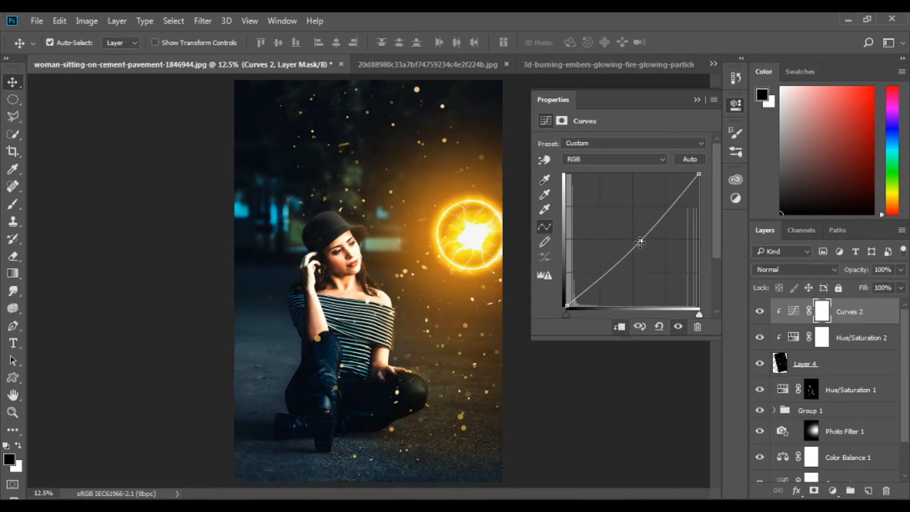
left_click_drag(640, 241, 662, 263)
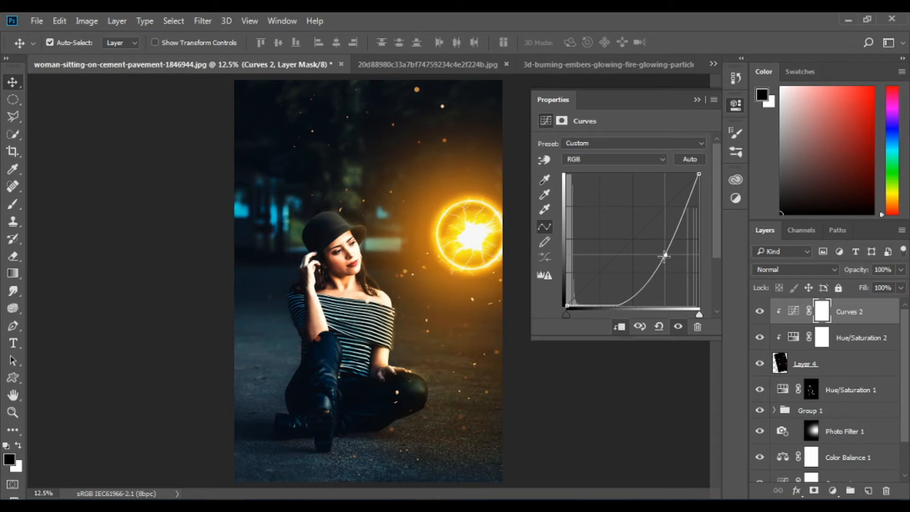
left_click(735, 105)
Mask out Layer 4's particles across the top of the photo with an 1100 px black brush, and set its opacity to 81%
left_click(825, 364)
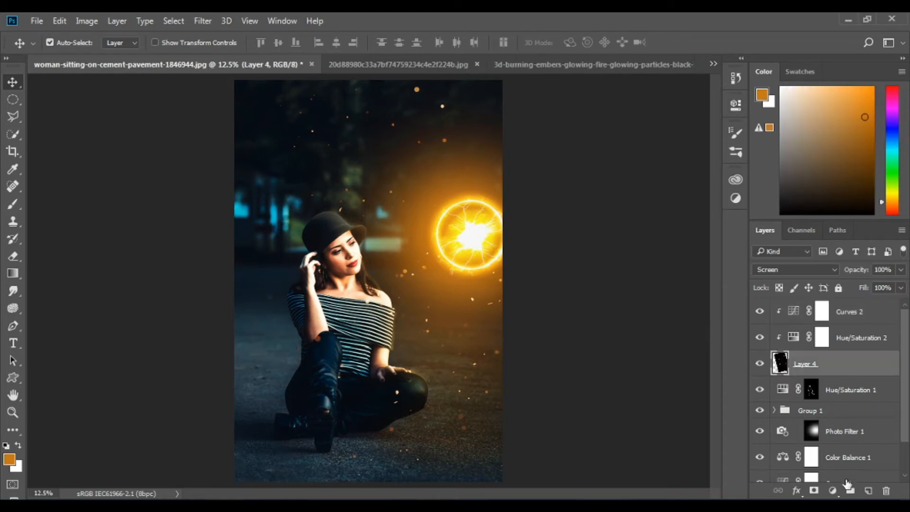
left_click(813, 490)
key("b")
key("bracketright")
key("bracketright")
key("bracketright")
key("bracketright")
key("bracketright")
key("bracketright")
key("bracketright")
key("bracketright")
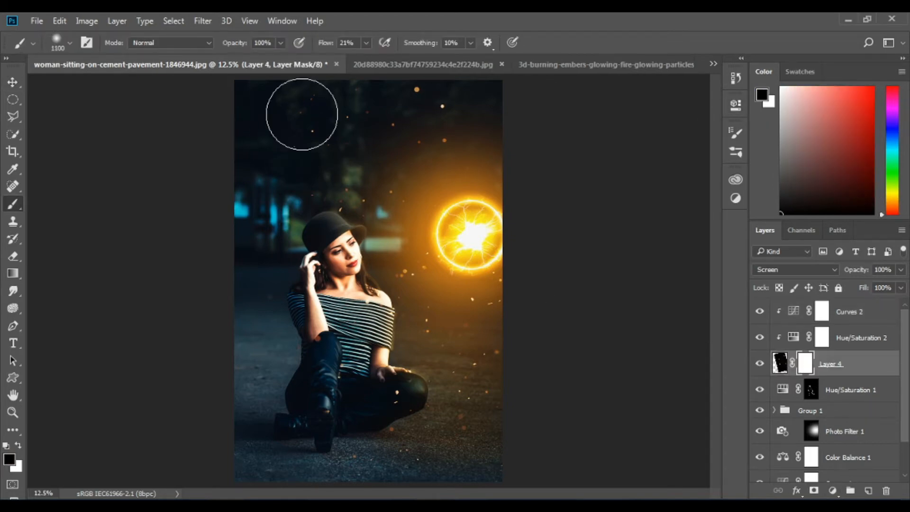
mouse_move(432, 101)
left_mouse_down()
mouse_move(450, 121)
mouse_move(435, 81)
mouse_move(396, 102)
mouse_move(349, 96)
mouse_move(432, 90)
left_mouse_up()
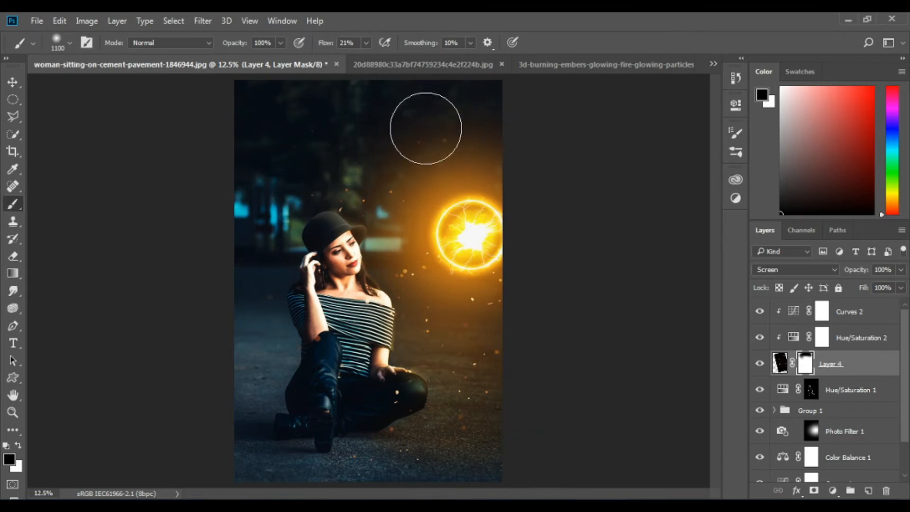
key("x")
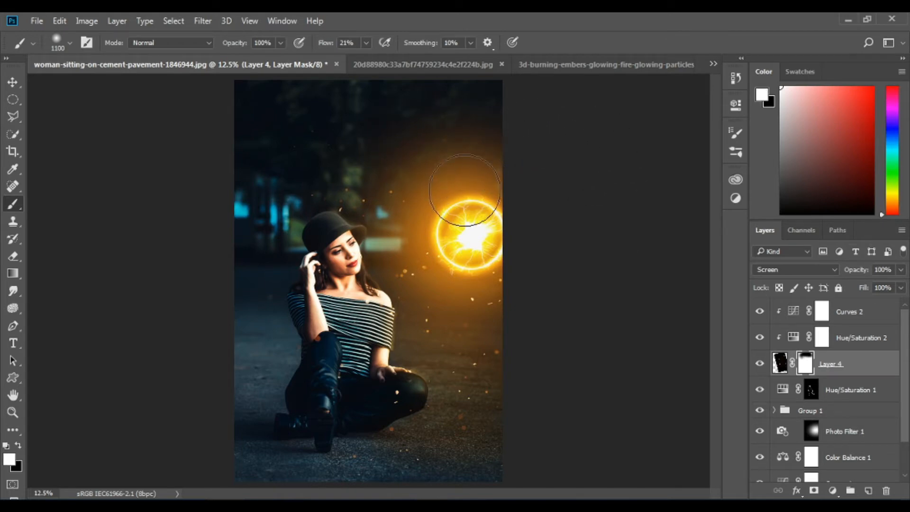
left_click(841, 356)
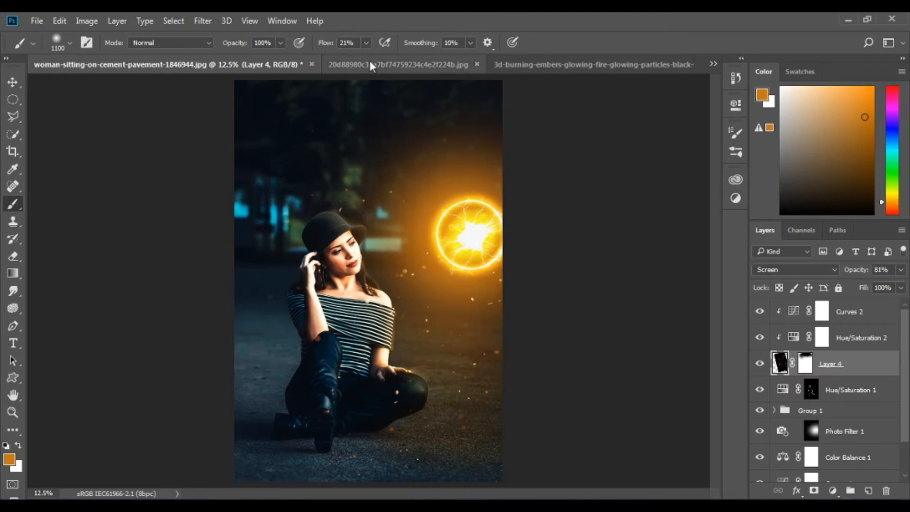
Bring the 3d-burning-embers image into the composition and move its layer above Curves 2, outside the clipping group
left_click(563, 63)
key("v")
mouse_move(387, 290)
left_mouse_down()
mouse_move(253, 145)
mouse_move(89, 69)
mouse_move(397, 278)
left_mouse_up()
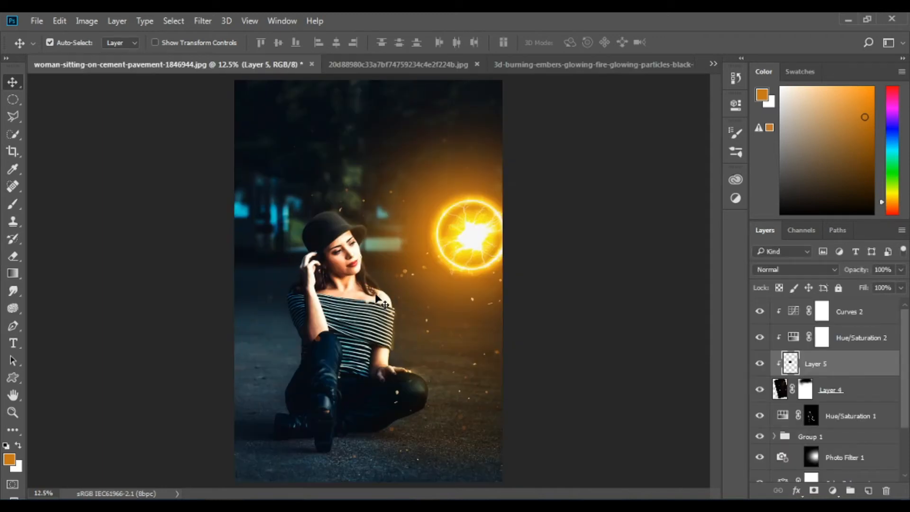
left_click_drag(806, 364, 793, 321)
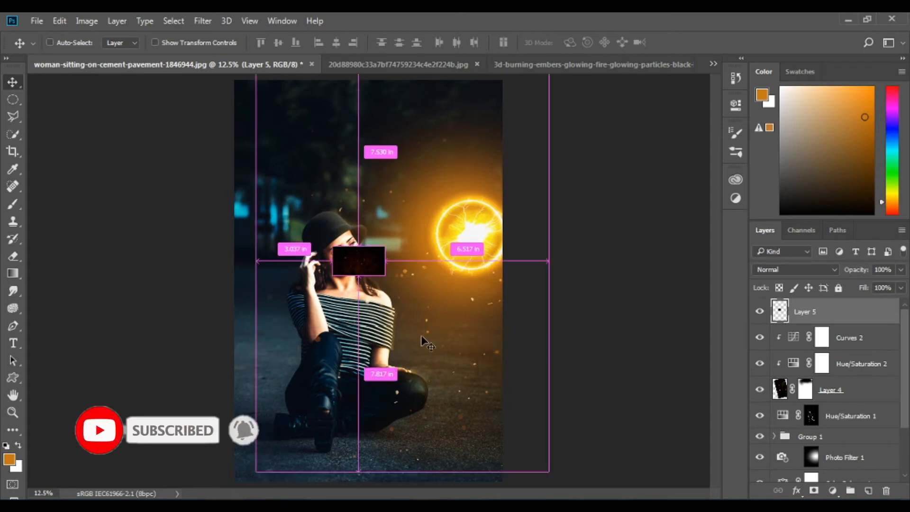
Rotate Layer 5's embers about 89° counterclockwise, enlarge them to about 657% and position them over the woman and energy ball
key("ctrl+t")
left_click_drag(385, 247, 564, 142)
left_click_drag(579, 199, 573, 49)
left_click_drag(474, 199, 432, 234)
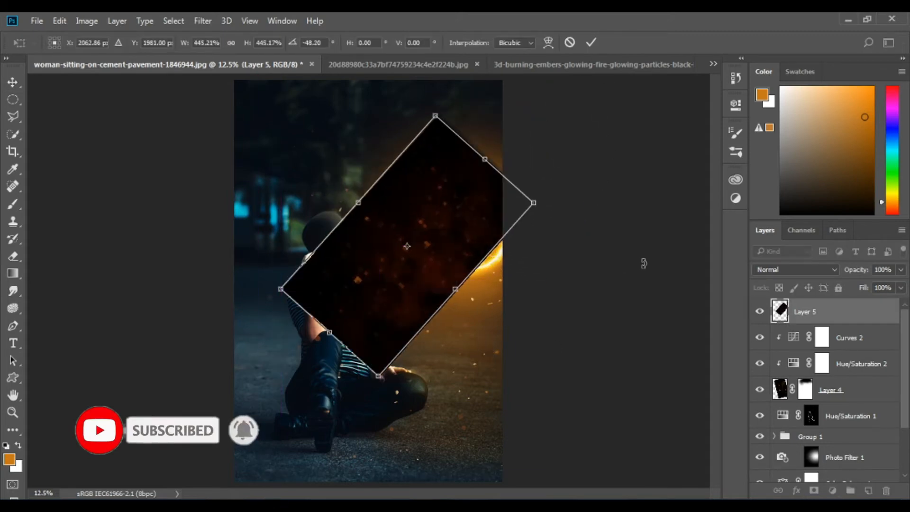
left_click_drag(642, 262, 605, 90)
left_click_drag(474, 364, 518, 448)
left_click_drag(444, 411, 426, 394)
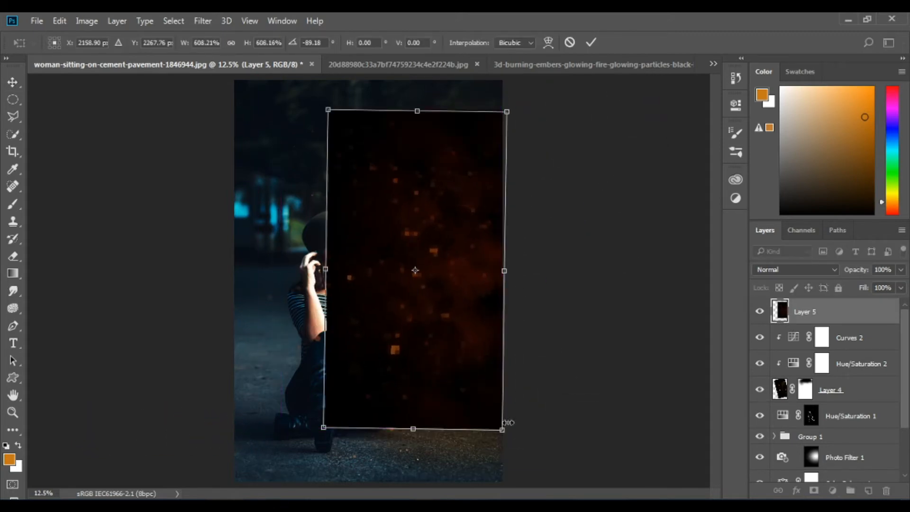
left_click_drag(499, 430, 517, 457)
left_click_drag(437, 390, 416, 388)
left_click_drag(546, 373, 548, 373)
left_click_drag(461, 376, 467, 376)
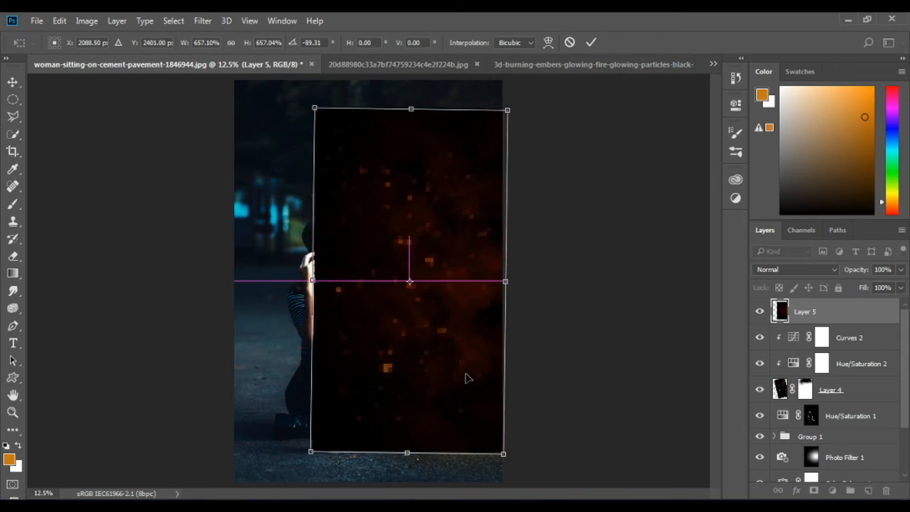
key("Return")
Set Layer 5's blend mode to Screen, stretch it slightly and rotate it about 35° counterclockwise across the woman and energy ball
left_click(796, 269)
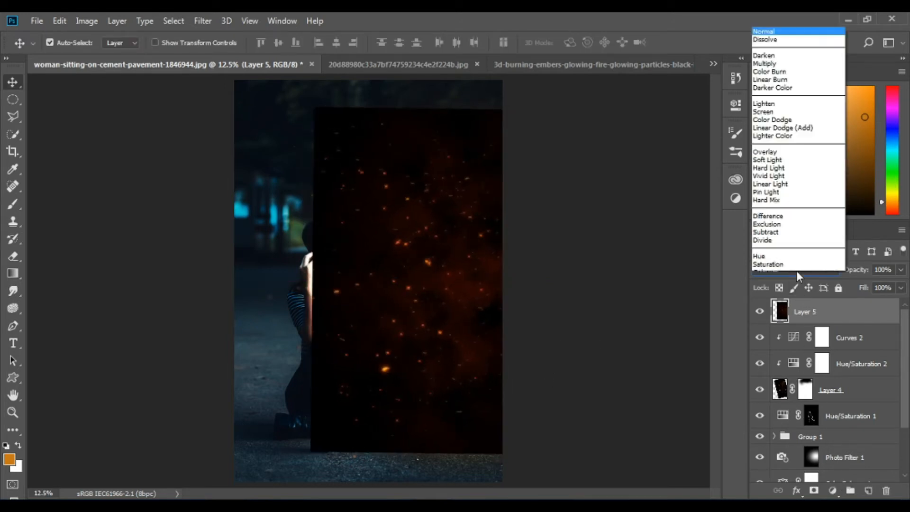
left_click(825, 97)
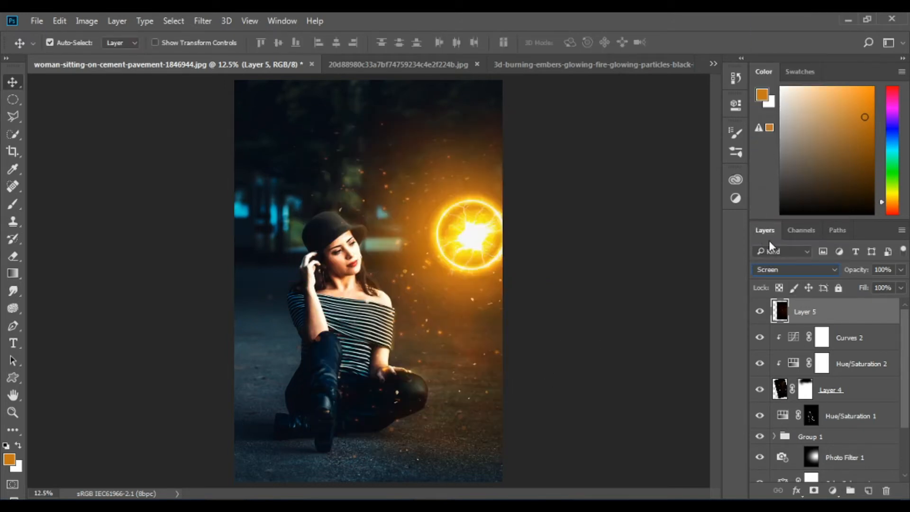
key("ctrl+t")
left_click_drag(504, 281, 470, 287)
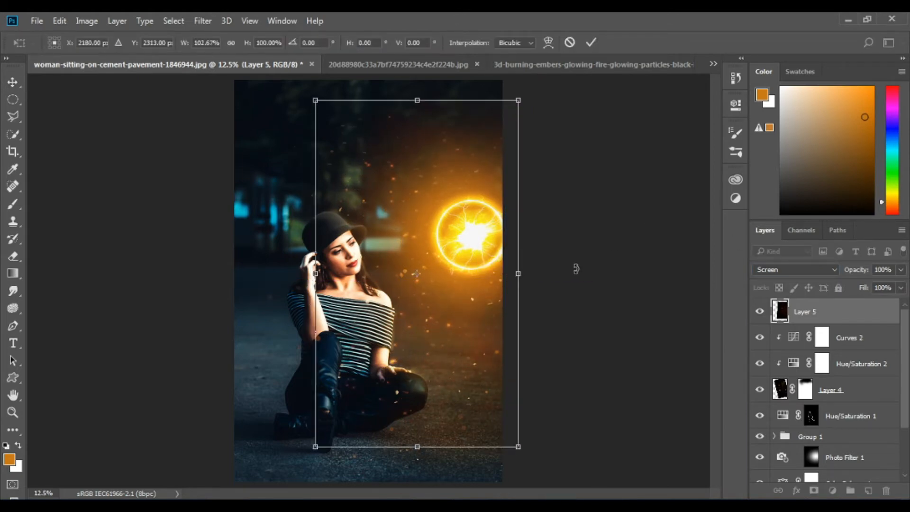
left_click_drag(575, 267, 581, 168)
left_click_drag(492, 269, 484, 274)
left_click_drag(599, 272, 599, 256)
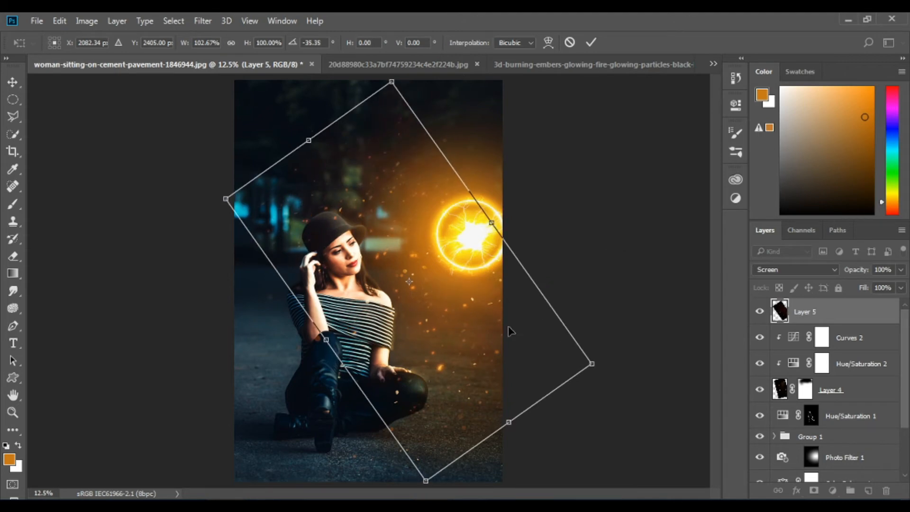
left_click_drag(508, 326, 509, 334)
key("Return")
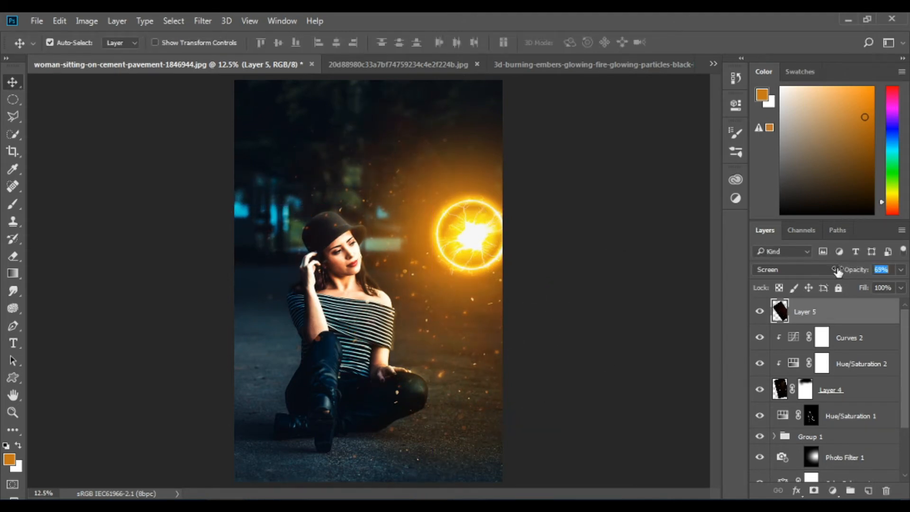
Add a layer mask to Layer 5 and a clipped Curves adjustment above it, pulling the midtones down to darken the embers
left_click(812, 491)
left_click(832, 491)
left_click(805, 282)
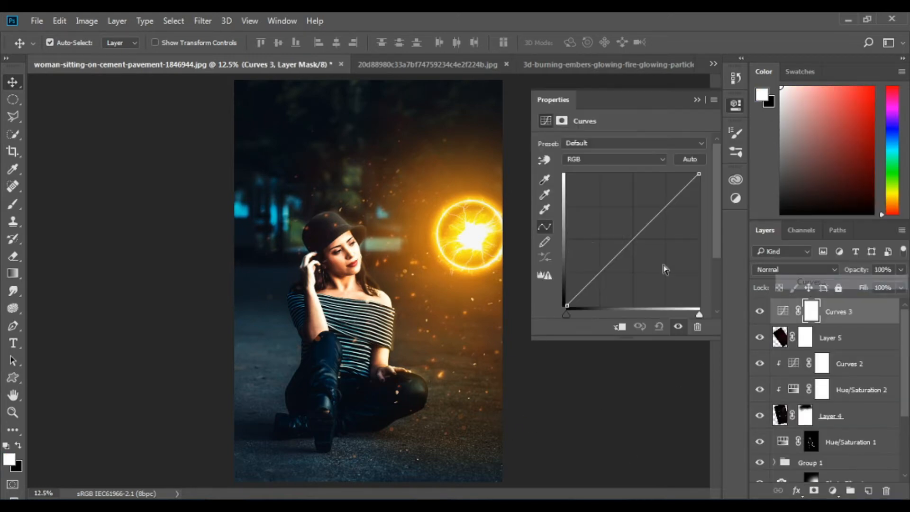
mouse_move(635, 238)
left_mouse_down()
mouse_move(651, 259)
mouse_move(649, 245)
left_mouse_up()
left_click(618, 327)
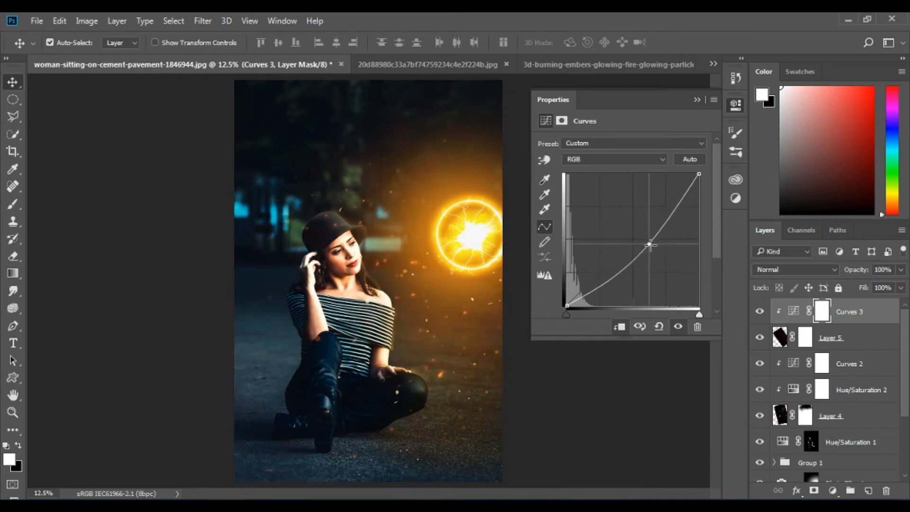
left_click(697, 99)
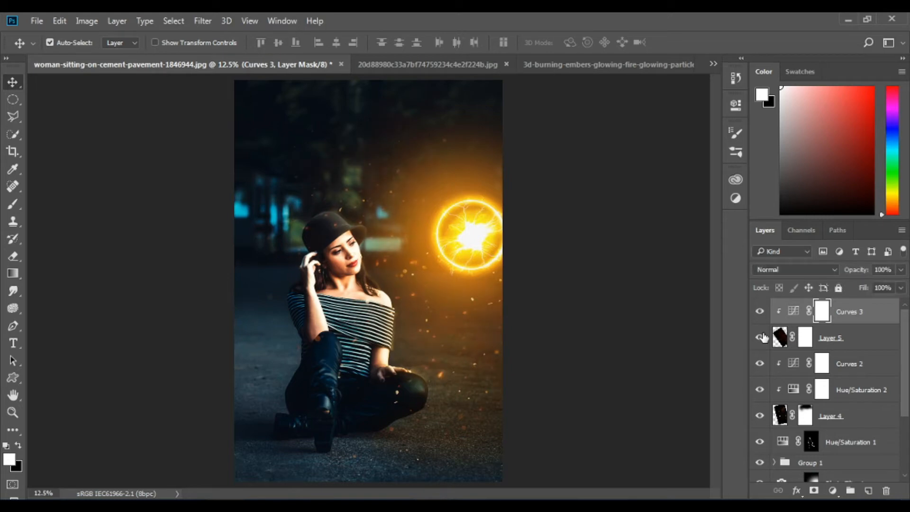
Paint black on Layer 5's mask with an 1100 px brush to hide embers above the hat and around the energy ball
left_click(805, 337)
key("b")
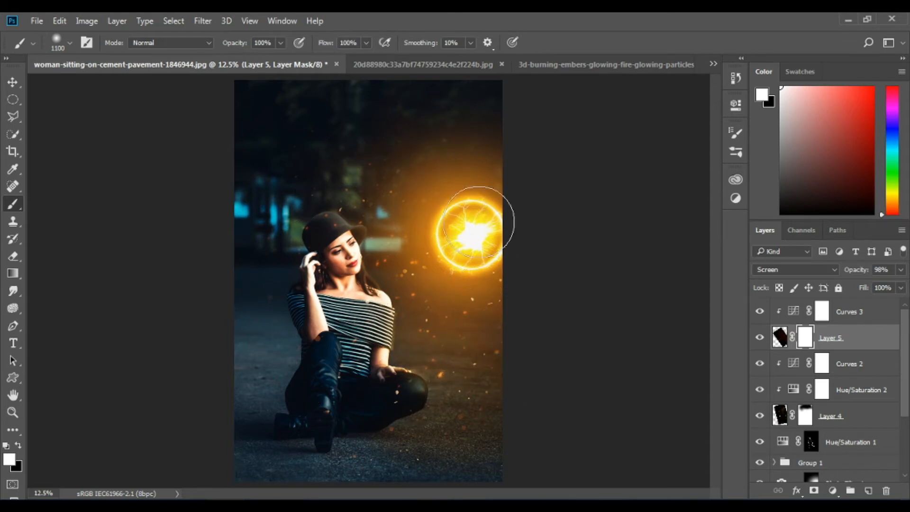
key("x")
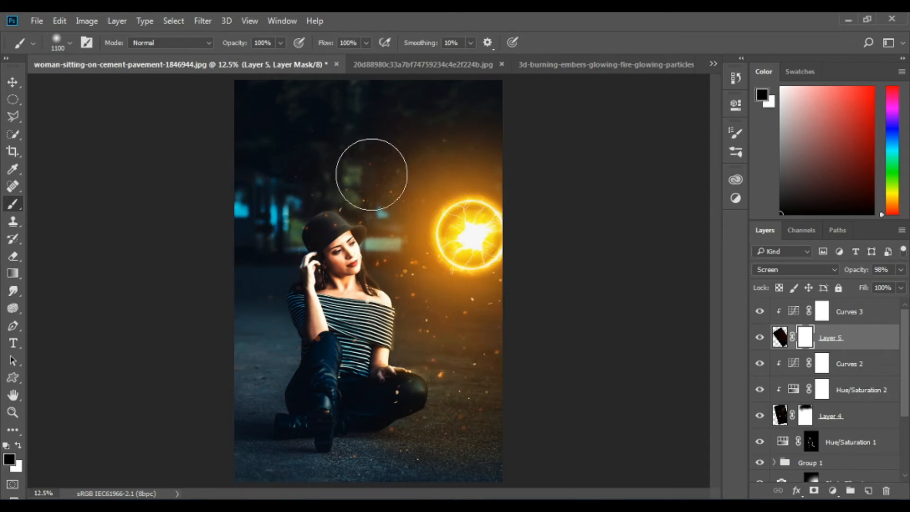
mouse_move(371, 174)
left_mouse_down()
mouse_move(413, 199)
mouse_move(303, 182)
mouse_move(418, 163)
left_mouse_up()
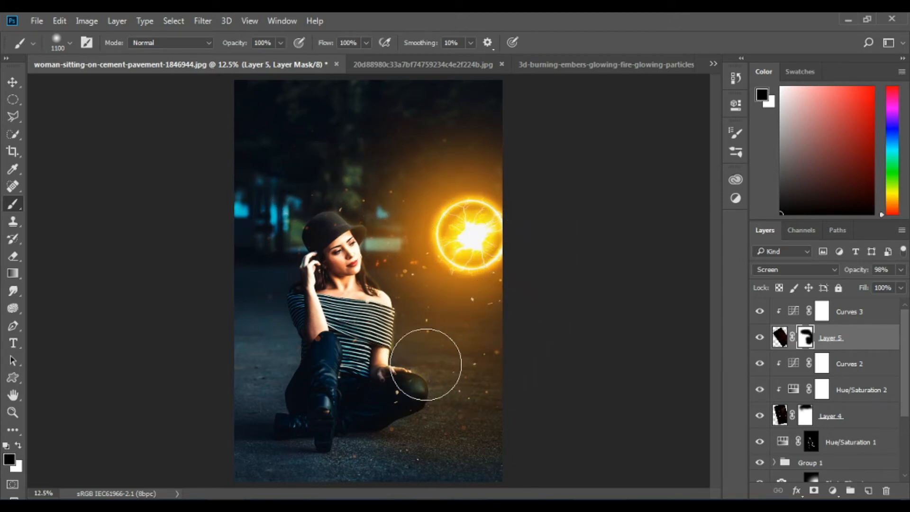
key("x")
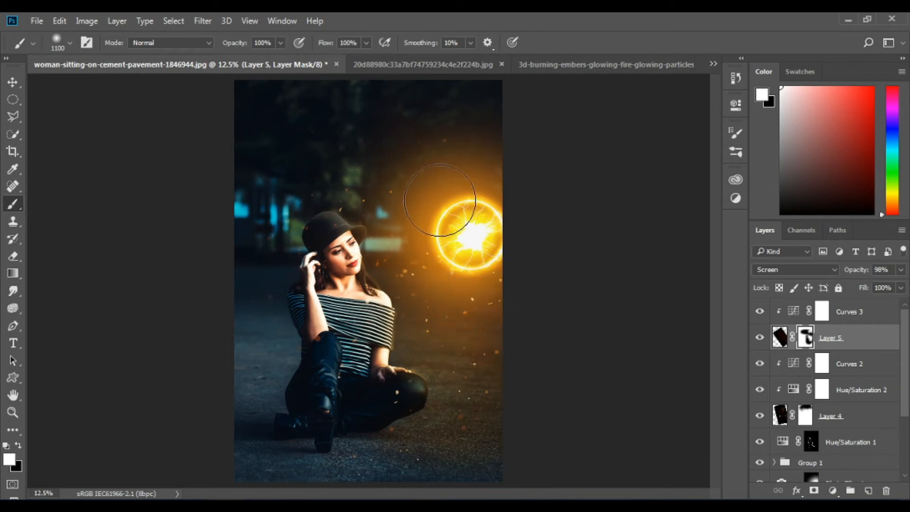
left_click(779, 337)
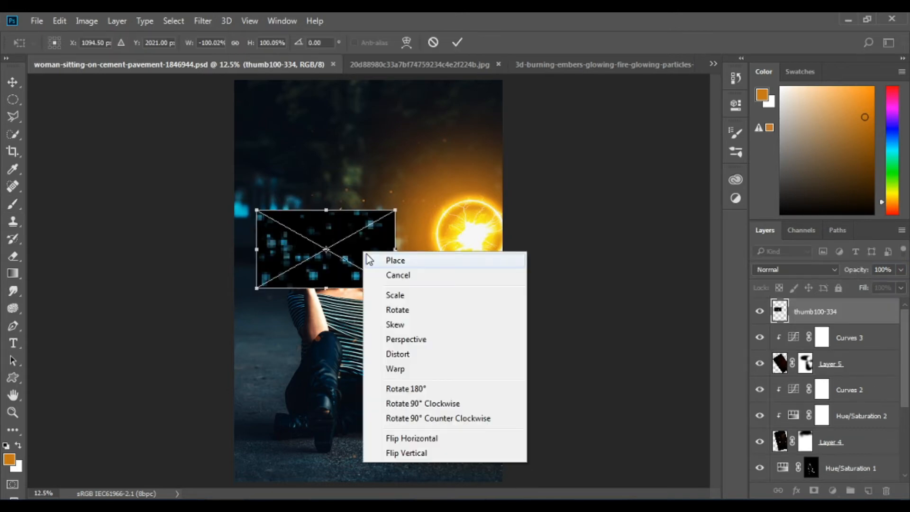
Flip the thumb100-334 bokeh image vertically, enlarge it to about 206% and rotate it to about 117°
left_click(411, 451)
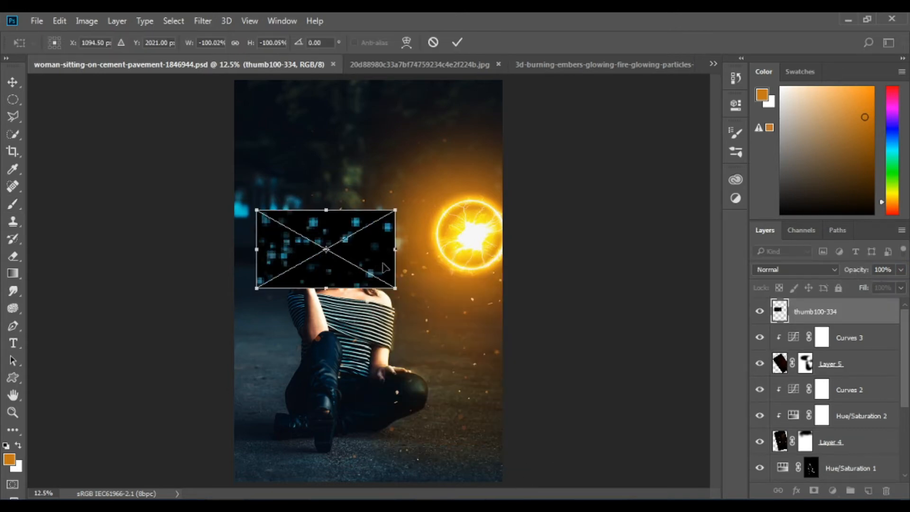
left_click_drag(399, 211, 527, 77)
left_click_drag(517, 207, 491, 161)
left_click_drag(539, 269, 487, 199)
key("Return")
key("ctrl+t")
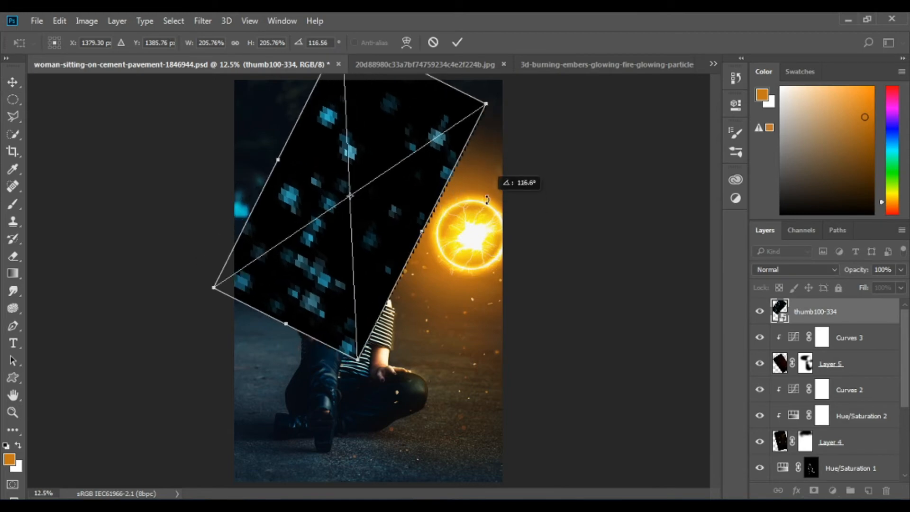
Enlarge thumb100-334 to about 223%, flip it vertically and rotate it nearly upright over the woman and the background behind her
left_click_drag(358, 360, 398, 395)
left_click_drag(396, 291, 356, 263)
right_click(364, 276)
left_click(420, 477)
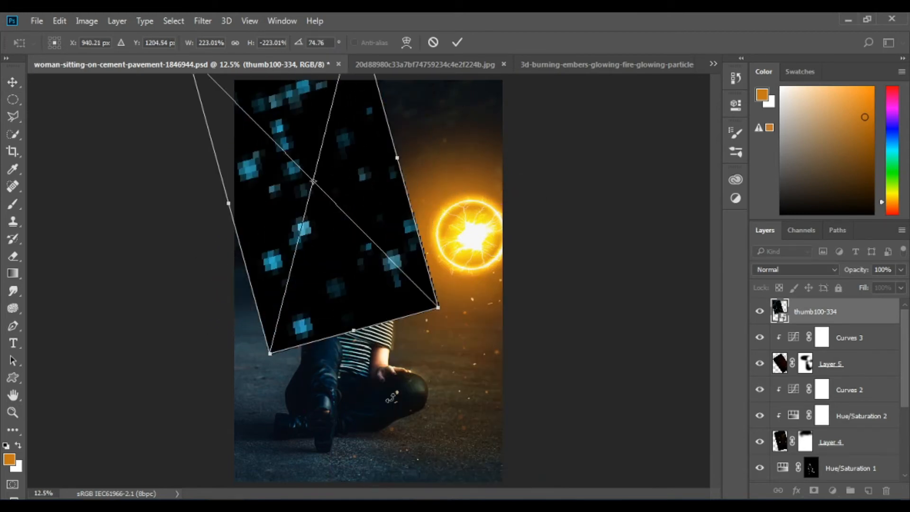
left_click_drag(358, 164, 399, 279)
left_click_drag(467, 403, 489, 376)
left_click_drag(356, 313, 331, 266)
key("Return")
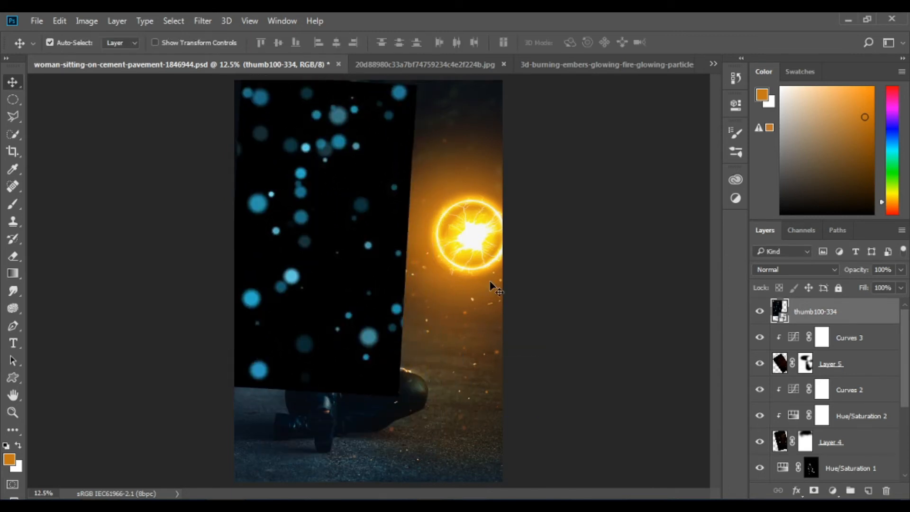
Set thumb100-334's blend mode to Screen and add a layer mask to it
left_click(800, 268)
left_click(787, 95)
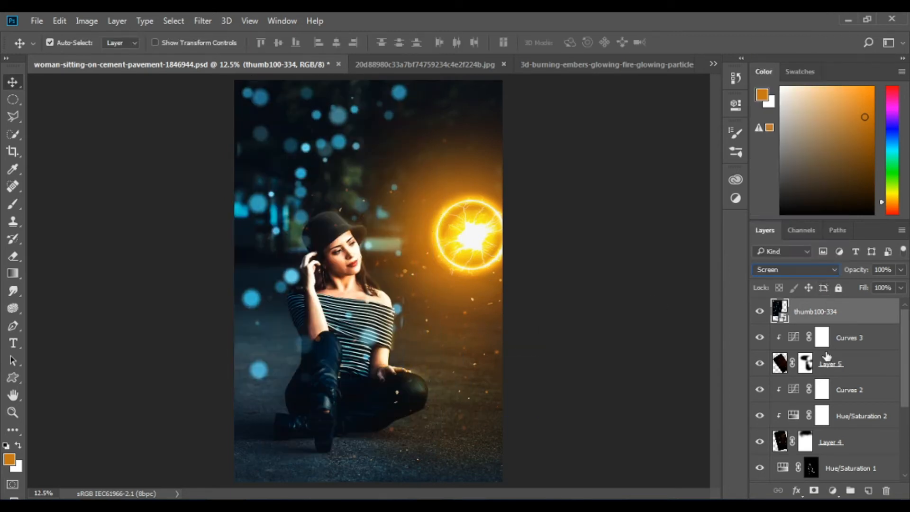
left_click(832, 490)
key("Escape")
left_click(813, 491)
Paint black on the thumb100-334 mask with an 1100 px brush to hide the blue bokeh above the energy ball
key("b")
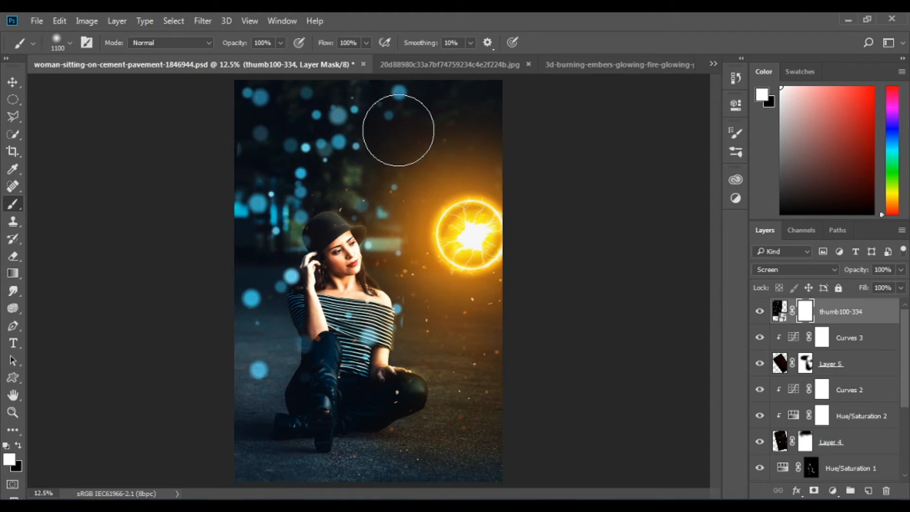
key("x")
mouse_move(437, 98)
left_mouse_down()
mouse_move(401, 108)
mouse_move(402, 142)
left_mouse_up()
left_click(428, 204, "alt")
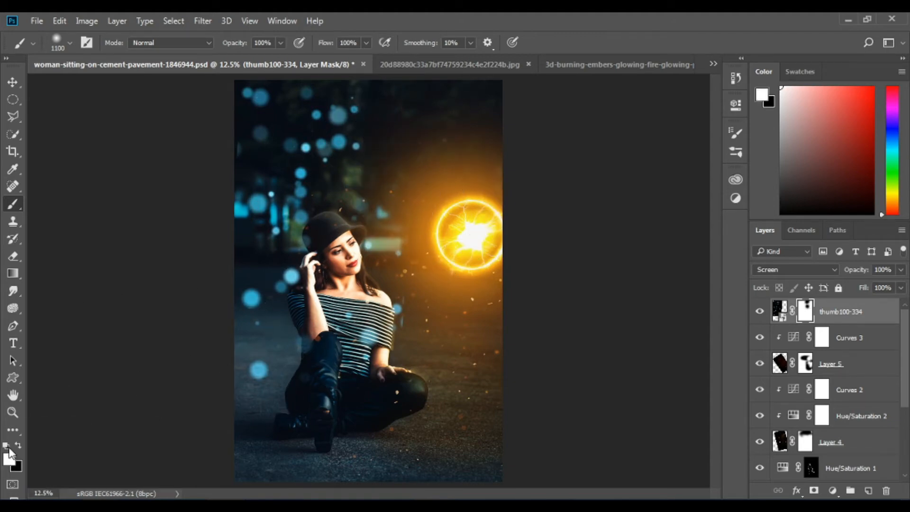
Mask out blue bokeh above the hat and at the photo's left edge, and paint the left-edge lights back in white
key("x")
mouse_move(264, 301)
left_mouse_down()
mouse_move(248, 315)
mouse_move(242, 383)
mouse_move(229, 300)
left_mouse_up()
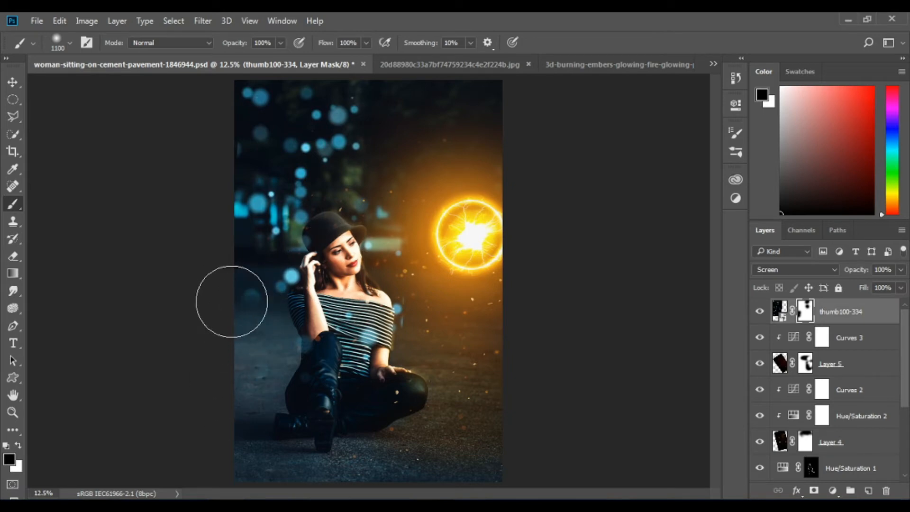
left_click(313, 187)
left_click(269, 198)
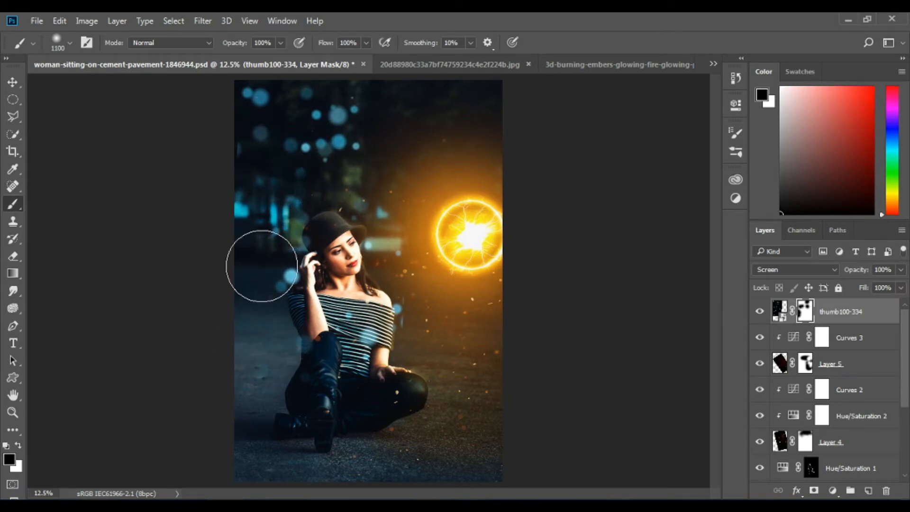
key("x")
left_click_drag(241, 268, 238, 311)
left_click(258, 205)
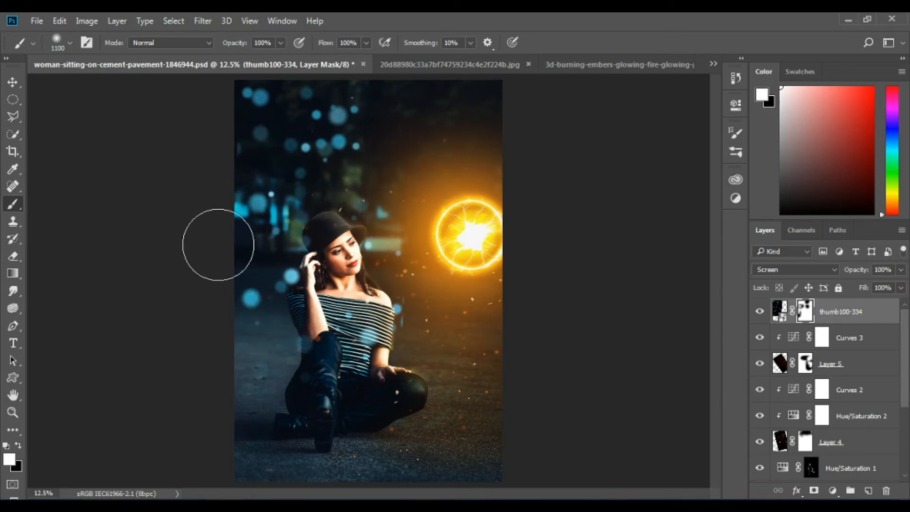
Mask out the blue bokeh above the hat, beside the woman's raised hand and over her sweater in black
key("x")
mouse_move(351, 139)
left_mouse_down()
mouse_move(326, 173)
mouse_move(346, 160)
mouse_move(368, 176)
left_mouse_up()
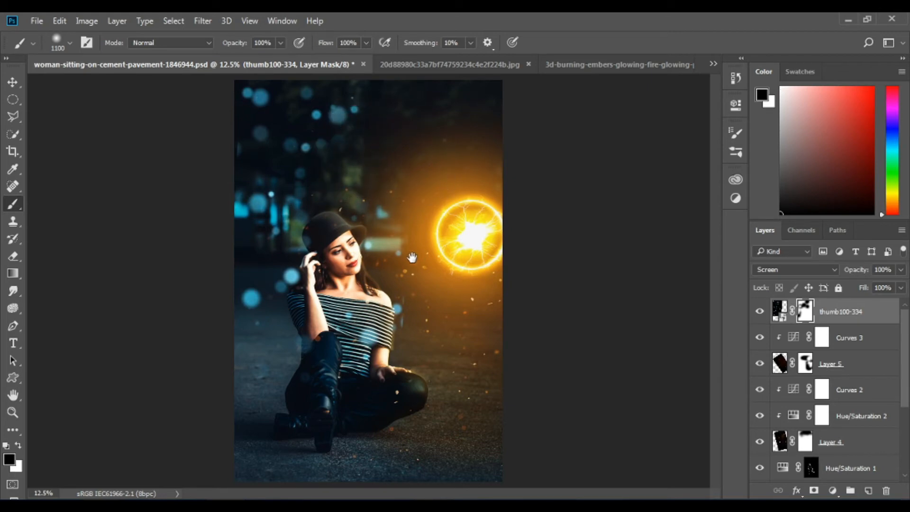
left_click(299, 275)
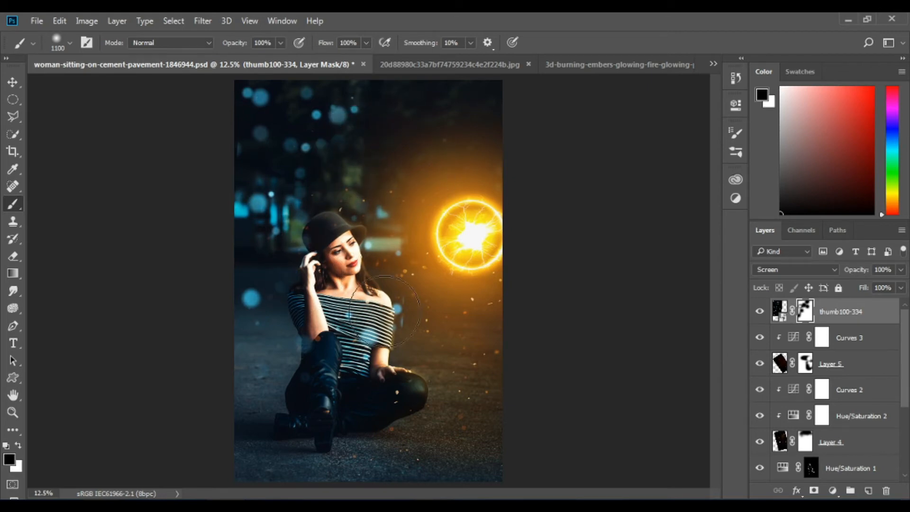
left_click(386, 340)
Touch up the thumb100-334 mask, restoring bokeh in the photo's upper-left area with white and fading the lights above the hat with black
left_click(782, 310)
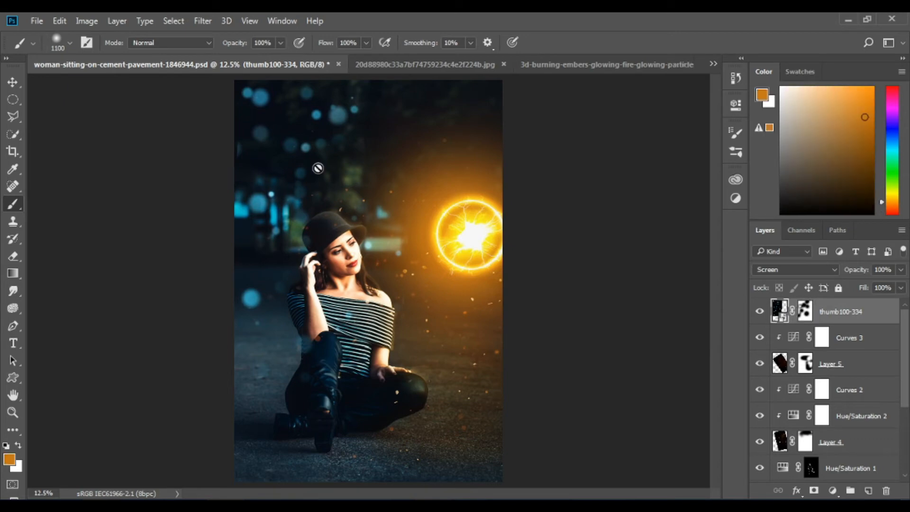
left_click(812, 318)
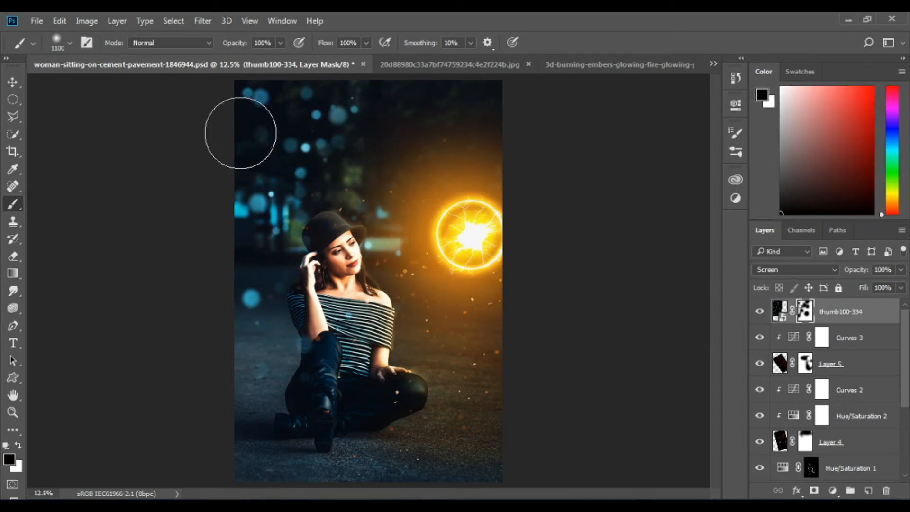
key("x")
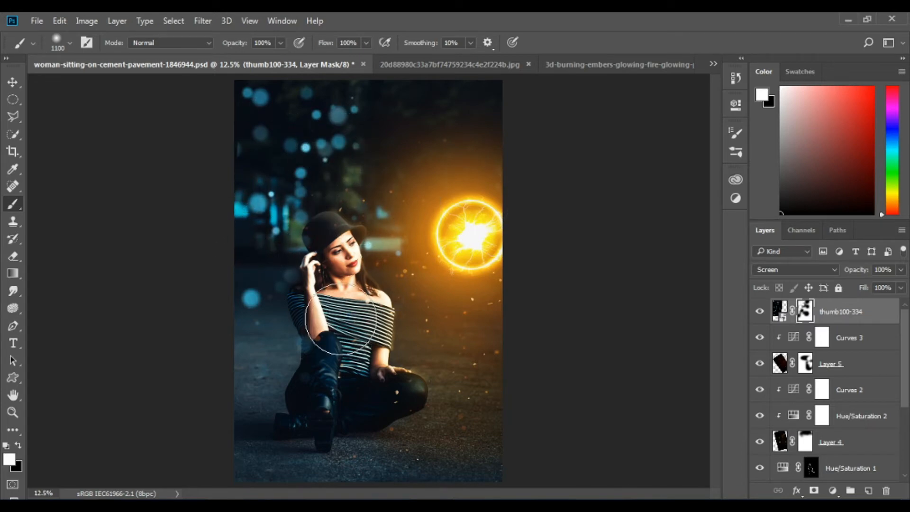
key("x")
left_click_drag(331, 147, 355, 170)
key("x")
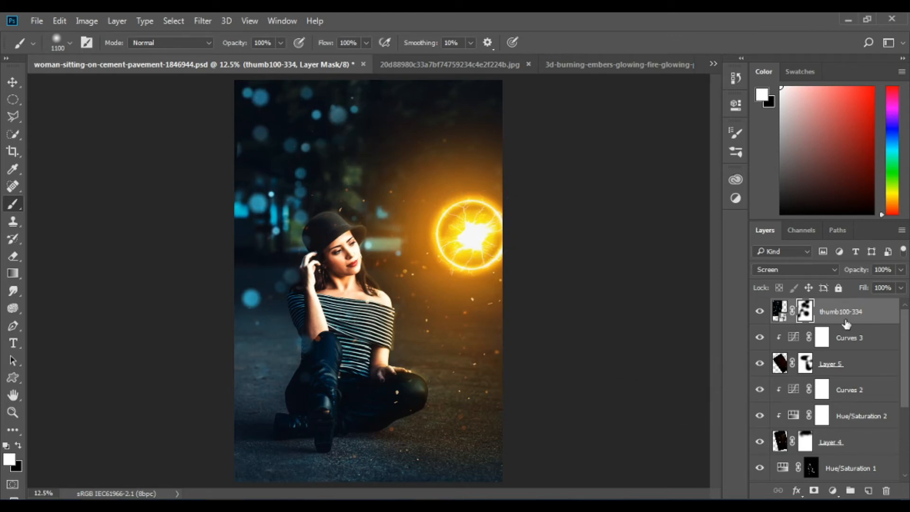
Add a clipped Curves adjustment above thumb100-334 and shape a steep S-curve with lowered shadows and a brighter white point
left_click(832, 490)
left_click(800, 286)
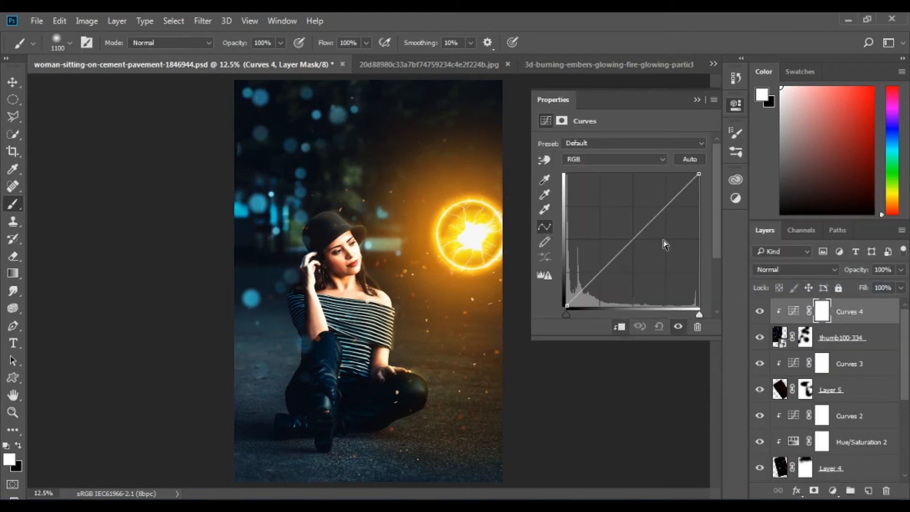
left_click_drag(699, 180, 691, 174)
left_click_drag(633, 237, 638, 243)
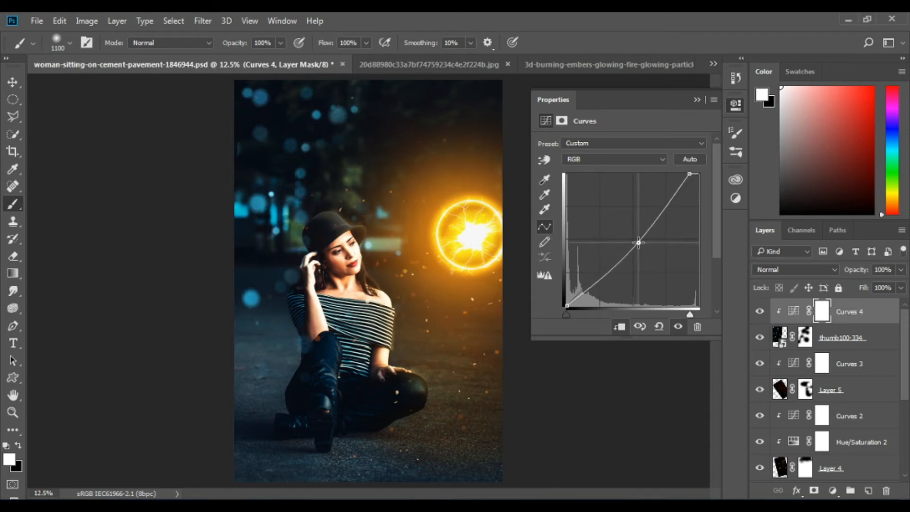
left_click_drag(605, 273, 604, 289)
left_click_drag(639, 243, 630, 236)
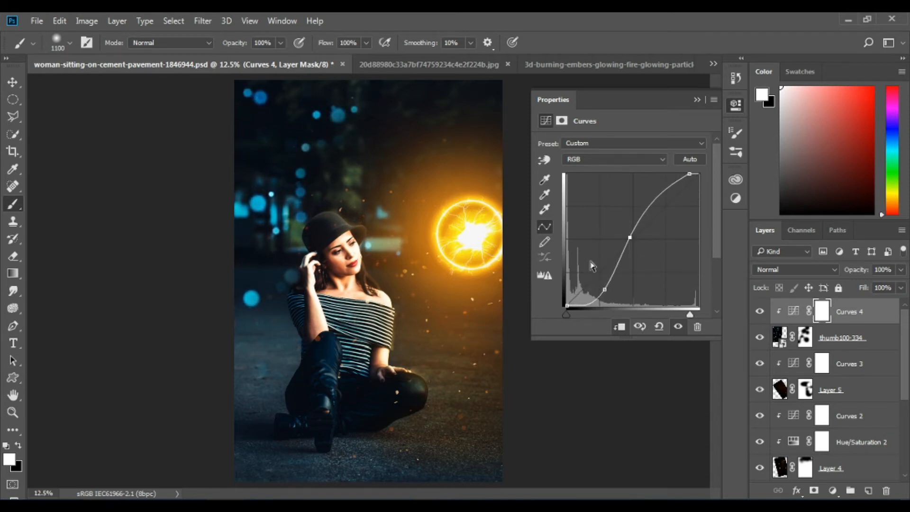
Restore the blue bokeh light over the pavement in the photo's lower-left area by painting white on the thumb100-334 mask
key("x")
left_click(696, 100)
left_click(806, 337)
key("x")
mouse_move(259, 385)
left_mouse_down()
mouse_move(227, 376)
mouse_move(256, 404)
mouse_move(266, 382)
left_mouse_up()
key("x")
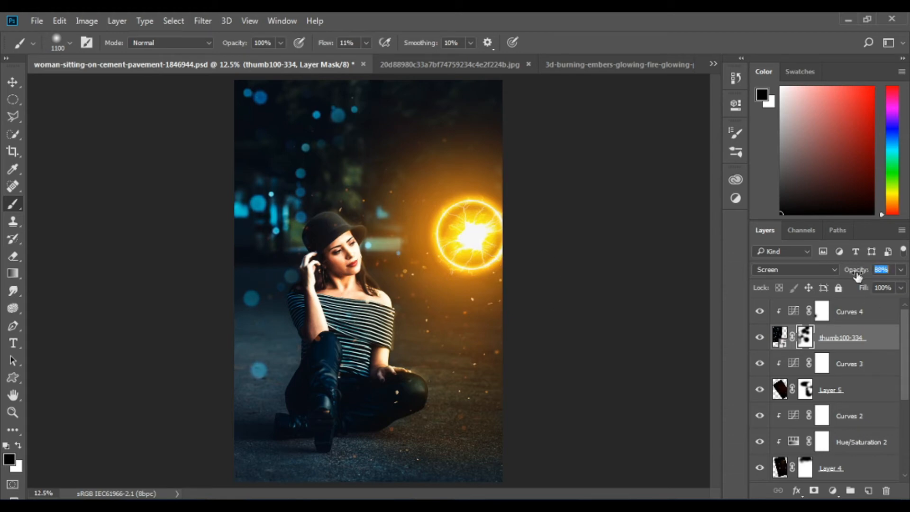
Set the thumb100-334 layer's opacity to 82% and touch up its mask above the hat
left_click(869, 322)
left_click(843, 335)
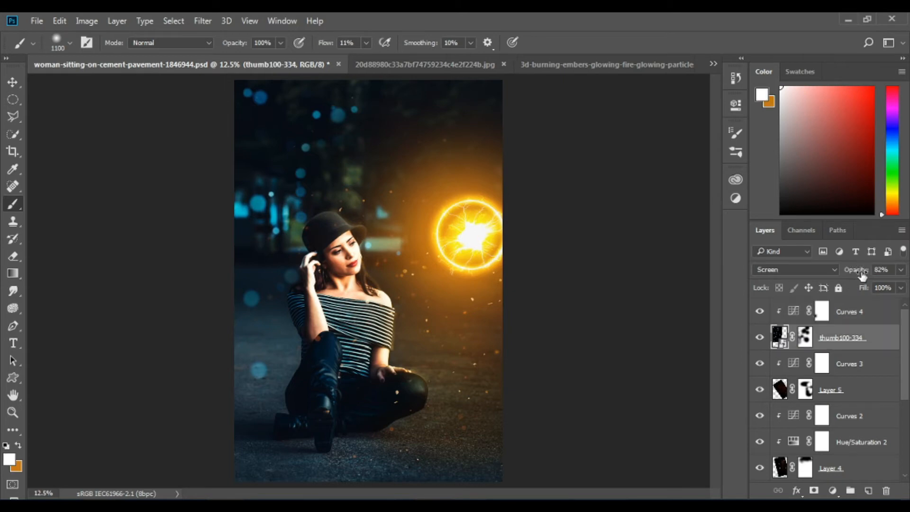
left_click(853, 312)
left_click(814, 337)
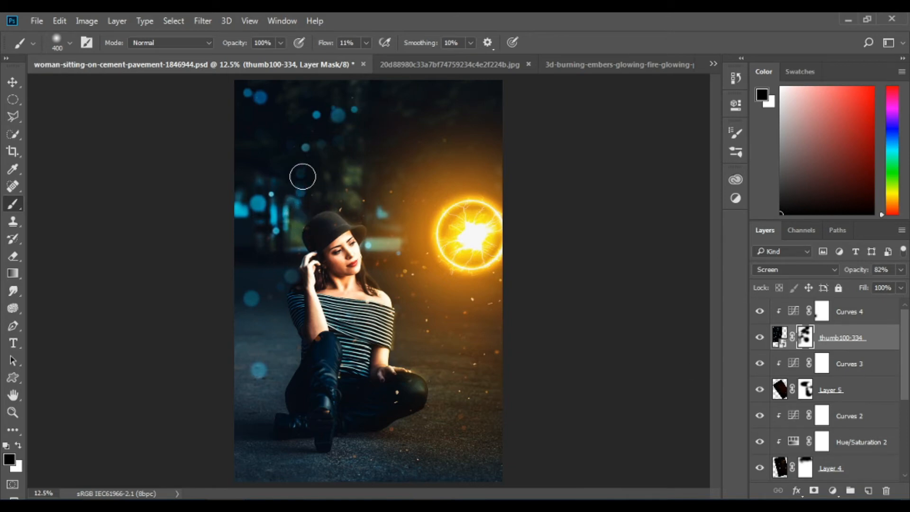
key("x")
key("x")
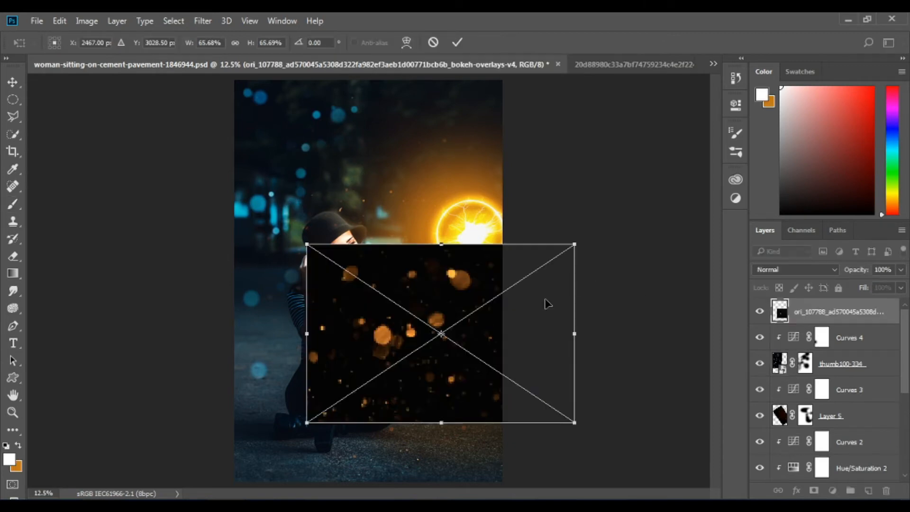
Rotate the placed golden bokeh overlay about 90° and position it over the woman and the energy ball
left_click_drag(545, 301, 565, 480)
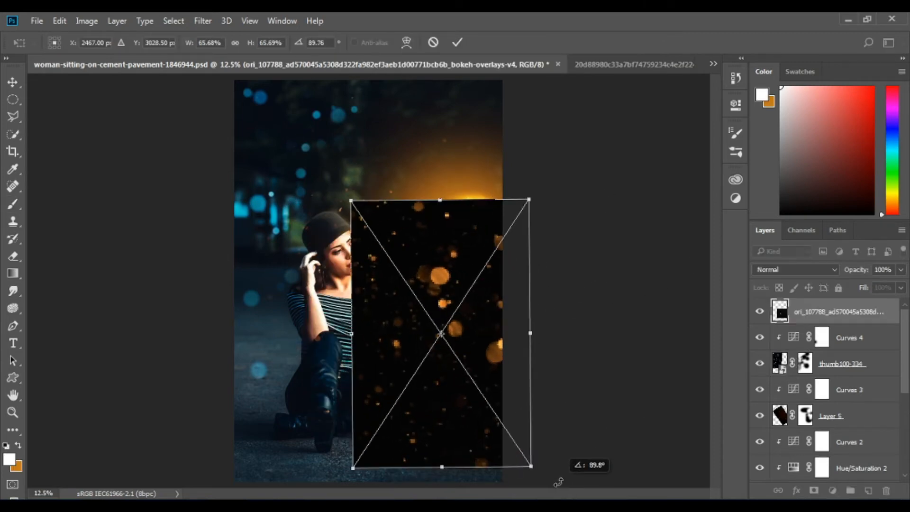
mouse_move(487, 438)
left_mouse_down()
mouse_move(459, 449)
mouse_move(460, 423)
left_mouse_up()
key("Return")
key("b")
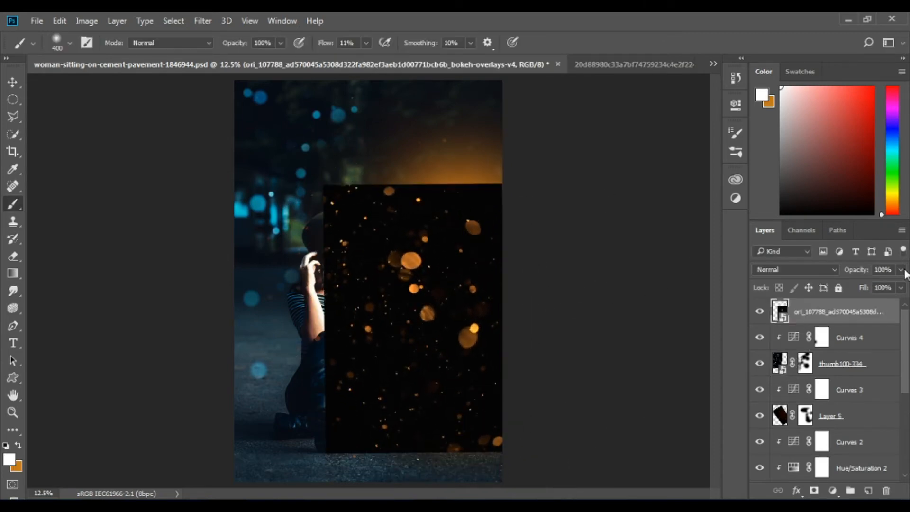
Set the golden bokeh overlay's blend mode to Screen
left_click(819, 271)
left_click(818, 271)
left_click(819, 271)
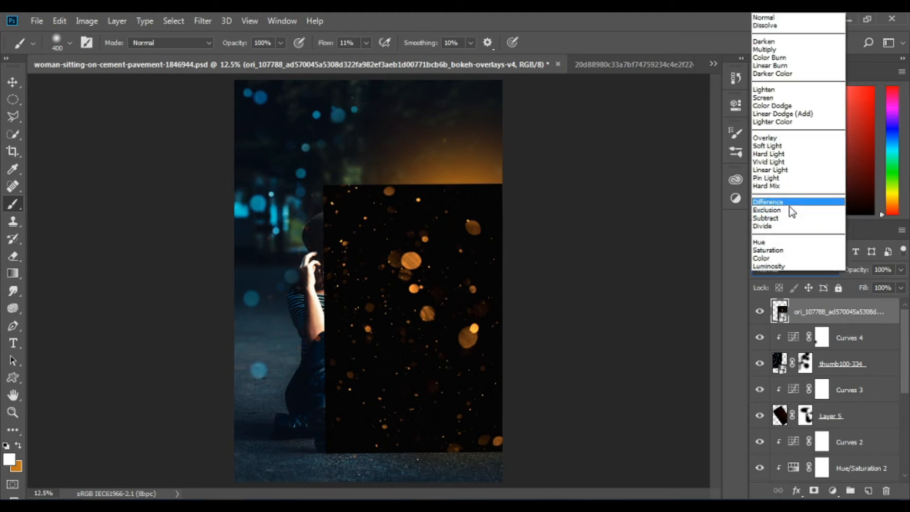
left_click(773, 98)
Tilt the golden bokeh overlay to about 69°, enlarge it to about 75% and position it around the energy ball
key("ctrl+t")
left_click_drag(465, 263, 453, 239)
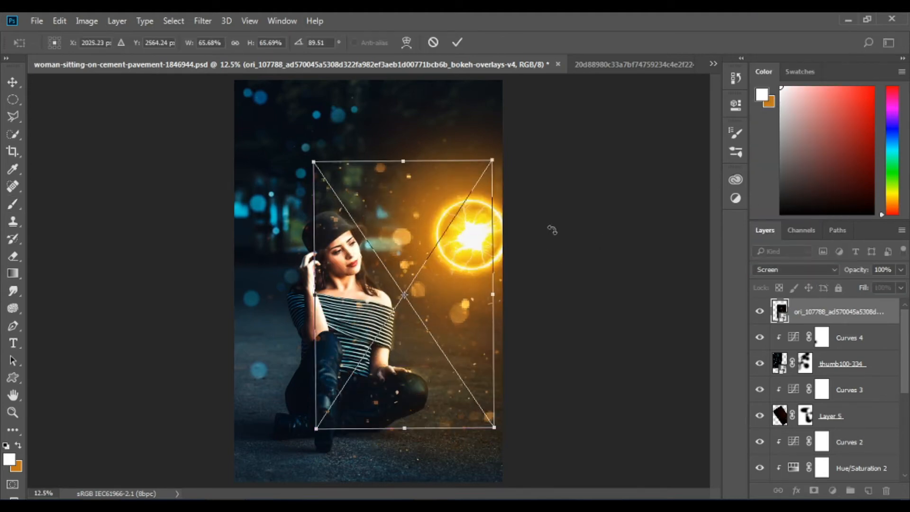
left_click_drag(550, 229, 555, 210)
left_click_drag(480, 312, 496, 326)
left_click_drag(556, 342, 560, 306)
left_click_drag(500, 322, 513, 315)
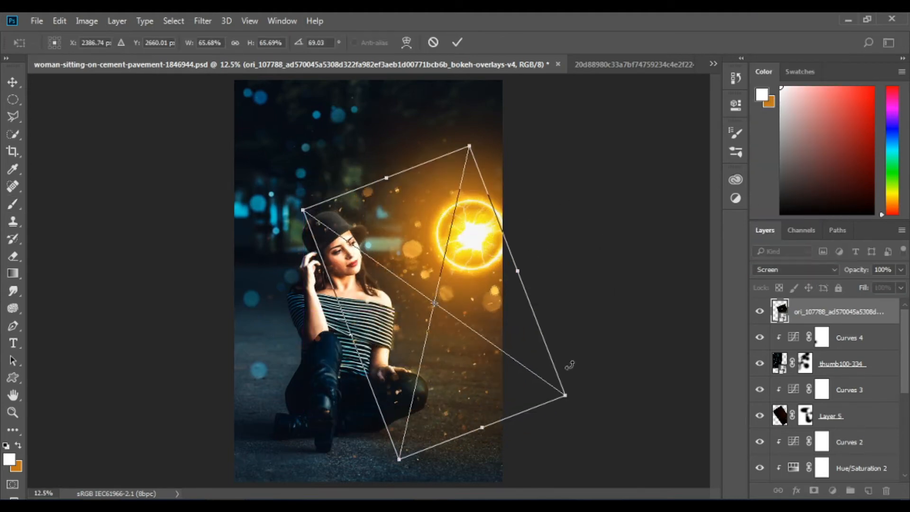
left_click_drag(567, 394, 586, 412)
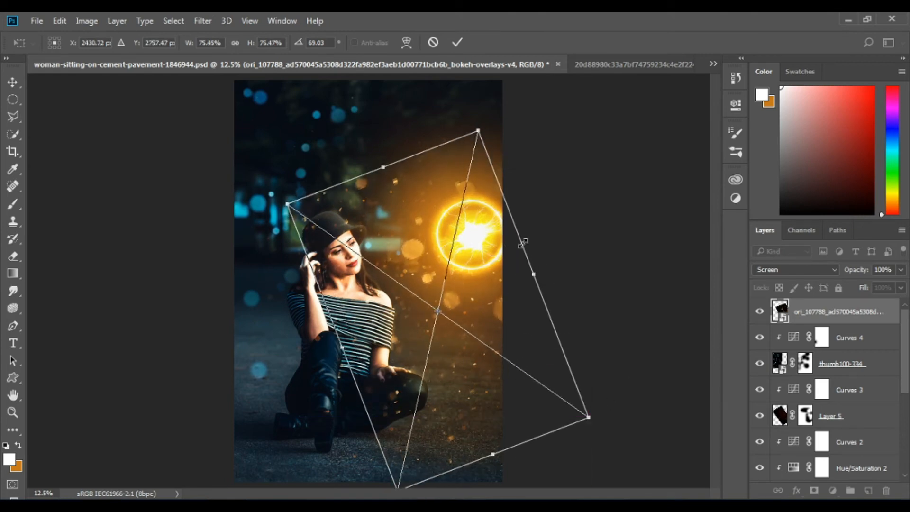
key("Return")
key("b")
Clip a Curves adjustment with darkened shadows in an S-curve to the golden bokeh overlay, and set the overlay's opacity to 84%
left_click(832, 488)
left_click(796, 278)
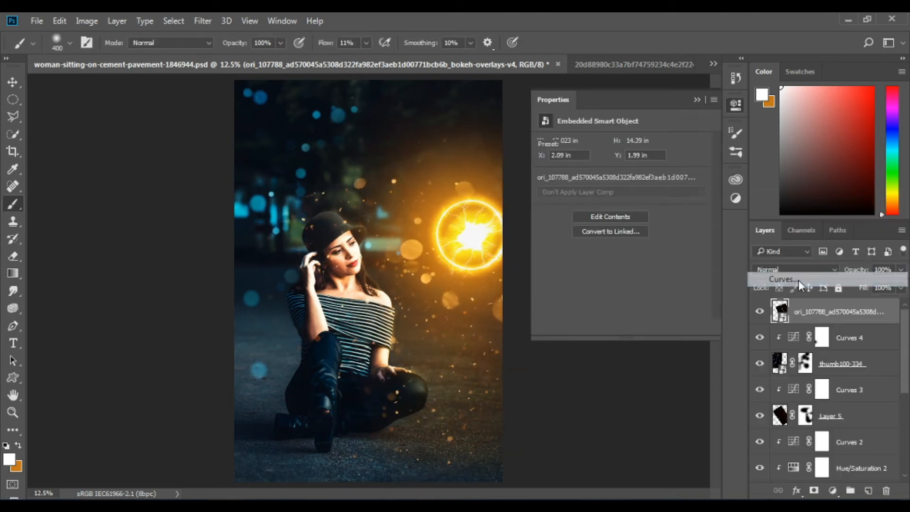
left_click_drag(601, 273, 611, 285)
left_click(619, 327)
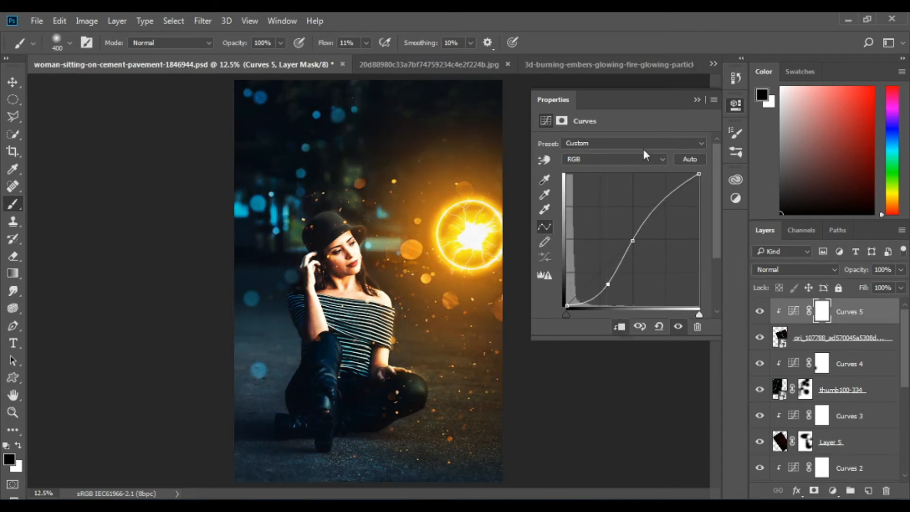
left_click(696, 100)
left_click(842, 337)
left_click(845, 270)
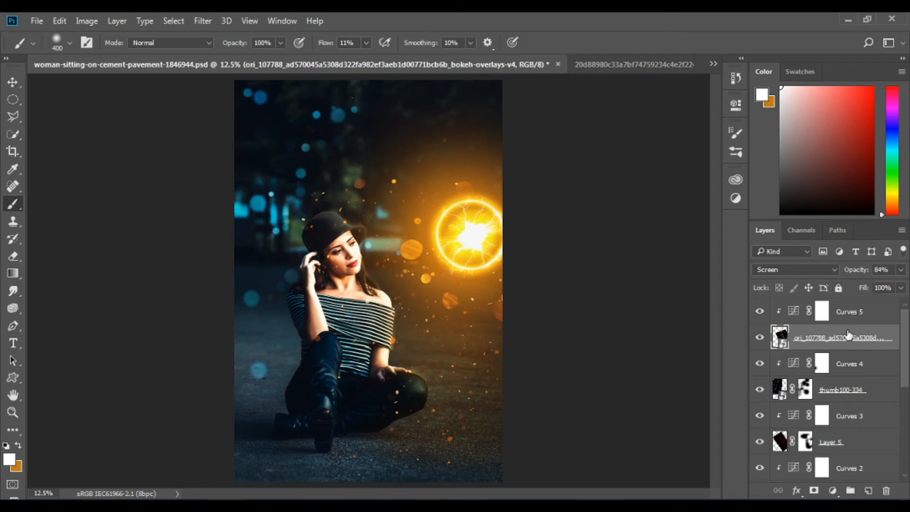
Rotate the golden bokeh overlay so its large lights fall lower beside the woman, and shift it slightly down and left
key("ctrl+t")
mouse_move(630, 342)
left_mouse_down()
mouse_move(568, 265)
mouse_move(524, 296)
mouse_move(542, 341)
left_mouse_up()
key("Return")
key("b")
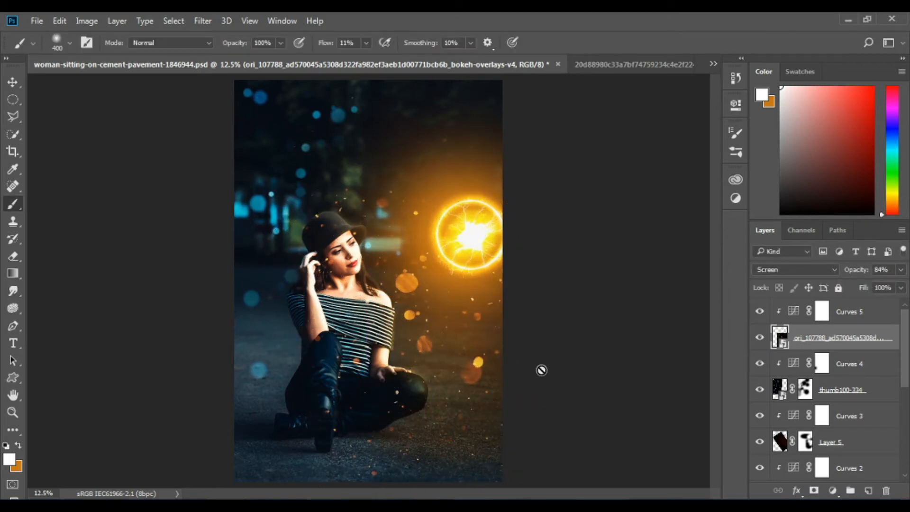
key("c")
key("v")
left_click_drag(471, 377, 448, 391)
Rotate and reposition the golden bokeh overlay so its large lights sit beside the woman's shoulder, below the energy ball
key("ctrl")
key("ctrl+t")
left_click_drag(527, 367, 654, 81)
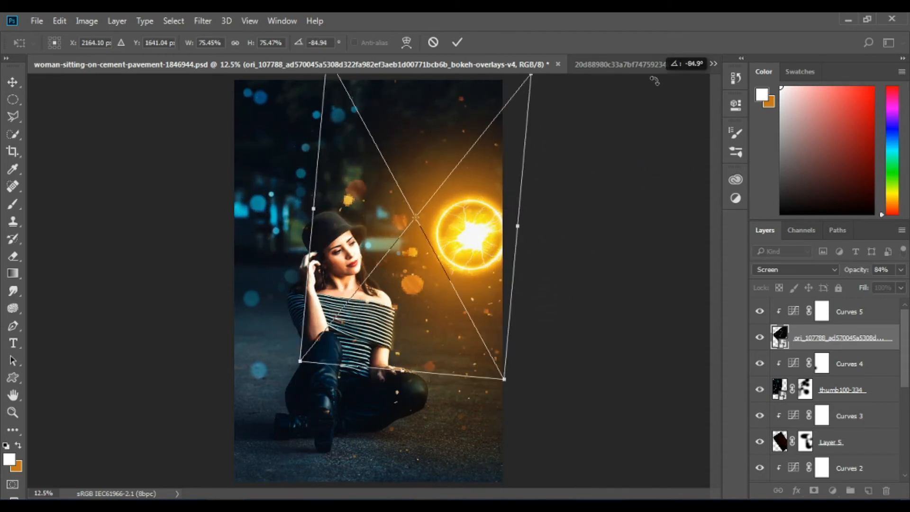
left_click_drag(484, 272, 479, 329)
left_click_drag(590, 322, 473, 297)
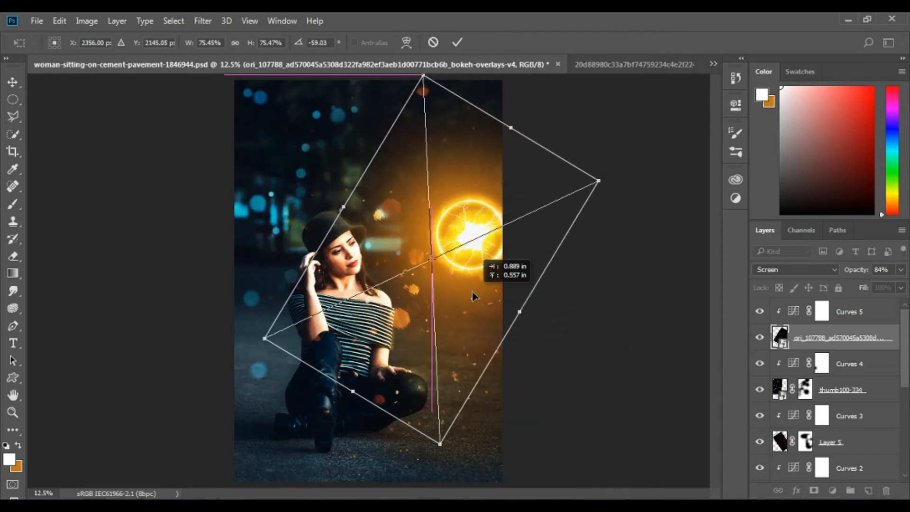
left_click_drag(540, 270, 582, 413)
left_click_drag(405, 287, 405, 314)
key("Return")
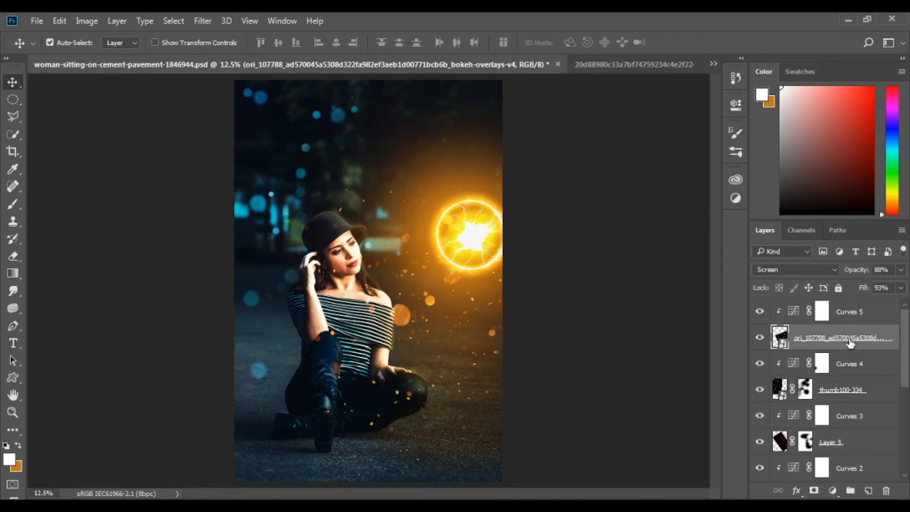
Set the golden bokeh overlay's opacity to 88% and its fill to 85%
left_click(842, 318)
left_click(837, 337)
left_click(829, 321)
left_click(818, 332)
Add a layer mask to the golden bokeh overlay and fade its lights over the woman's legs and hat in black
left_click(814, 491)
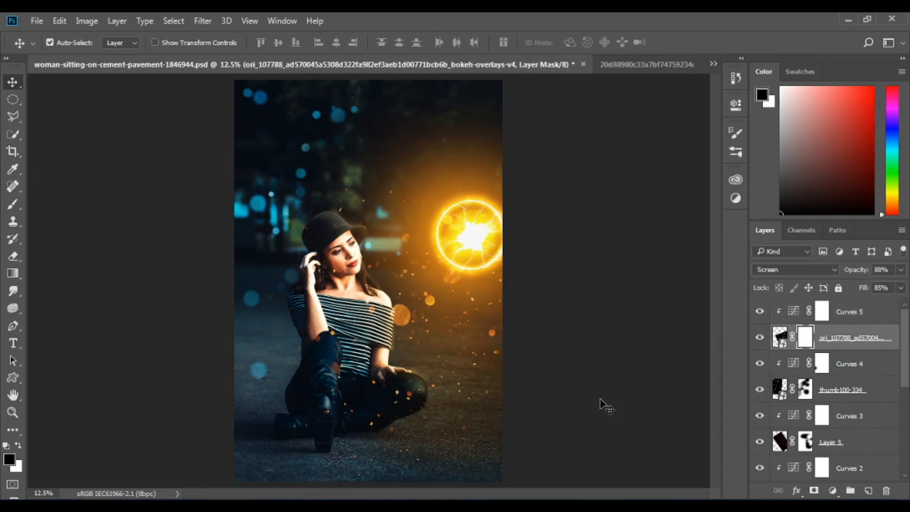
key("b")
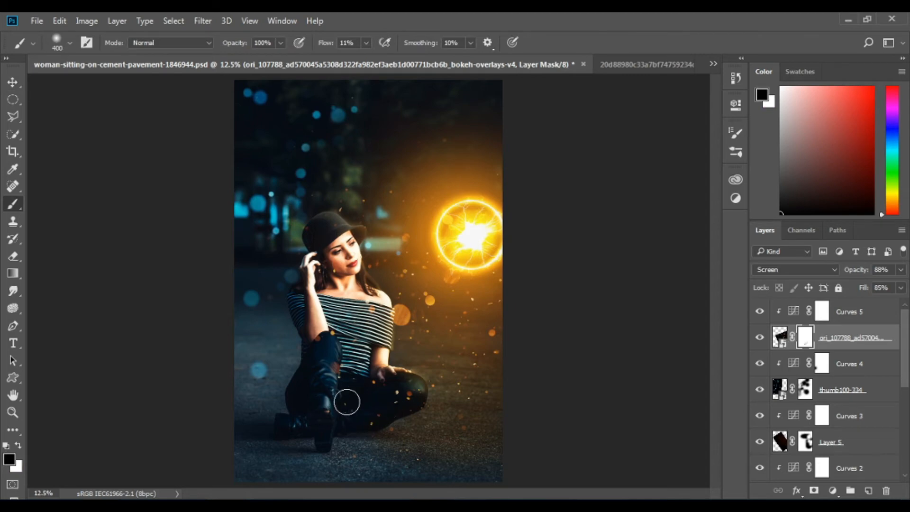
left_click(341, 219)
Mask golden lights beside the knee, below and above the ball and above the hat in black, using a 1000 px brush at 35% flow
left_click(347, 43)
type("35]")
key("]")
key("]")
key("]")
key("]")
key("]")
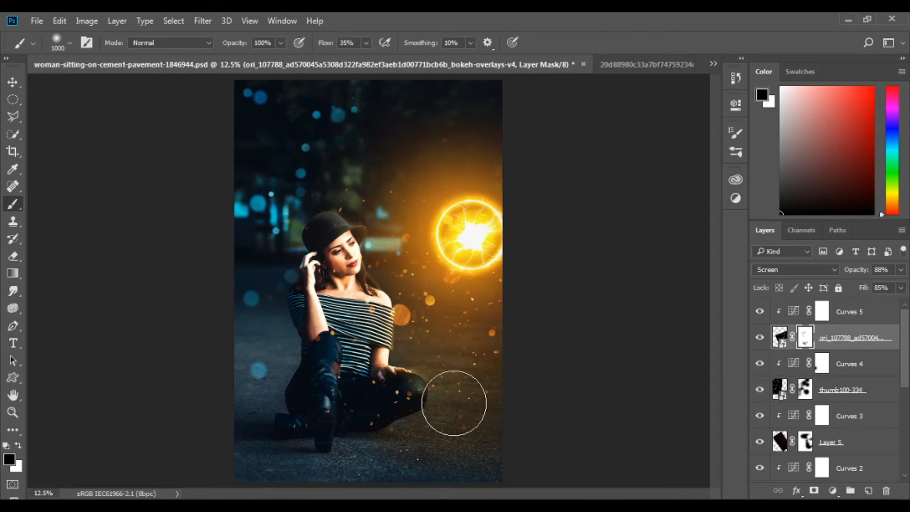
left_click(455, 402)
left_click(457, 354)
left_click(356, 182)
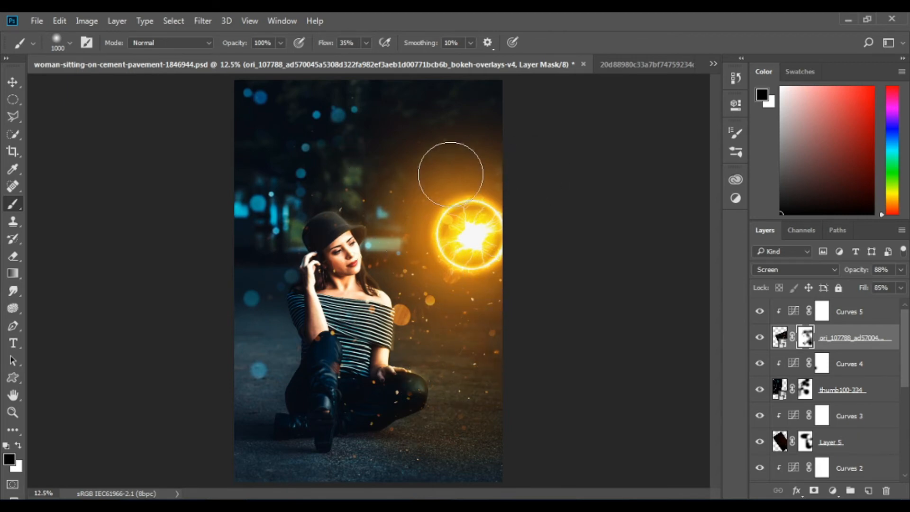
left_click(386, 393)
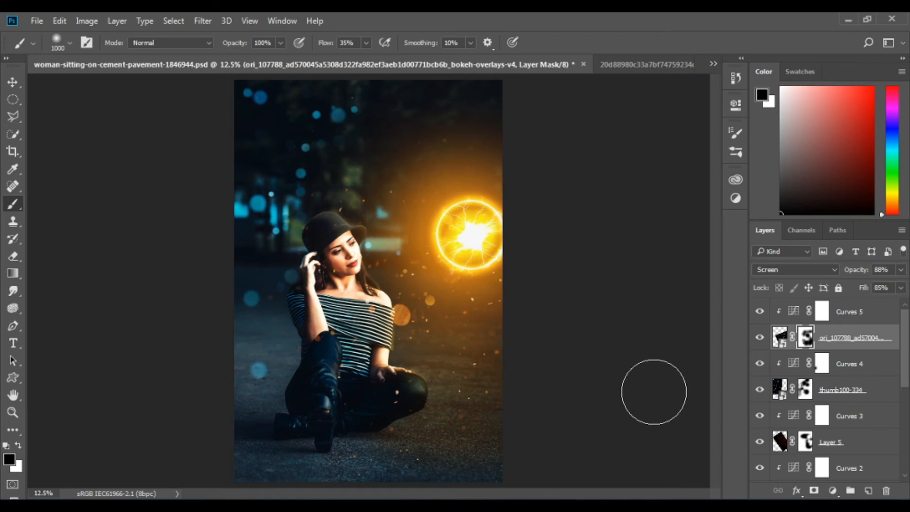
Touch up the Layer 4 mask over the pavement near the photo's lower-right corner
scroll(832, 421, "down", 2)
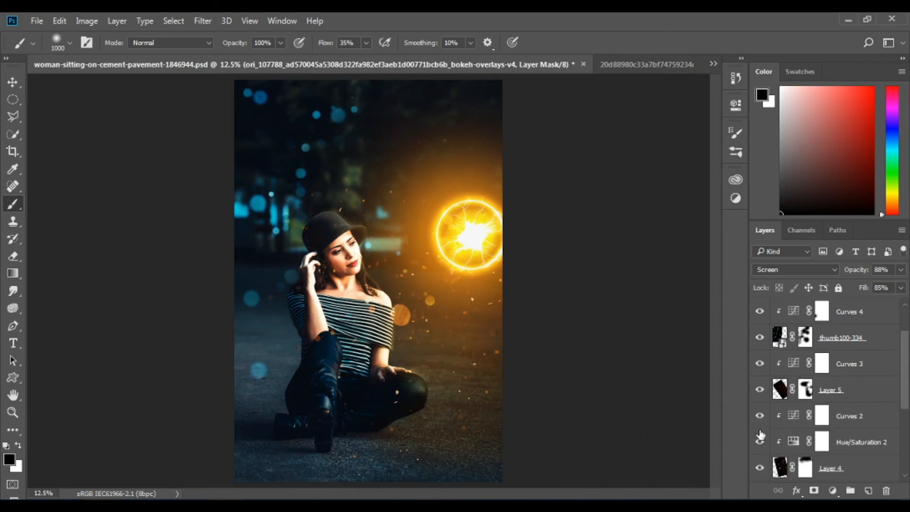
left_click(804, 469)
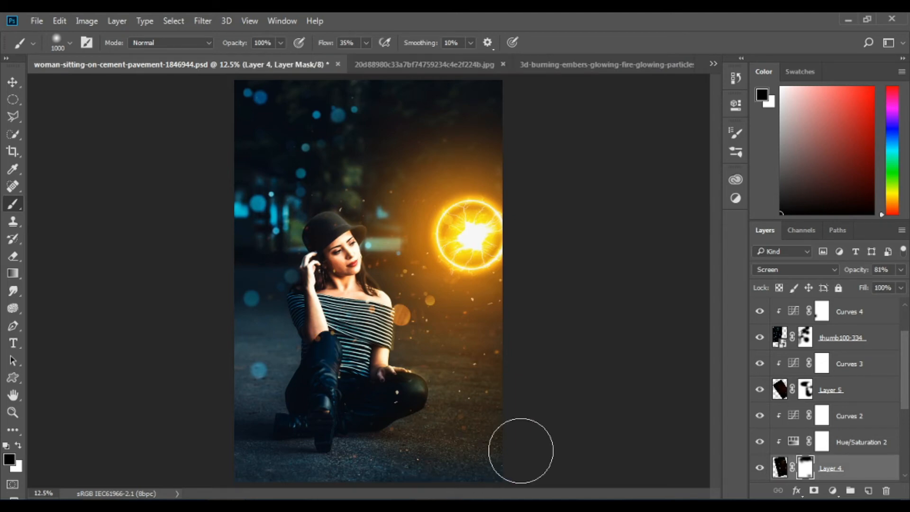
scroll(799, 469, "down", 4)
key("x")
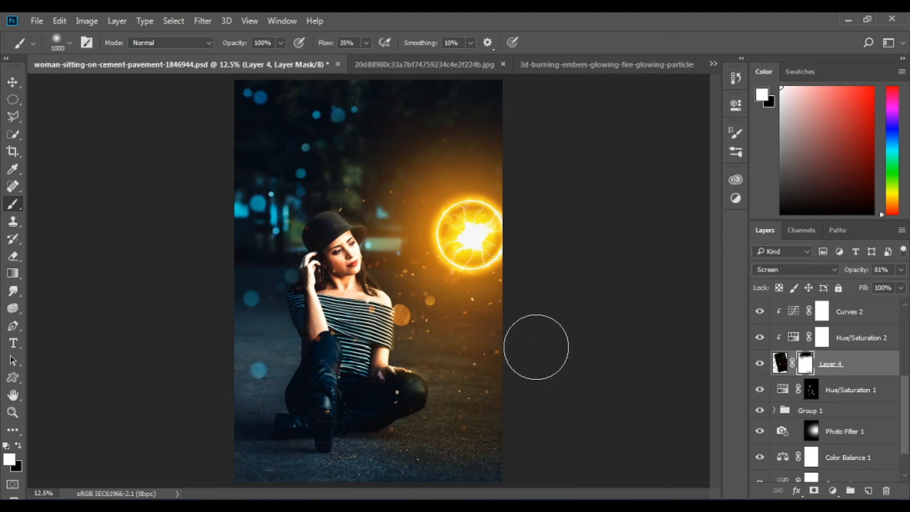
Fine-tune the golden bokeh overlay's opacity and flatten the image into a single background layer
scroll(809, 389, "up", 6)
left_click(820, 344)
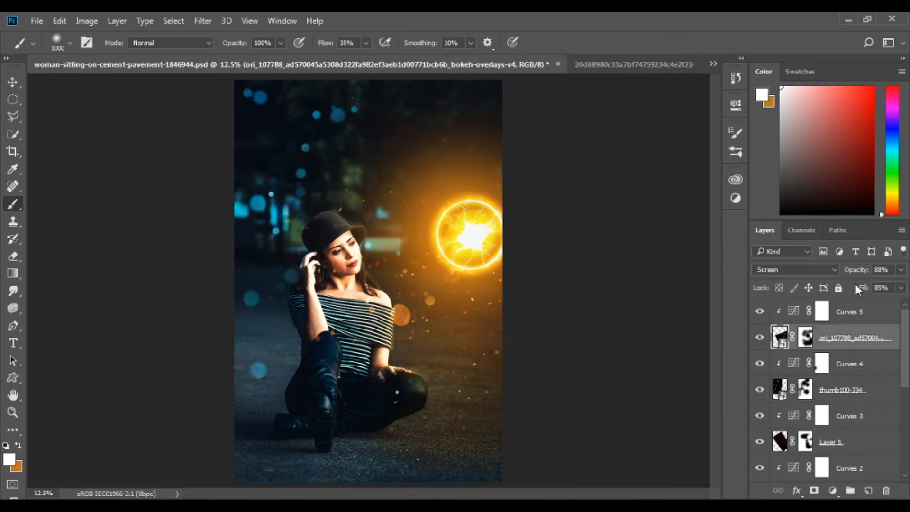
left_click(865, 272)
mouse_move(865, 275)
left_mouse_down()
mouse_move(855, 280)
mouse_move(872, 286)
left_mouse_up()
left_click(860, 318)
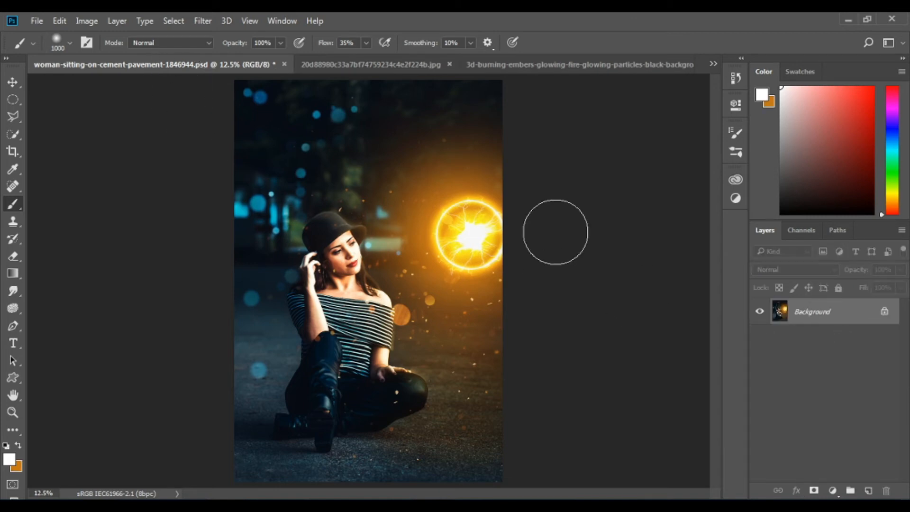
Duplicate the flattened background layer and convert the copy to a smart object
key("ctrl+j")
right_click(812, 311)
left_click(587, 247)
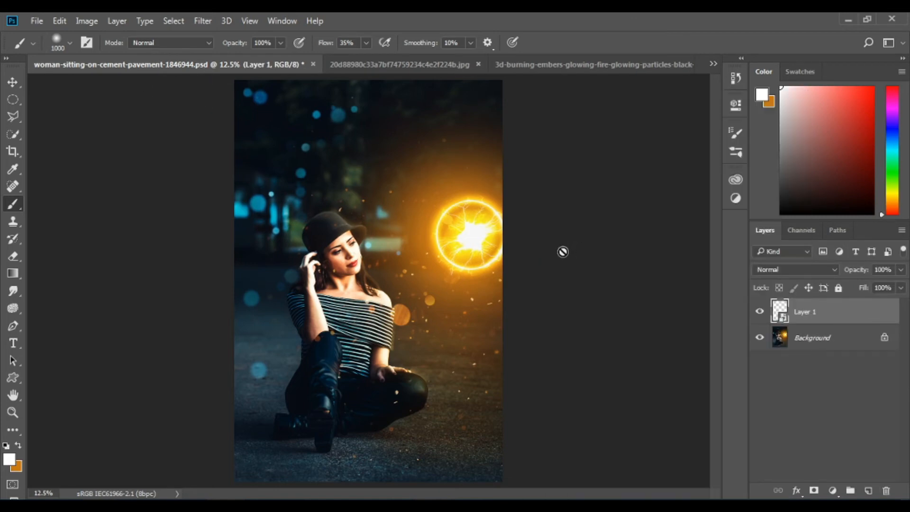
In the Camera Raw Filter, set Temperature to +2, Exposure -0.10, Contrast +28, Highlights +18, Shadows -6 and Blacks +1
left_click(203, 21)
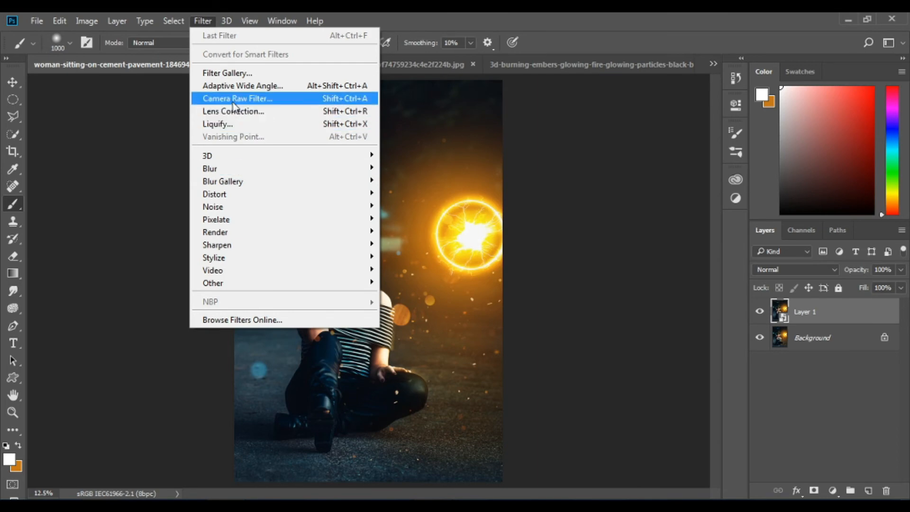
left_click(247, 95)
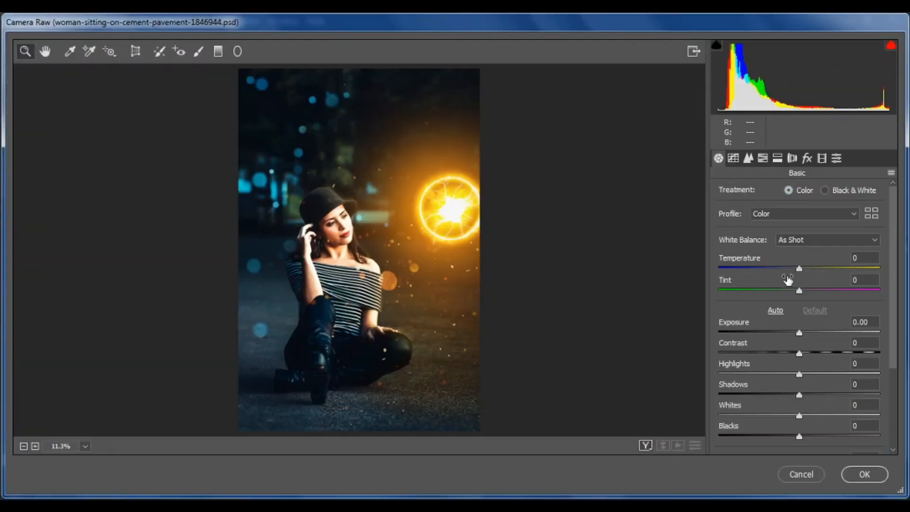
left_click_drag(798, 268, 800, 268)
left_click_drag(799, 333, 794, 359)
scroll(813, 373, "down", 1)
left_click_drag(800, 406, 800, 407)
scroll(800, 416, "down", 1)
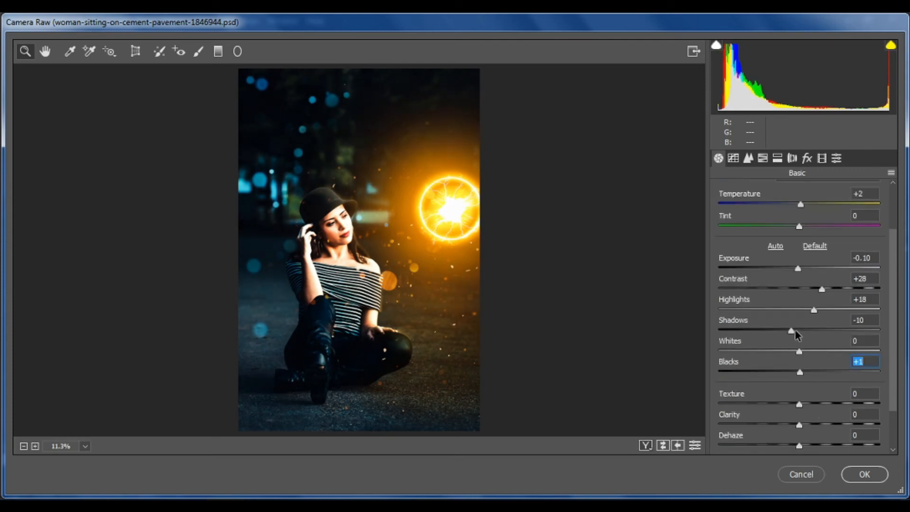
left_click_drag(791, 331, 796, 330)
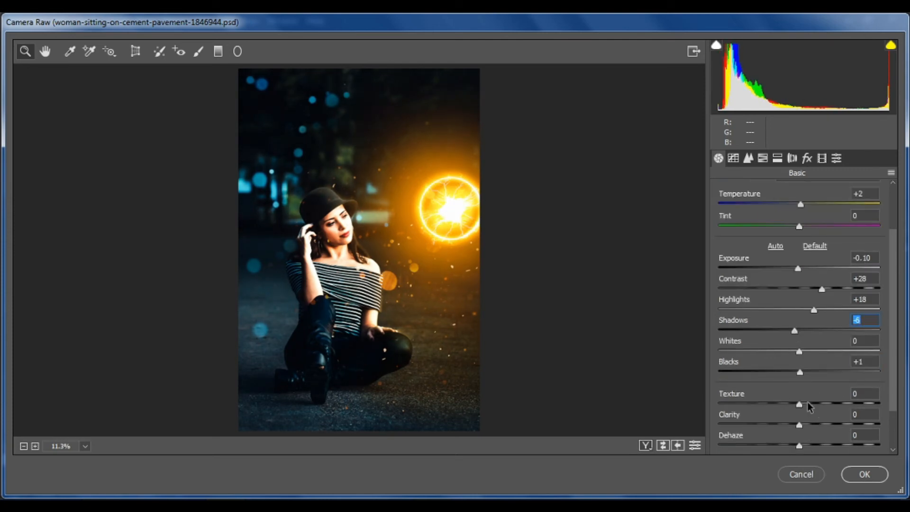
Set Texture to +11, Clarity to +12 and Vibrance to +18 in the Camera Raw basic adjustments
left_click(807, 403)
left_click(805, 423)
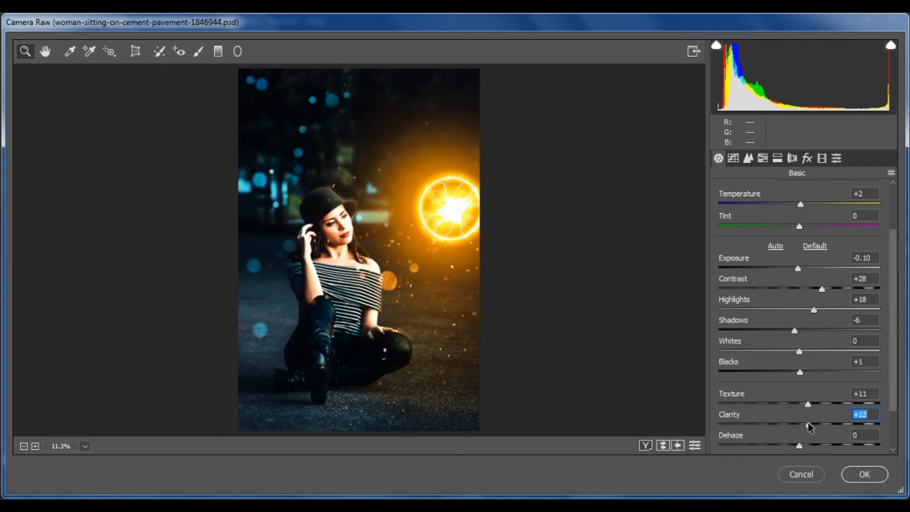
scroll(808, 424, "down", 2)
left_click(813, 421)
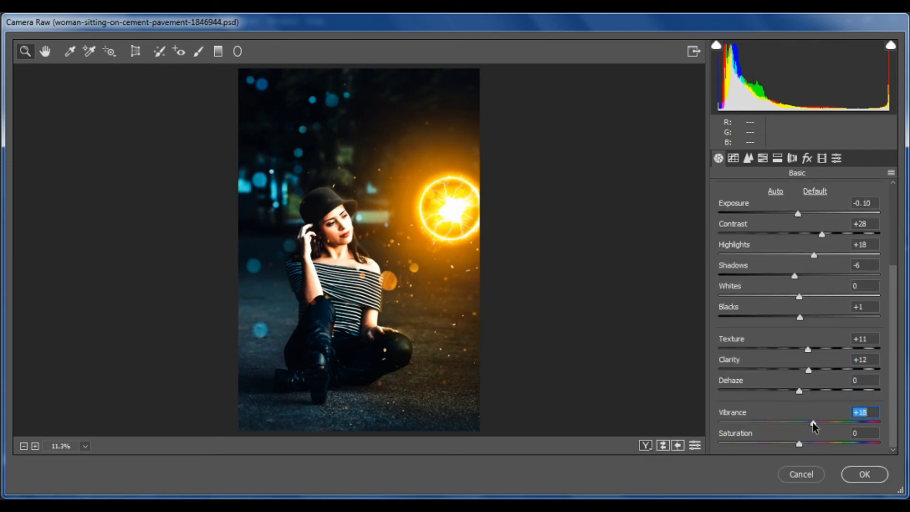
Set the Camera Raw sharpening Amount to 52 and Radius to 1.1
left_click(748, 158)
left_click_drag(749, 213, 762, 237)
left_click(761, 236)
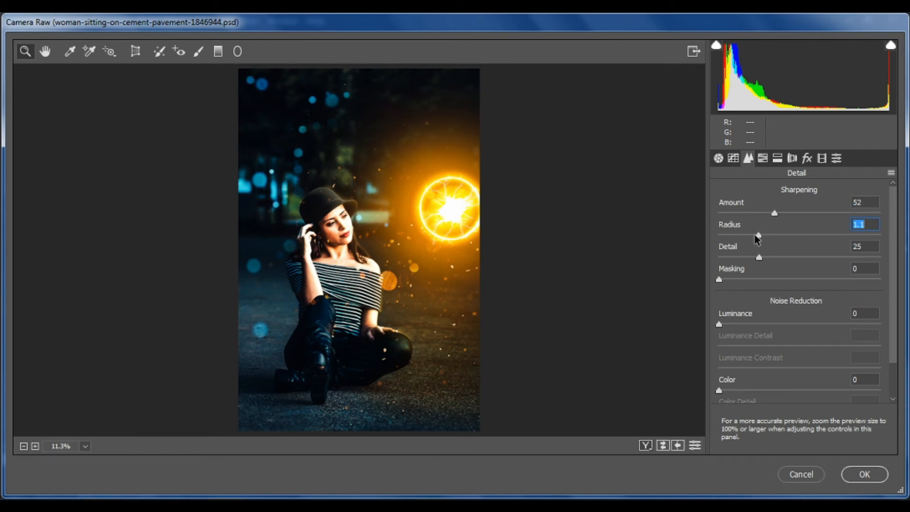
Set noise reduction Luminance to 34, and raise HSL saturation to +13 for Yellows and +38 for Blues
left_click(763, 323)
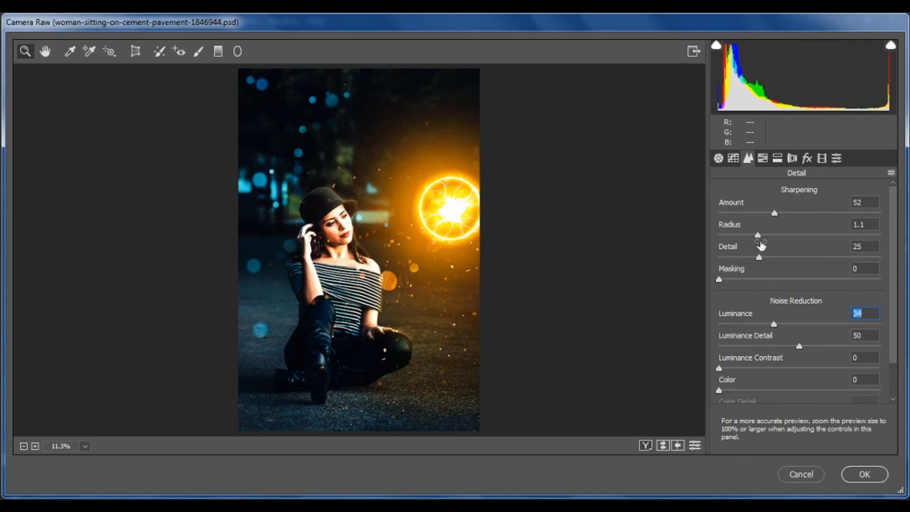
left_click(762, 158)
left_click(814, 286)
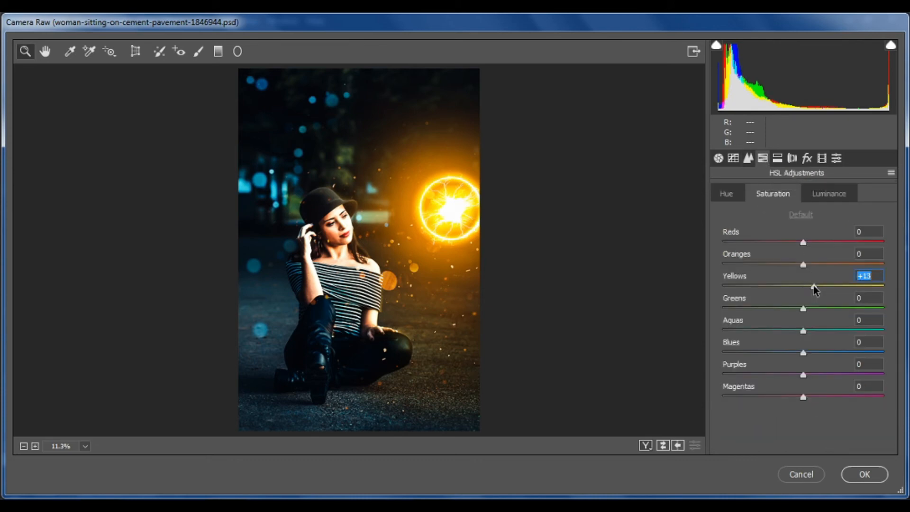
left_click_drag(811, 352, 835, 353)
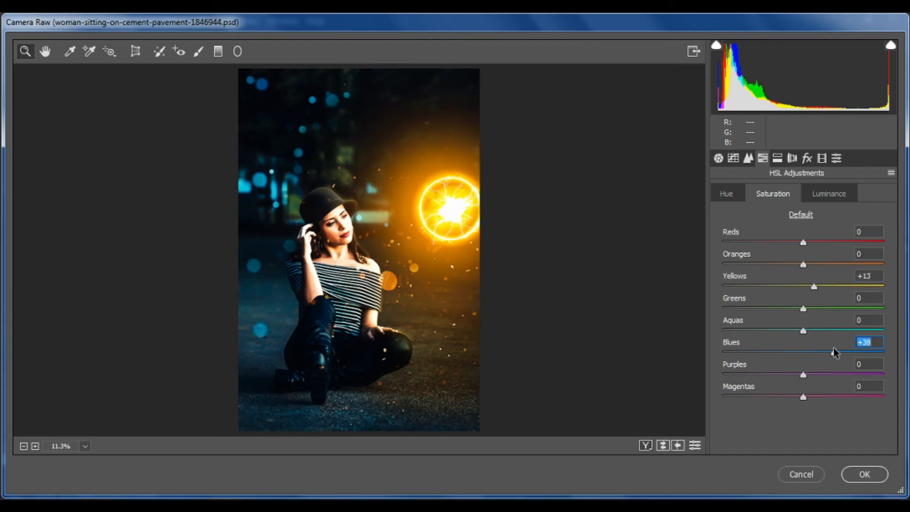
Split-tone the image with highlights at Hue 47 and Saturation 12, shadows at Hue 209 and Saturation 18, and adjust the Balance
left_click(777, 158)
left_click_drag(790, 272, 794, 272)
type("0")
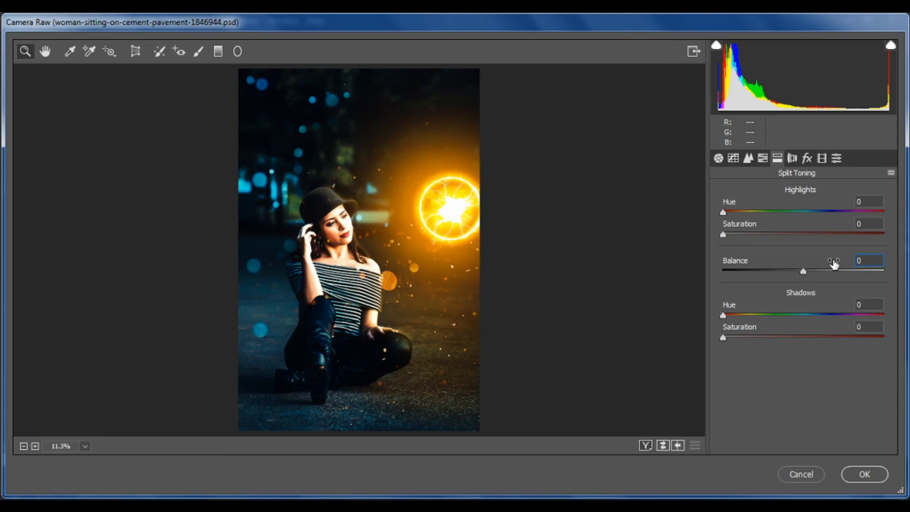
left_click(743, 212)
left_click(742, 234)
left_click(815, 314)
left_click_drag(742, 336, 752, 337)
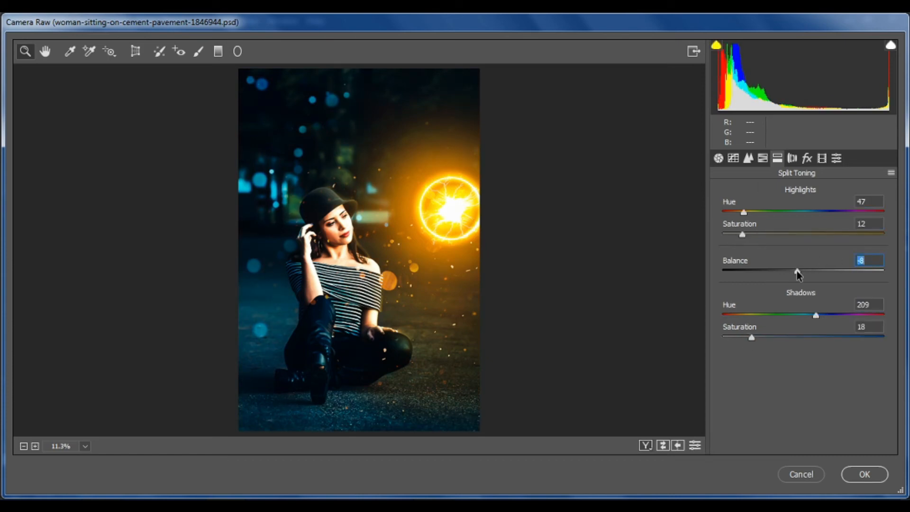
left_click_drag(798, 271, 827, 272)
left_click(743, 234)
Set HSL luminance to +21 for Yellows and -4 for Oranges, and slightly darken the Blues
left_click(763, 158)
left_click(828, 193)
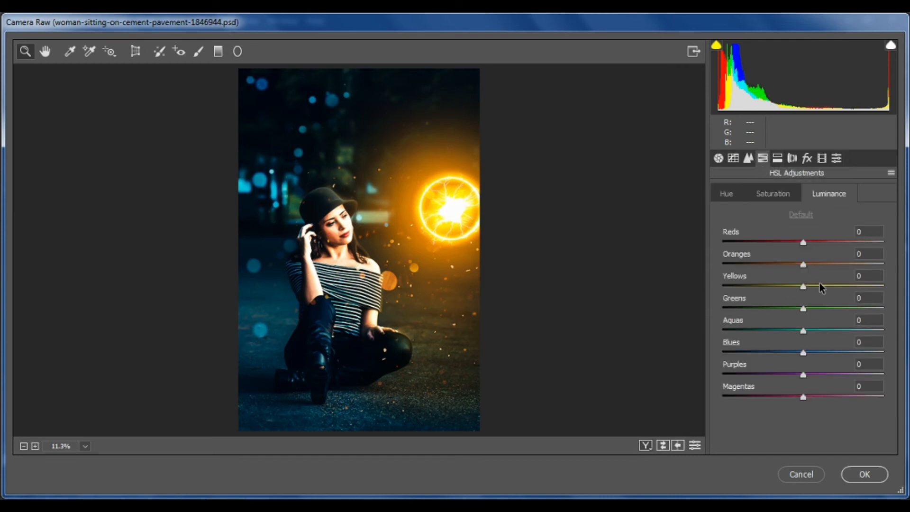
left_click(819, 286)
left_click_drag(811, 264, 799, 268)
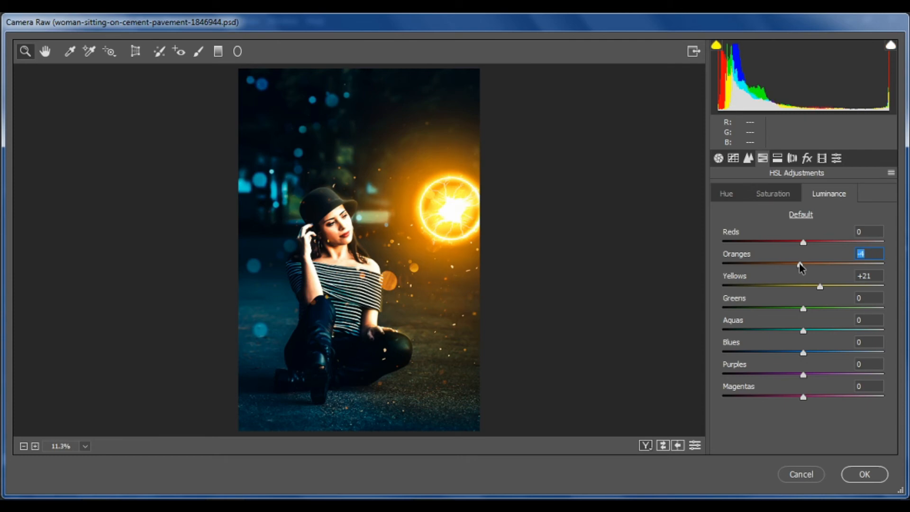
left_click_drag(809, 353, 789, 360)
Set the noise reduction Luminance to 31
left_click(748, 158)
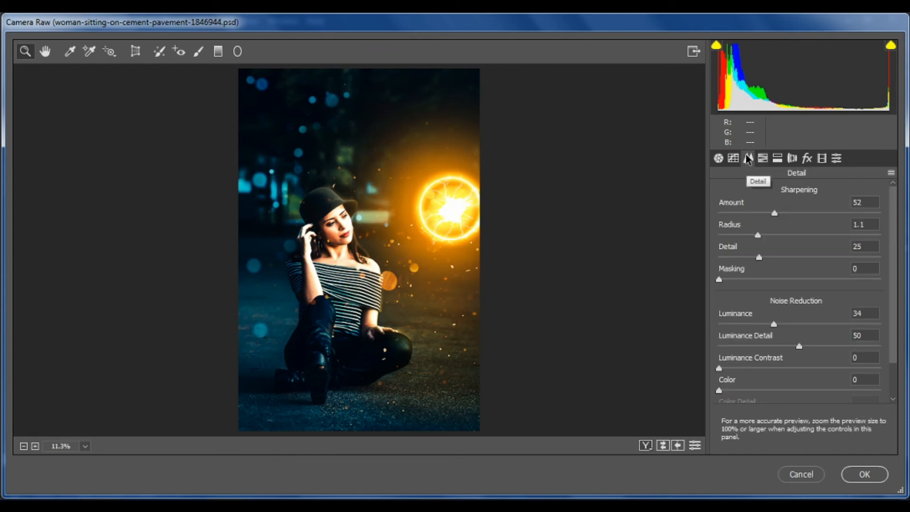
left_click(792, 325)
left_click_drag(792, 327, 769, 326)
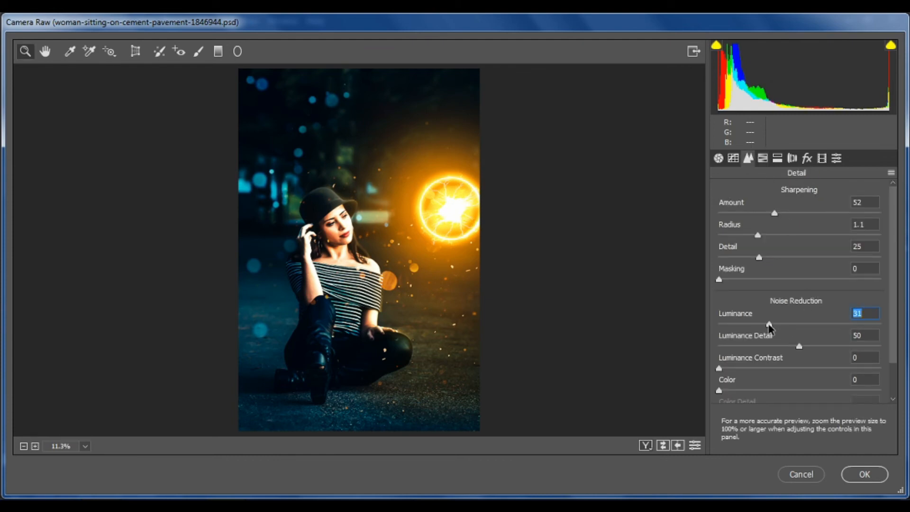
Shift the calibration's Blue Primary hue to about -50, adjust its saturation, and fine-tune the Darks of the tone curve
left_click(822, 158)
left_click_drag(803, 409, 763, 416)
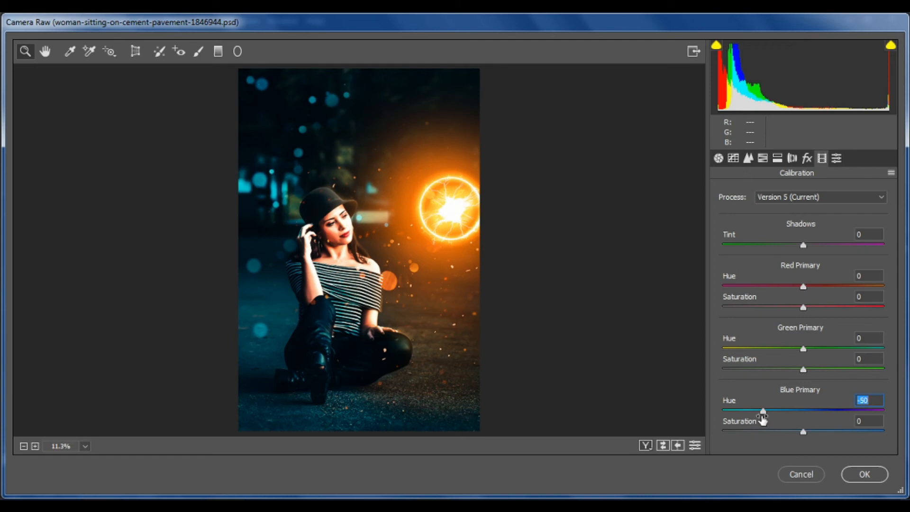
left_click_drag(830, 431, 809, 437)
left_click_drag(763, 410, 766, 413)
left_click(732, 158)
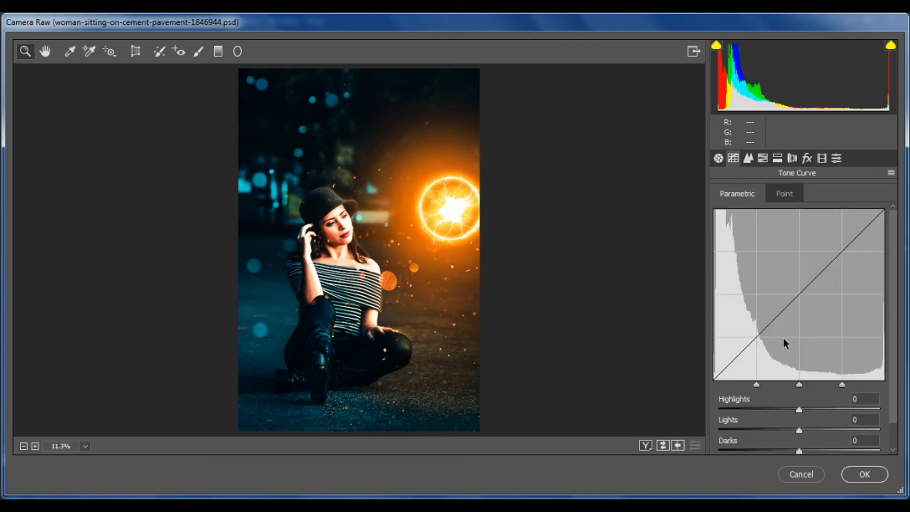
mouse_move(799, 445)
left_mouse_down()
mouse_move(778, 442)
mouse_move(797, 443)
left_mouse_up()
Try a post-crop vignette with an Amount of -8 and reset it to 0
left_click(807, 158)
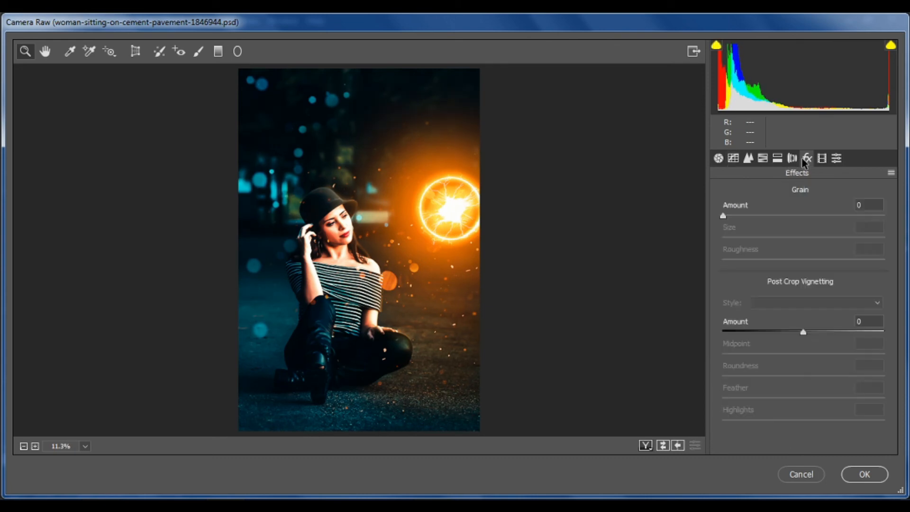
left_click_drag(790, 334, 799, 337)
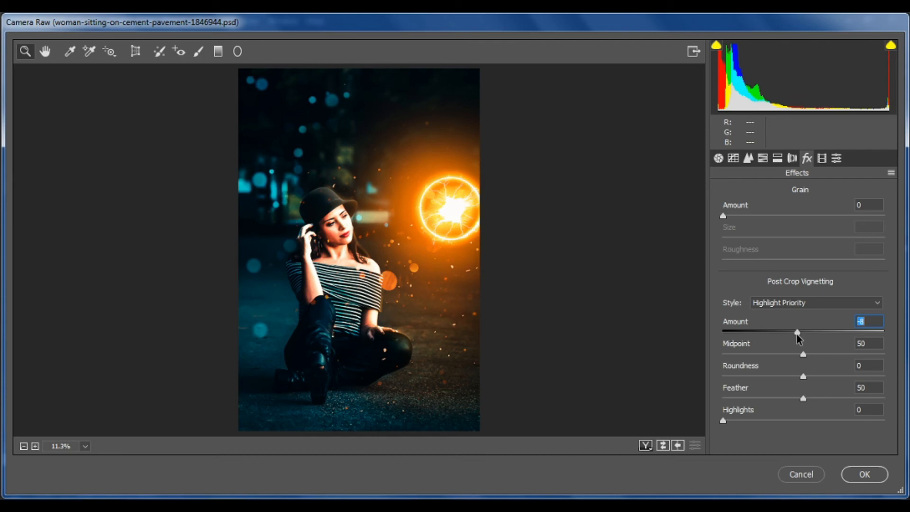
type("0")
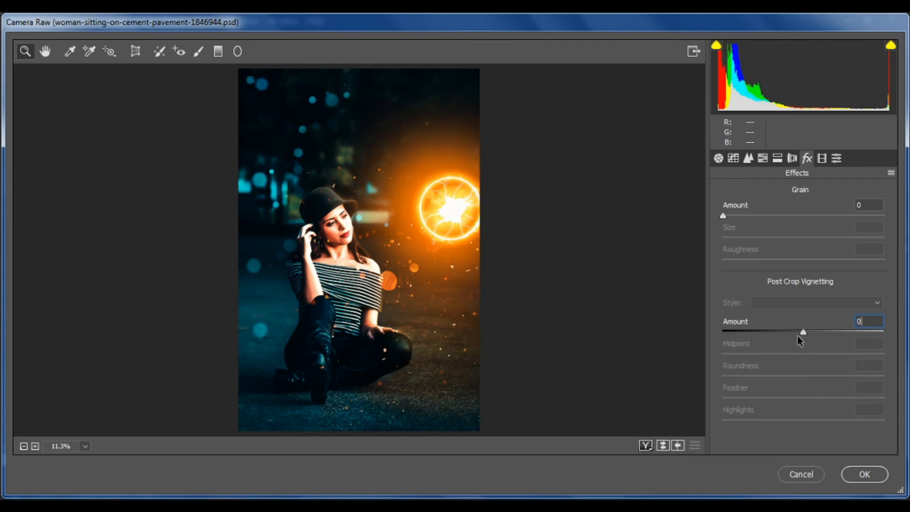
Draw a large radial filter ellipse enclosing the woman and the energy ball
left_click(237, 50)
left_click_drag(271, 126, 417, 363)
left_click_drag(513, 261, 524, 231)
left_click_drag(461, 218, 512, 238)
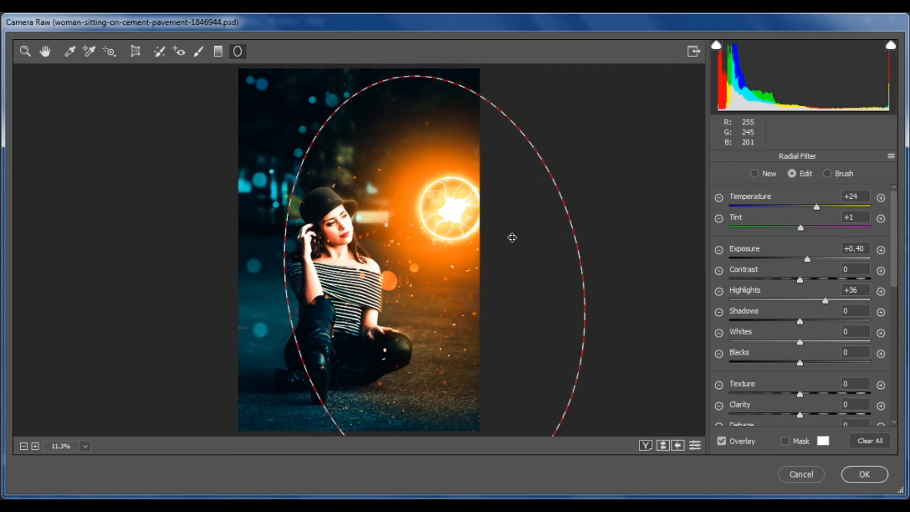
left_click_drag(582, 421, 375, 266)
right_click(427, 241)
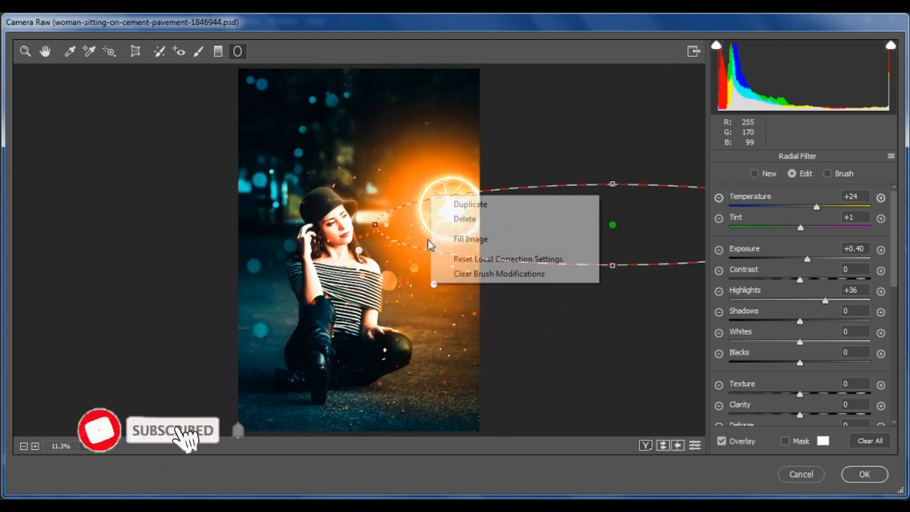
left_click(464, 218)
Reshape and reposition the radial filter ellipse around the energy ball and woman, and set its effect to Outside
left_click(433, 284)
left_click_drag(500, 146, 384, 137)
left_click_drag(439, 274, 437, 244)
left_click(894, 403)
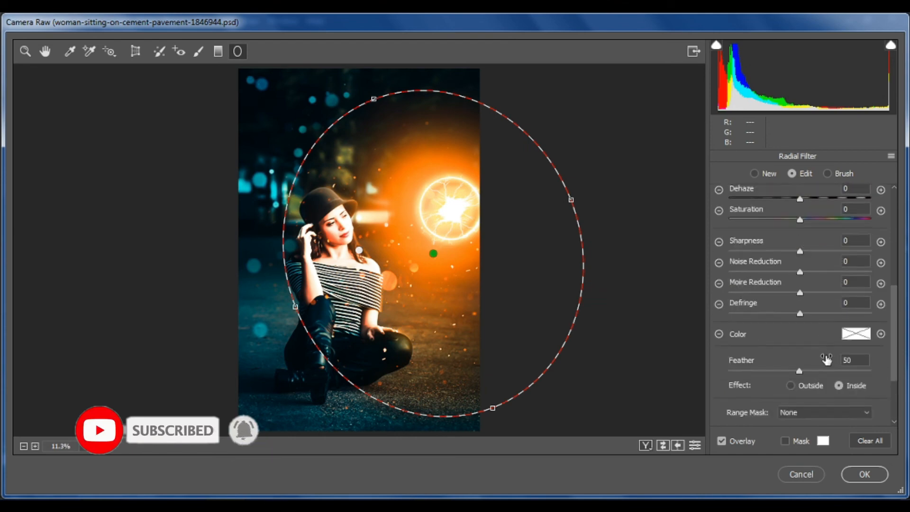
left_click(791, 385)
Reset the radial filter's local corrections and set Exposure to -0.25, Shadows to -7 and Blacks to -3
scroll(826, 353, "up", 5)
left_click(891, 155)
left_click(801, 210)
left_click_drag(799, 259, 789, 260)
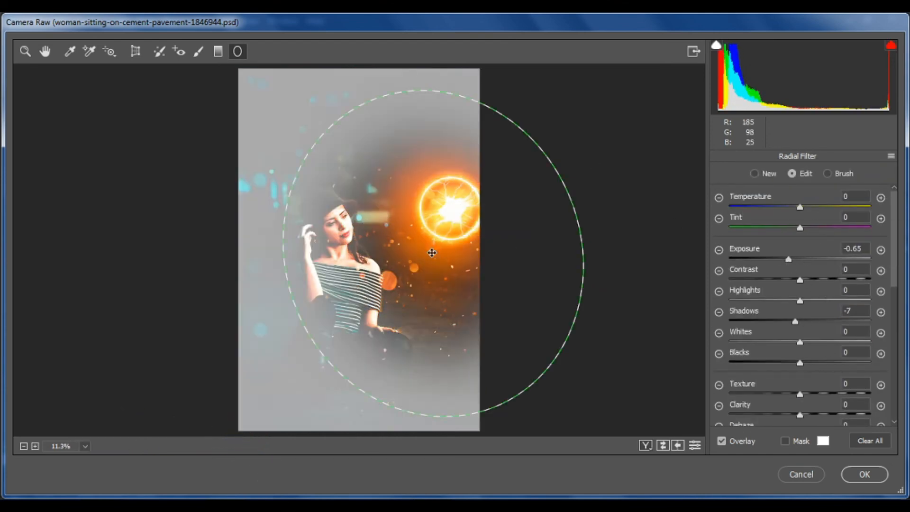
left_click_drag(788, 259, 795, 259)
left_click(650, 365)
left_click(432, 253)
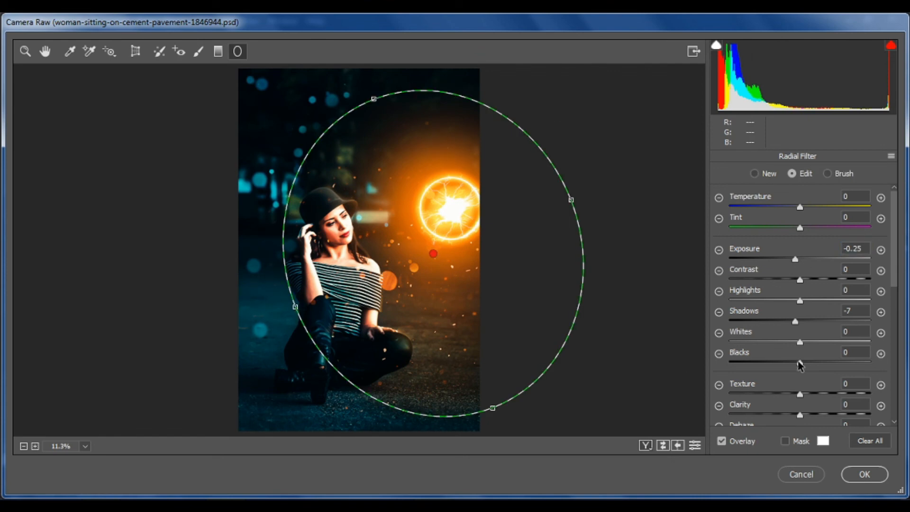
left_click_drag(800, 364, 798, 364)
left_click(571, 180)
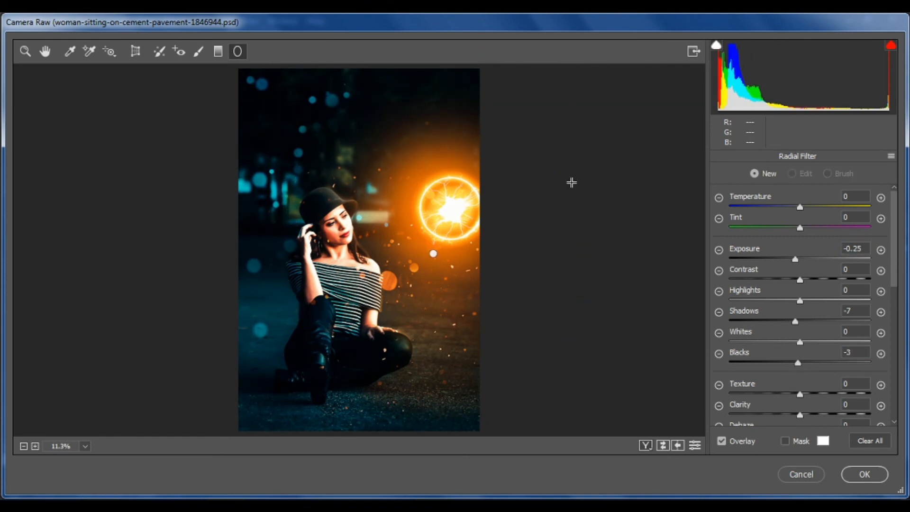
Set the Tint to +16 in the Camera Raw basic adjustments
left_click(23, 51)
left_click(718, 158)
scroll(739, 240, "up", 3)
mouse_move(800, 268)
left_mouse_down()
mouse_move(812, 268)
mouse_move(802, 246)
mouse_move(811, 268)
left_mouse_up()
Raise the Blacks of the radial filter slightly and apply the Camera Raw Filter to the smart object
left_click(237, 51)
left_click(433, 253)
left_click_drag(798, 363, 807, 368)
key("z")
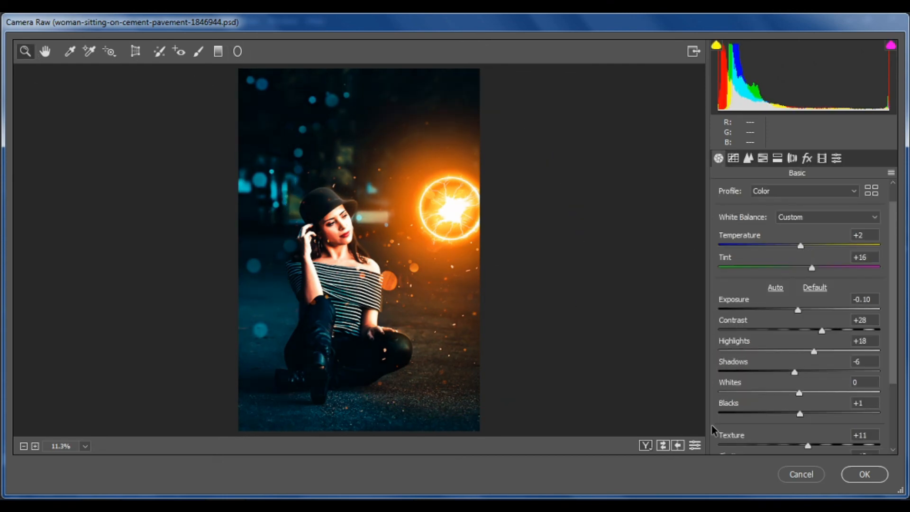
left_click(850, 477)
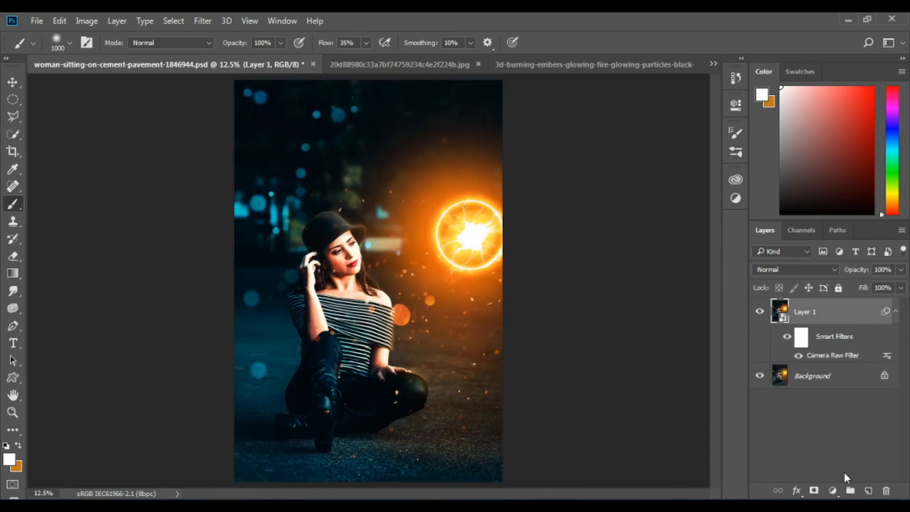
Compare the image with and without the Camera Raw graded layer
left_click(759, 311)
left_click(760, 310)
left_click(759, 310)
left_click(760, 310)
Add a Brightness/Contrast adjustment layer with Brightness -21 and Contrast 2
left_click(833, 492)
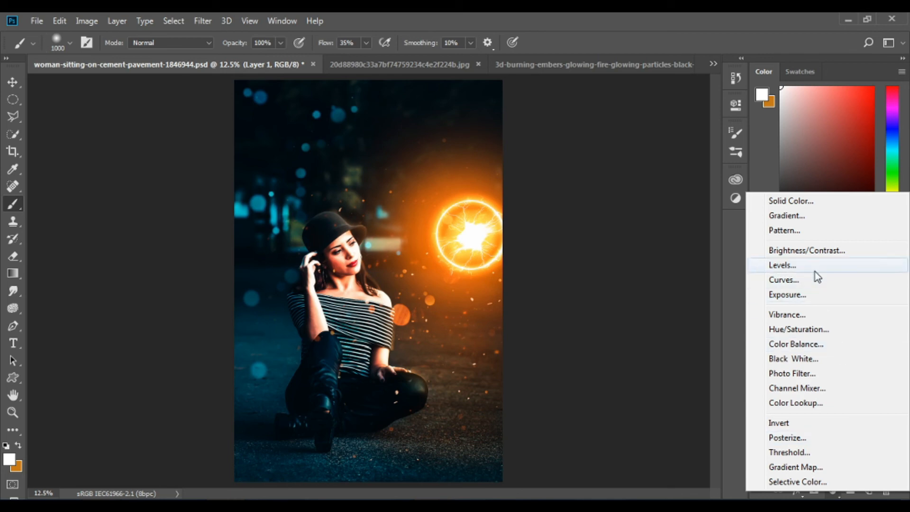
left_click(810, 250)
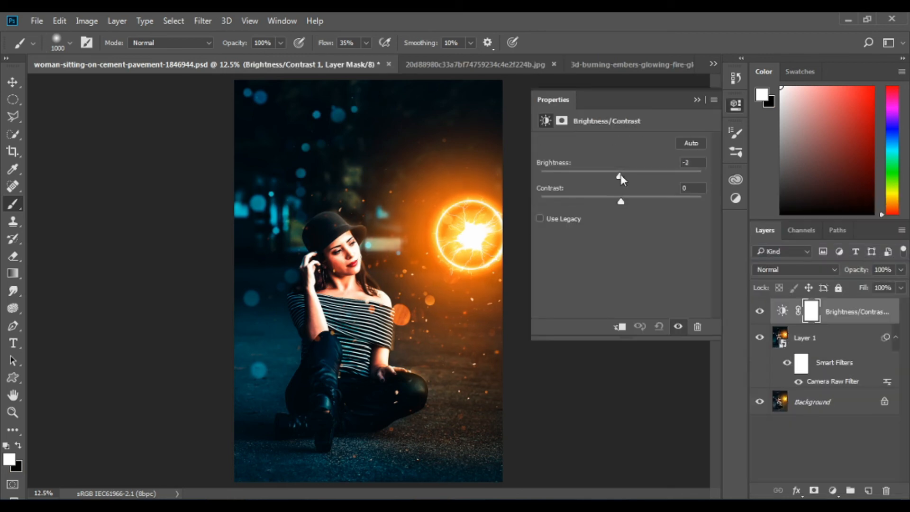
left_click_drag(620, 174, 615, 173)
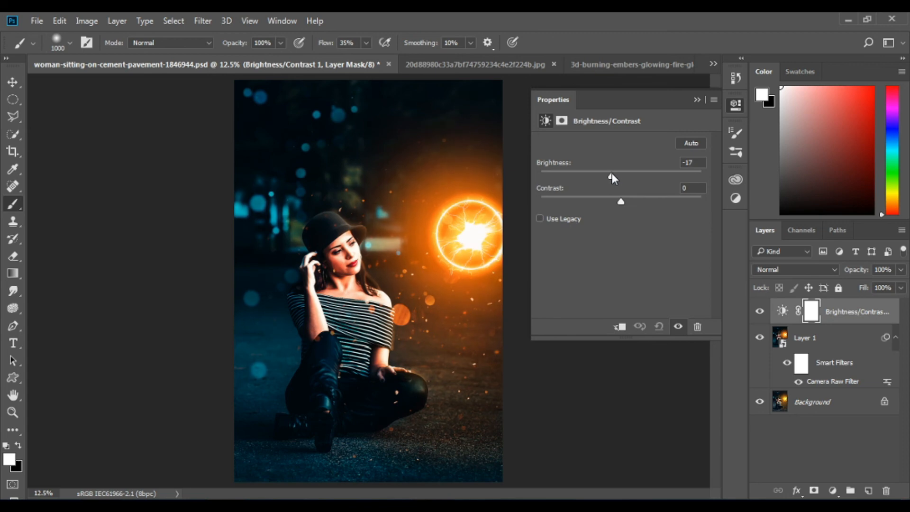
left_click_drag(612, 173, 622, 205)
left_click_drag(610, 175, 613, 176)
left_click(697, 99)
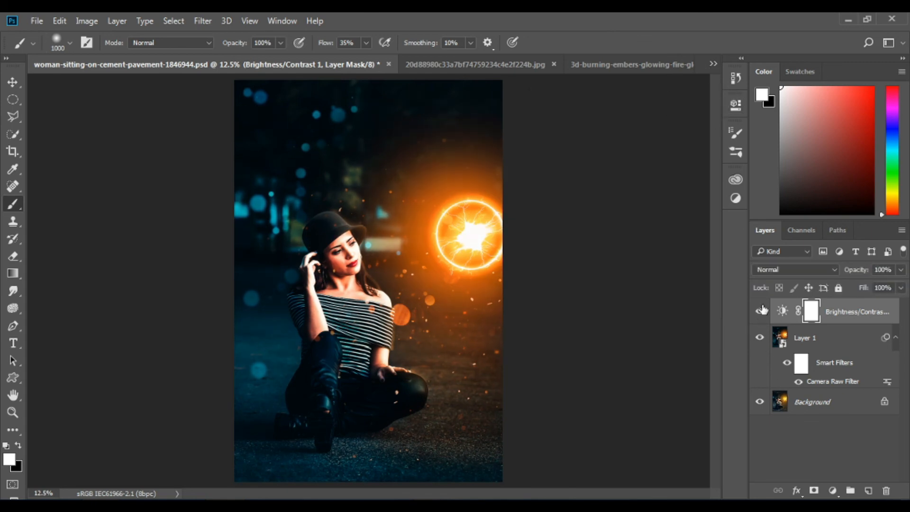
double_click(782, 310)
left_click_drag(614, 177, 611, 178)
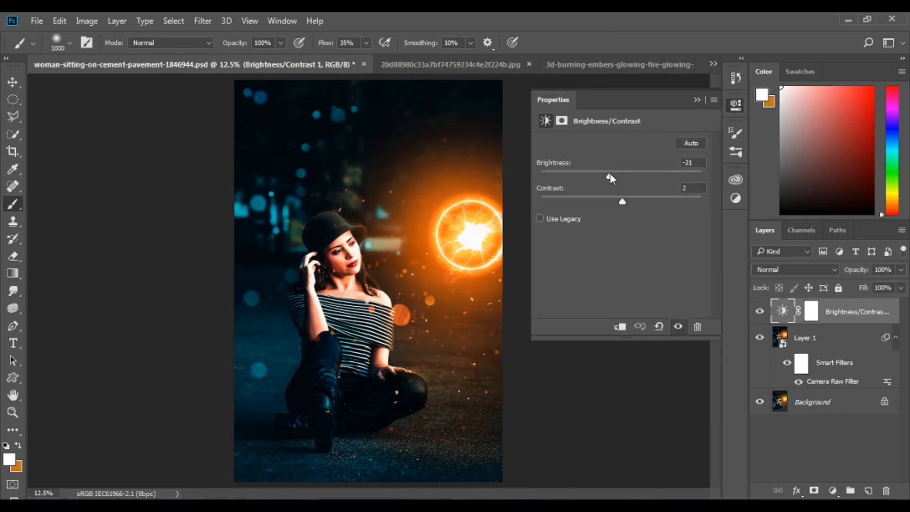
left_click(697, 100)
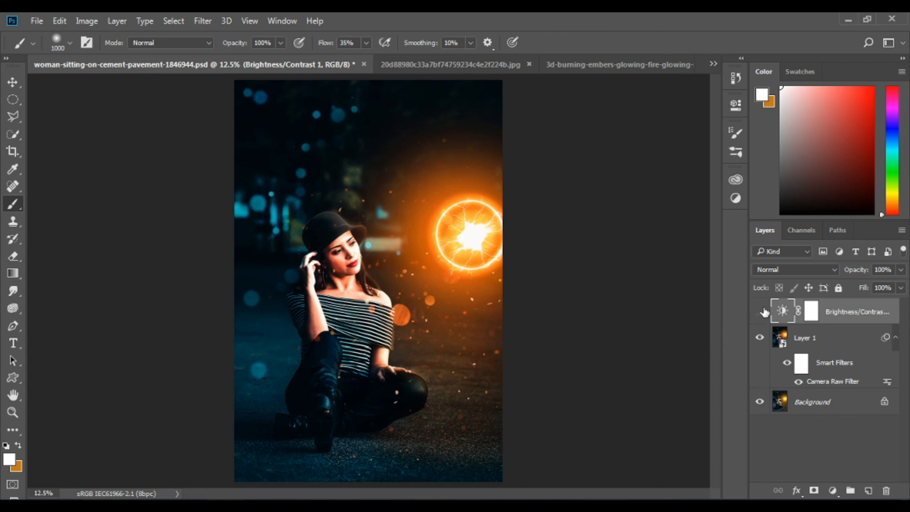
Compare the image with and without the Brightness/Contrast adjustment
left_click(761, 311)
left_click(761, 312)
left_click(761, 312)
left_click(761, 311)
Add a Color Lookup adjustment layer above Brightness/Contrast and load the 3Strip.look 3D LUT
left_click(811, 311)
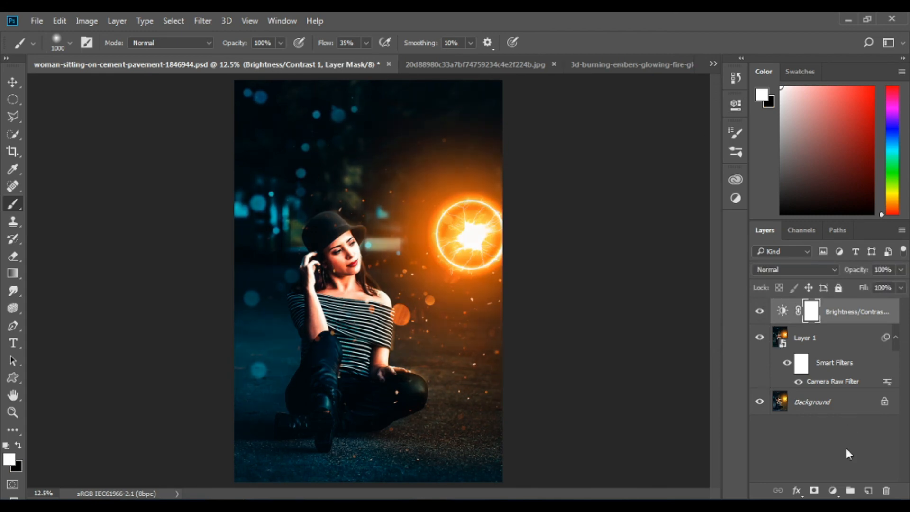
left_click(832, 491)
left_click(817, 400)
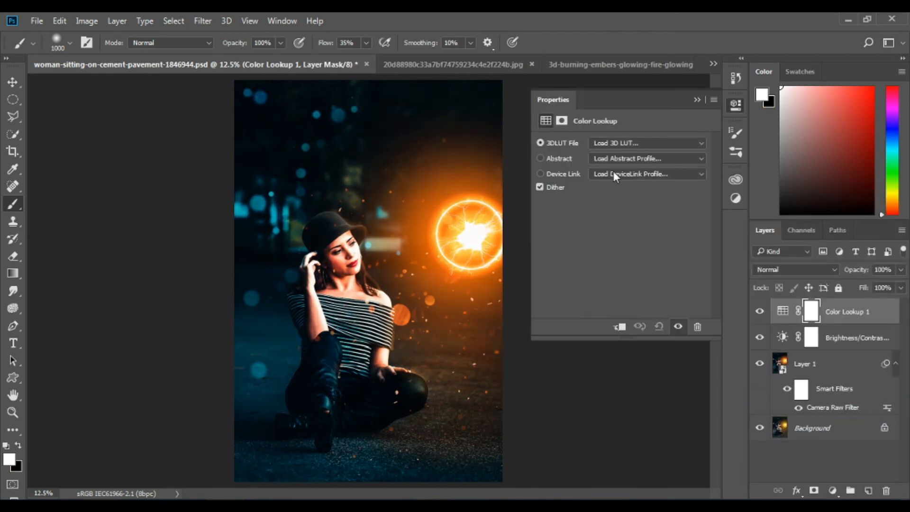
left_click(647, 142)
left_click(648, 169)
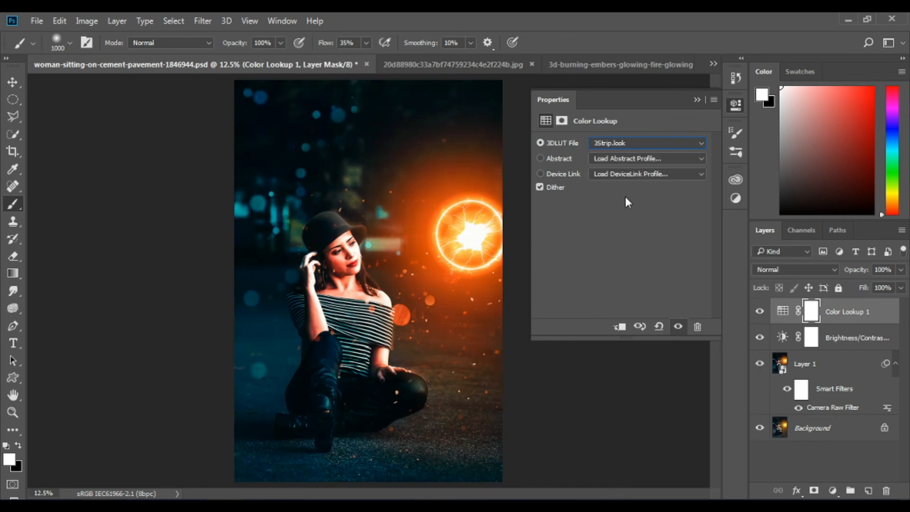
Try out the 3D LUT presets on the Color Lookup adjustment and settle on Moonlight.3DL
key("Down")
key("Down")
key("Down")
key("Down")
key("Down")
key("Down")
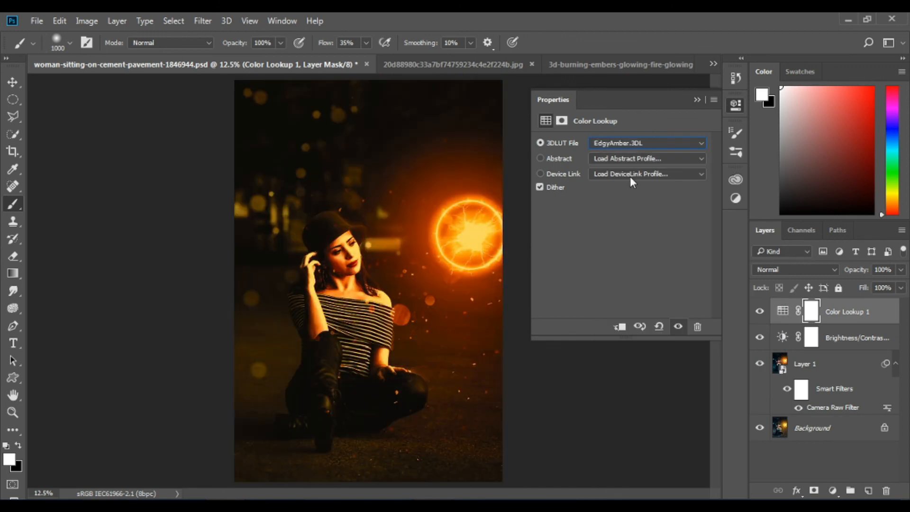
key("Down")
key("Up")
key("Down")
key("Down")
key("Down")
key("Down")
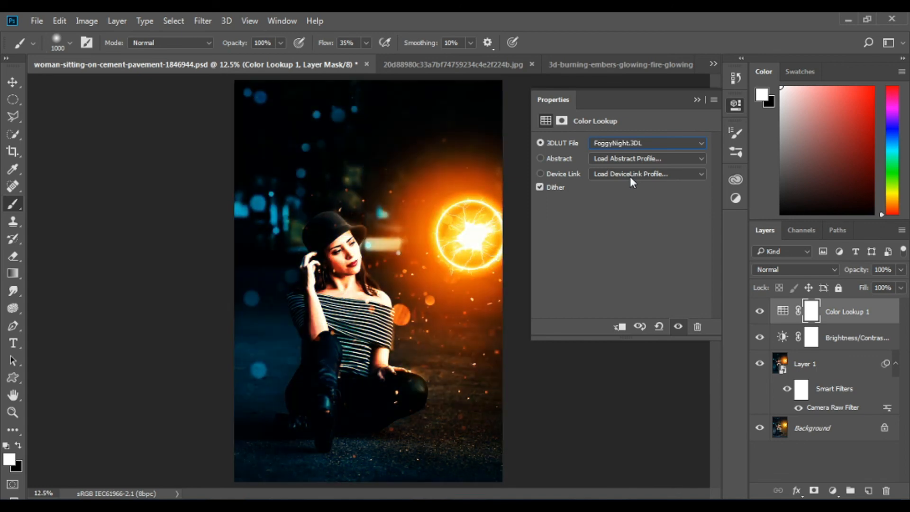
key("Up")
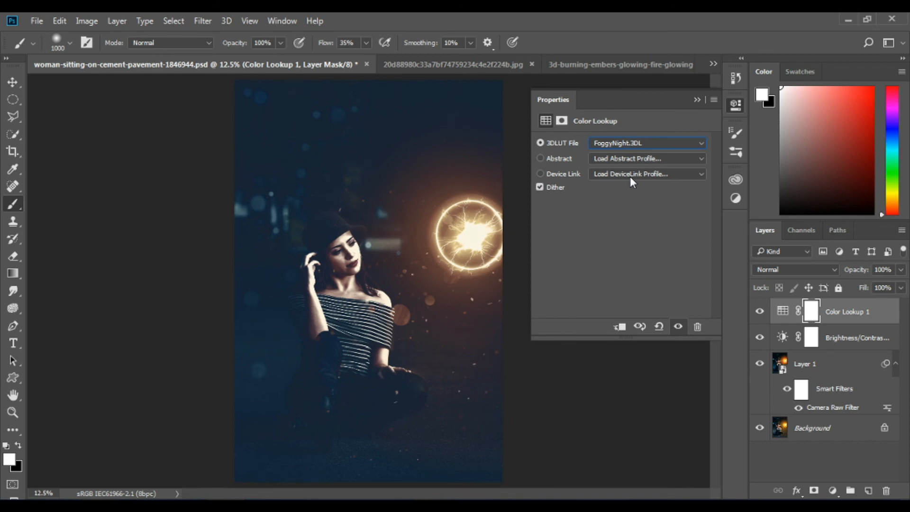
key("Down")
key("Down")
key("Down")
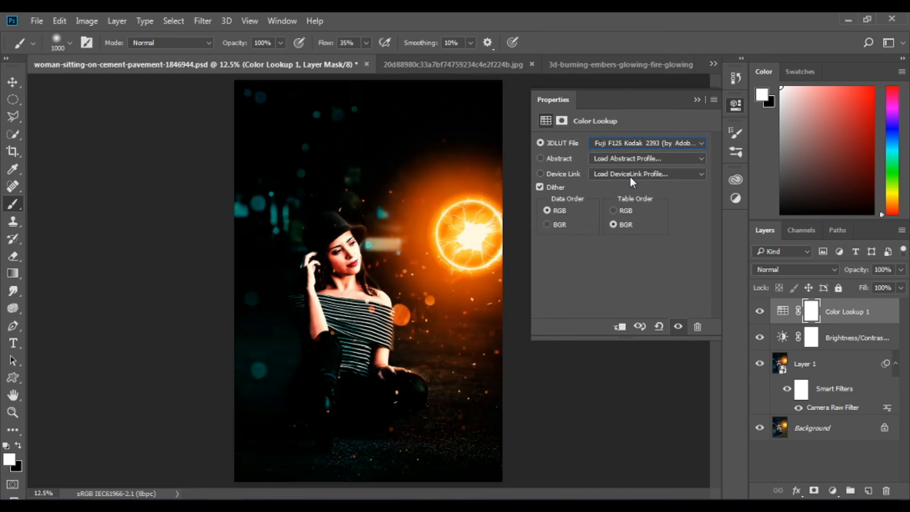
key("Down")
key("Down")
key("Down")
key("Down")
key("Down")
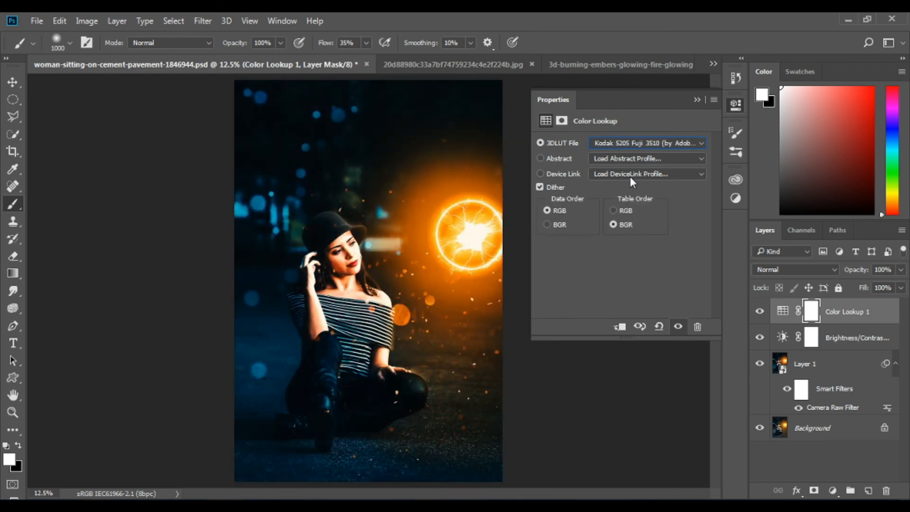
key("Up")
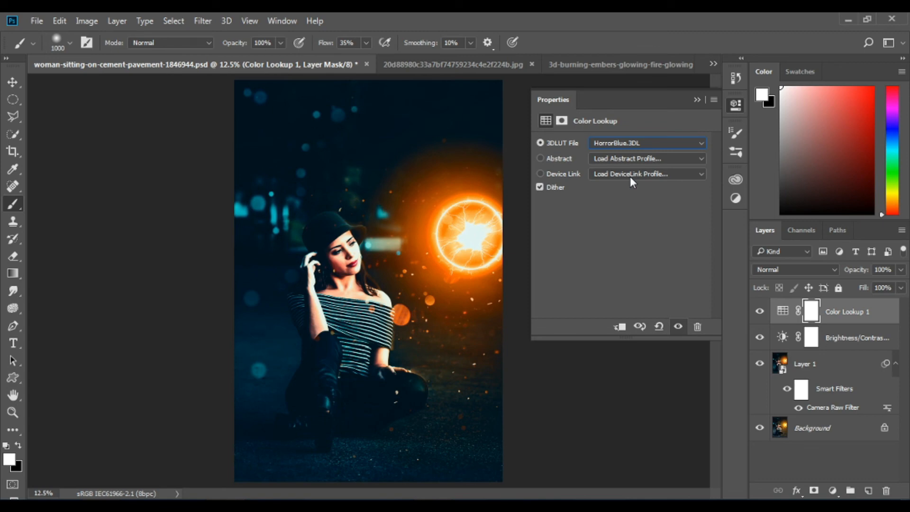
key("Down")
key("Down")
key("Down")
key("Down")
key("Down")
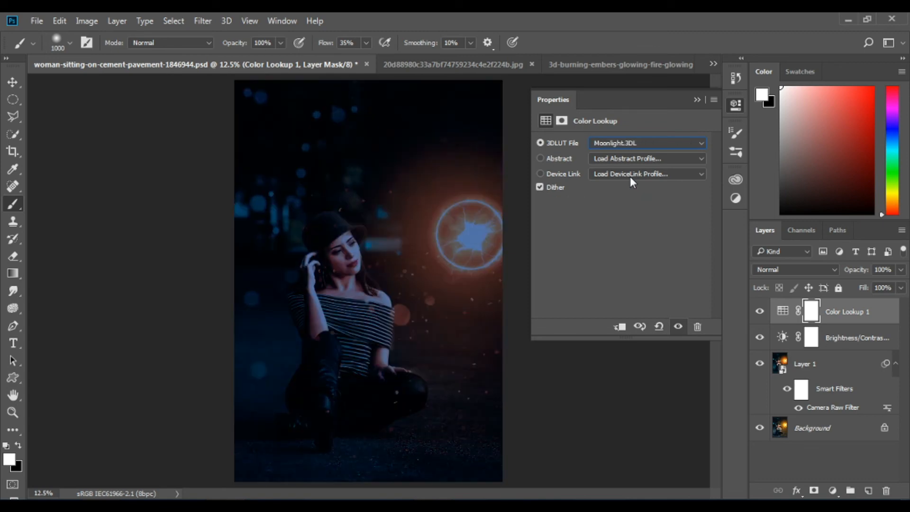
left_click(695, 99)
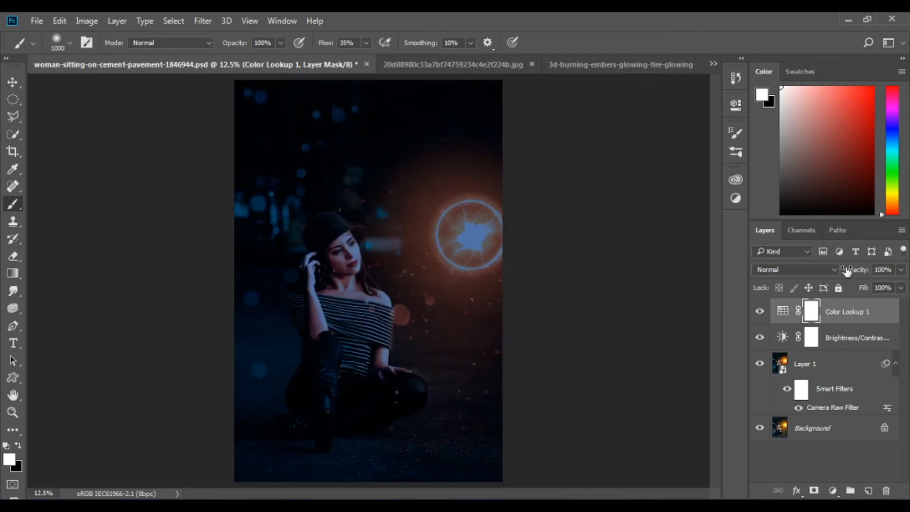
Set the Color Lookup layer's blend mode to Soft Light and lower its opacity to 20%
left_click(846, 269)
left_click(778, 146)
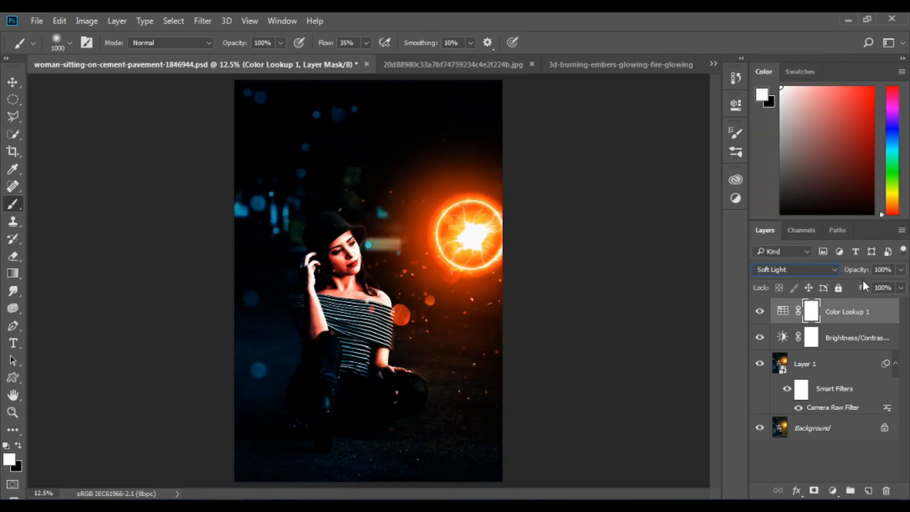
left_click_drag(855, 270, 808, 270)
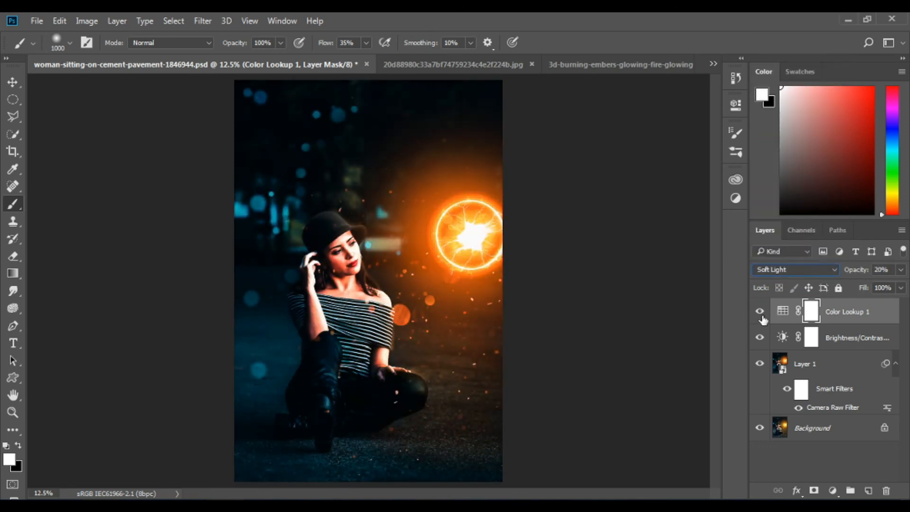
Compare the image with and without the Color Lookup layer and reduce its opacity to 7%
left_click_drag(863, 274, 857, 275)
left_click(759, 311)
left_click(760, 311)
left_click(759, 311)
left_click(760, 312)
left_click_drag(852, 274, 852, 274)
Add a Curves adjustment layer on top and place highlight, midtone and shadow points along the RGB curve
left_click(833, 491)
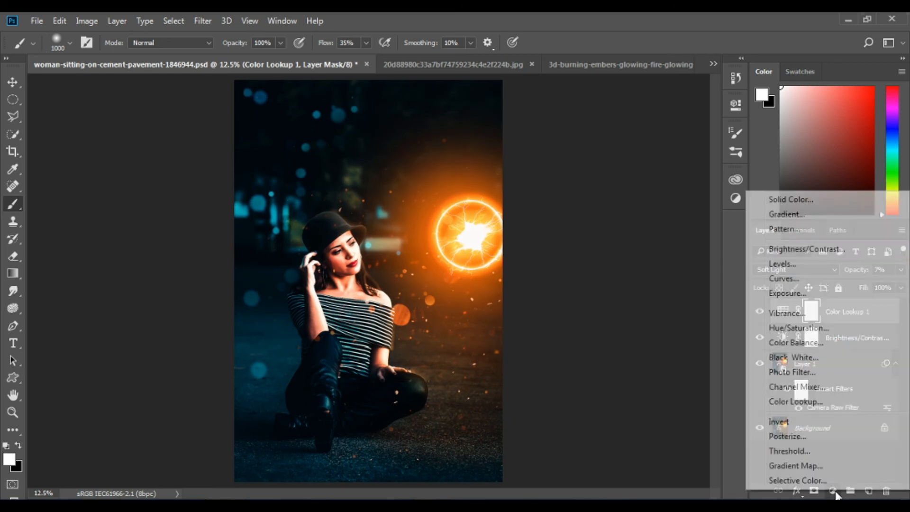
left_click(798, 280)
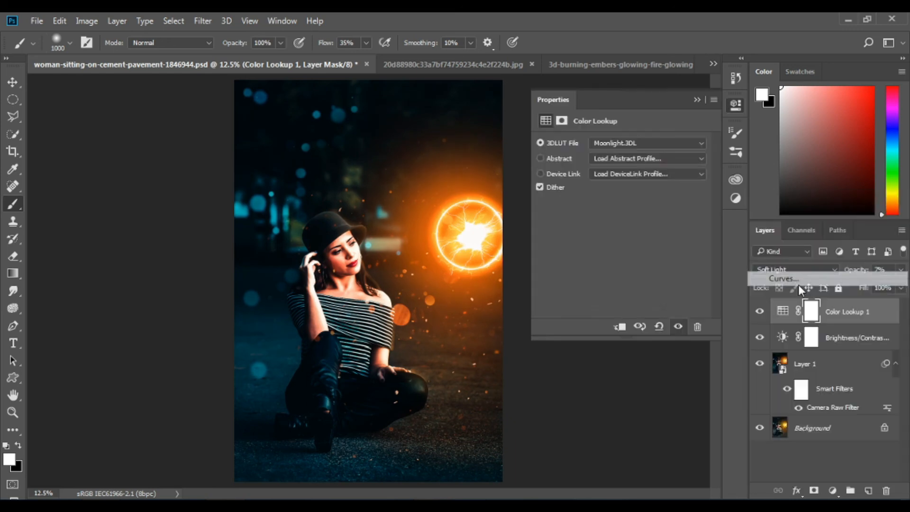
left_click(666, 203)
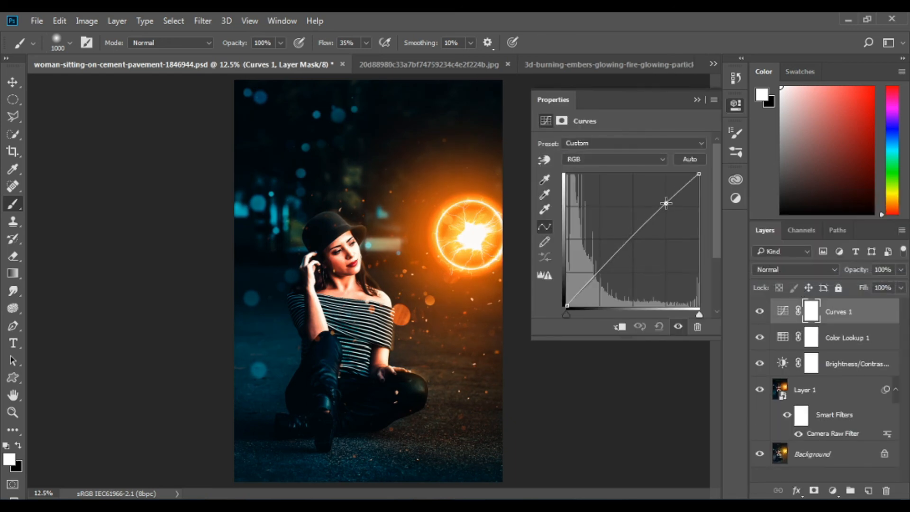
left_click(632, 241)
left_click_drag(631, 241, 631, 239)
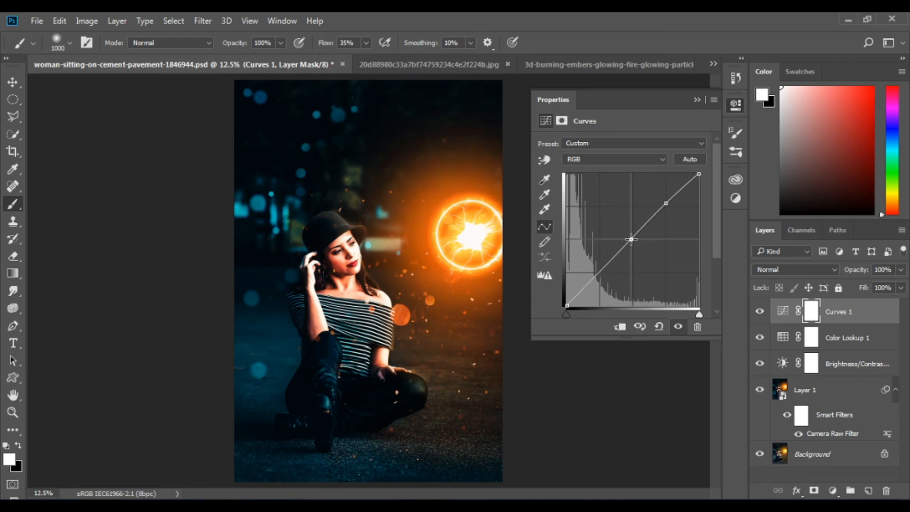
left_click(599, 274)
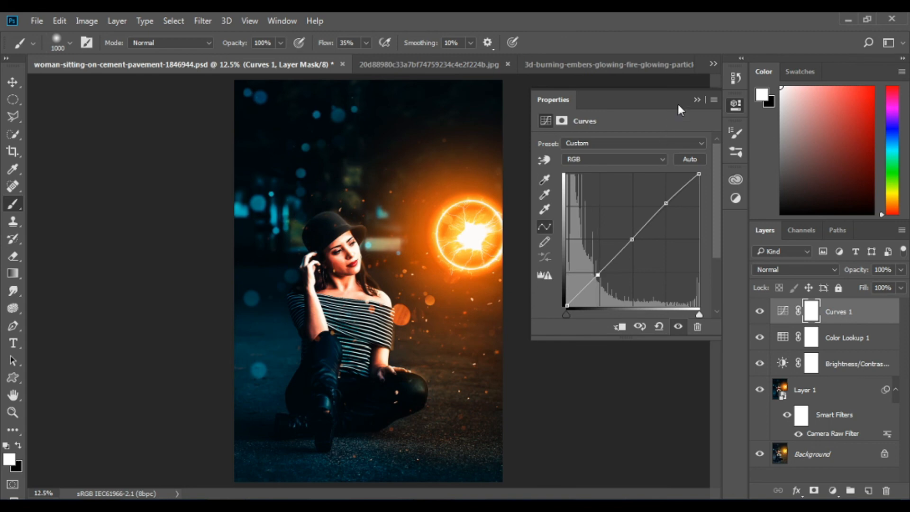
Compare the image with and without the Curves adjustment
left_click(696, 99)
left_click(759, 312)
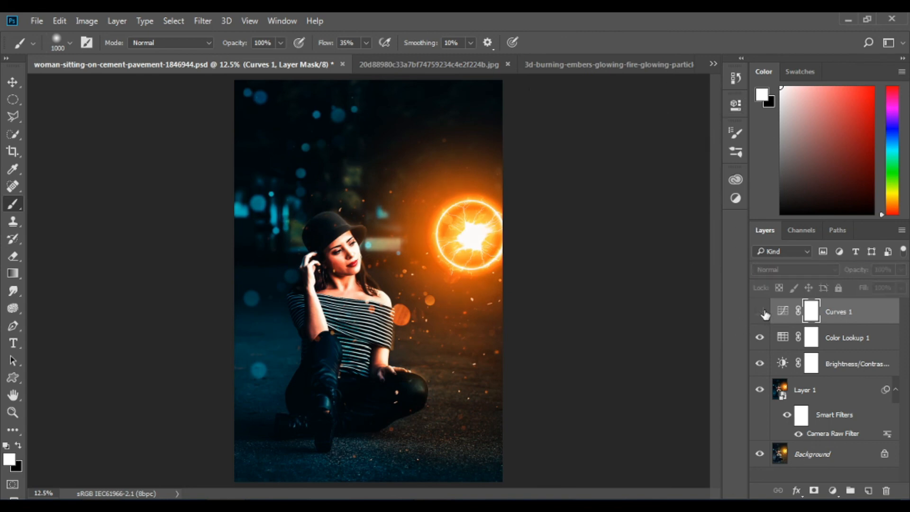
left_click(760, 311)
Raise the black point of the Curves adjustment slightly for faded blacks and fine-tune the shadow point on the RGB curve
double_click(782, 311)
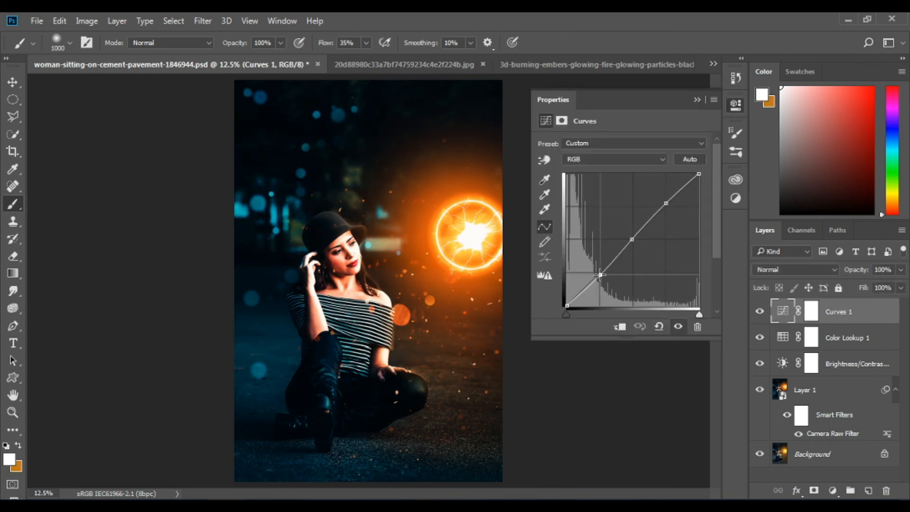
left_click_drag(600, 274, 594, 279)
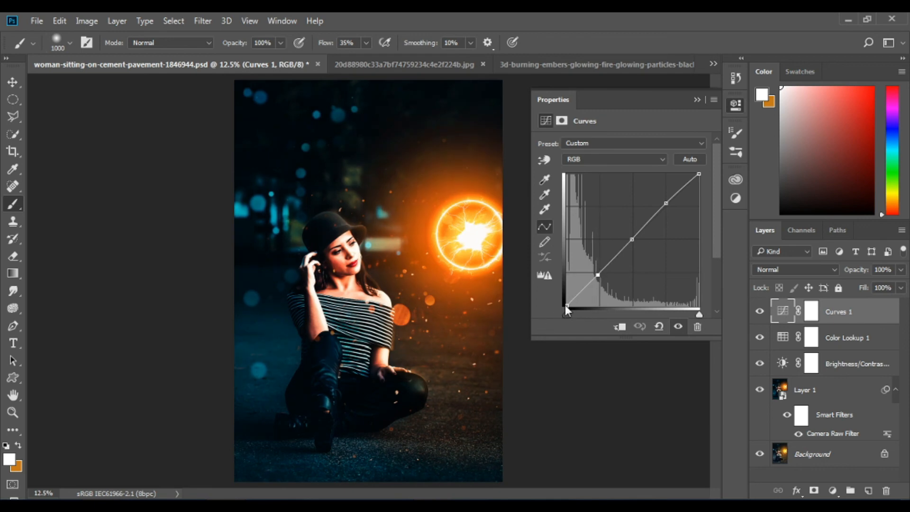
left_click_drag(565, 305, 567, 301)
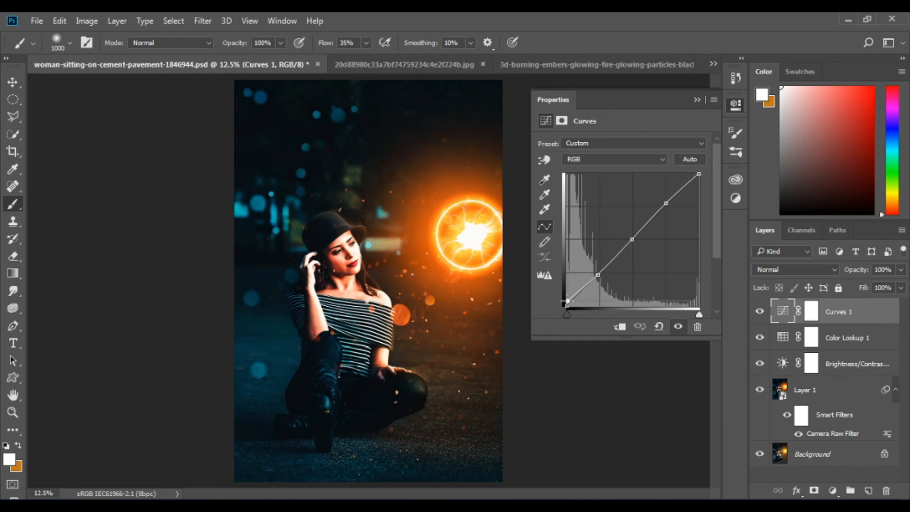
left_click(599, 275)
left_click_drag(597, 276, 597, 275)
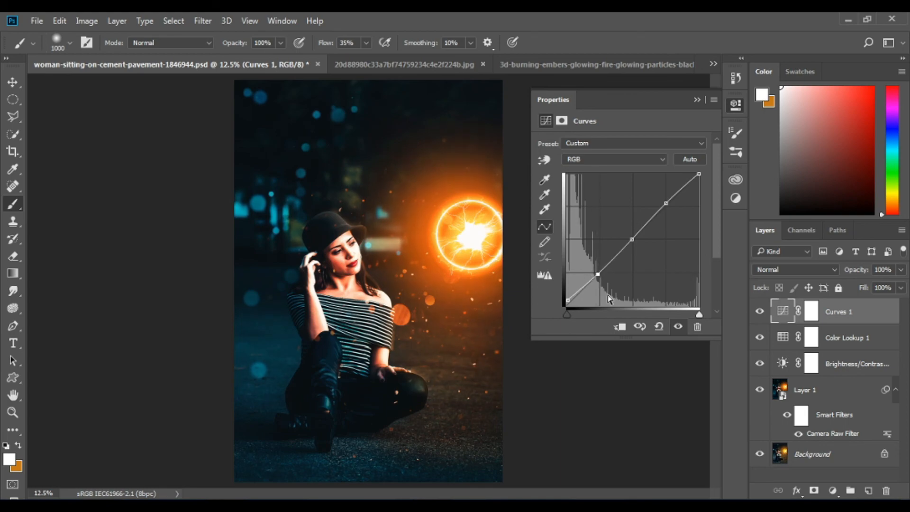